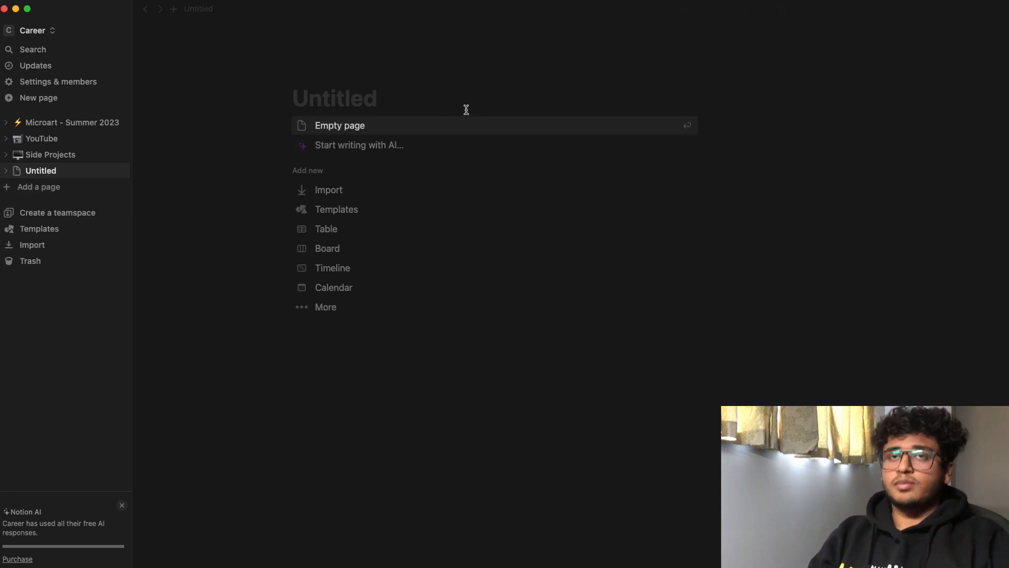
Step: Title the new page Internship Tracker and start its empty body
type("Internshu")
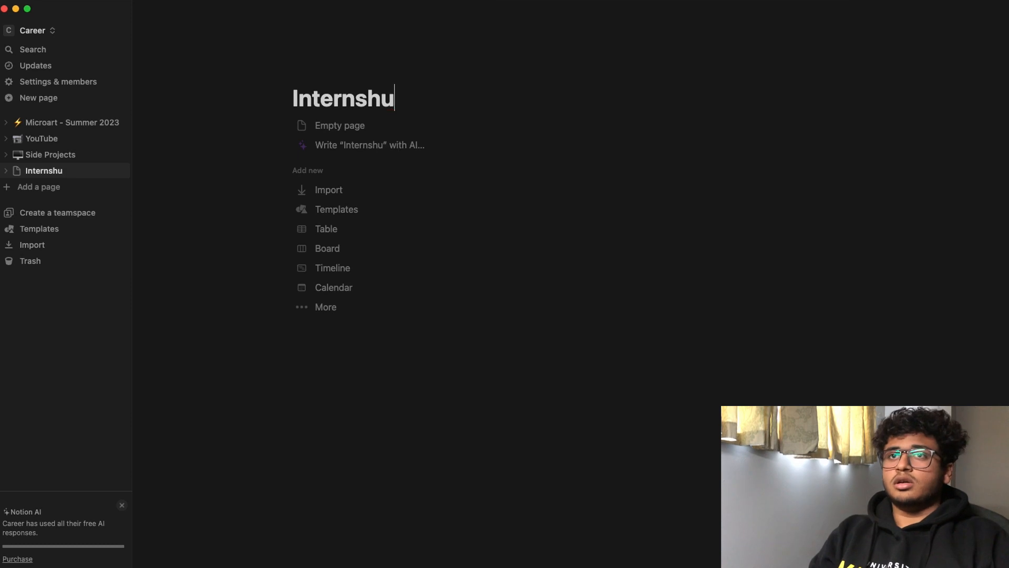
key("BackSpace")
type("ip Tracker")
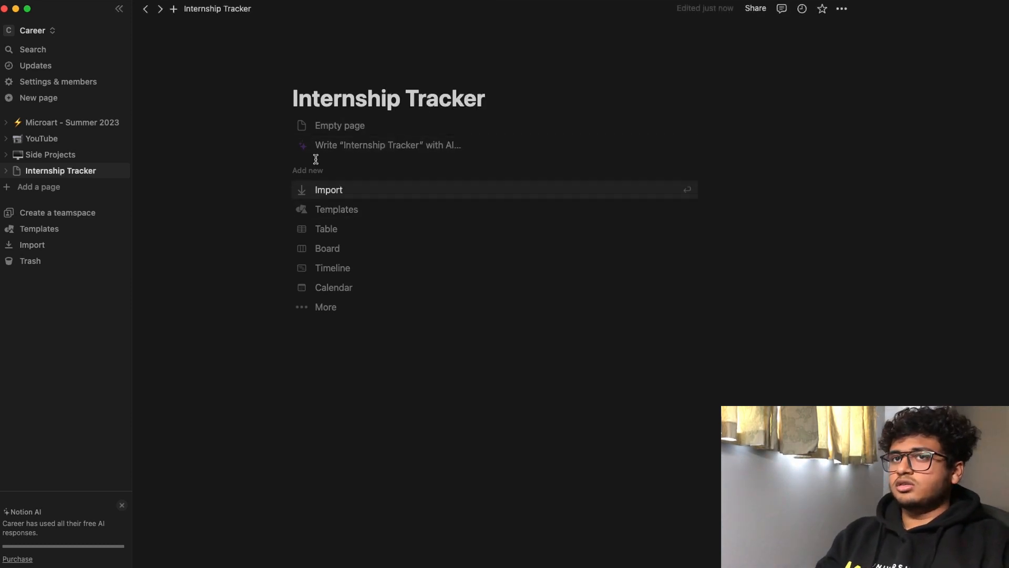
key("Return")
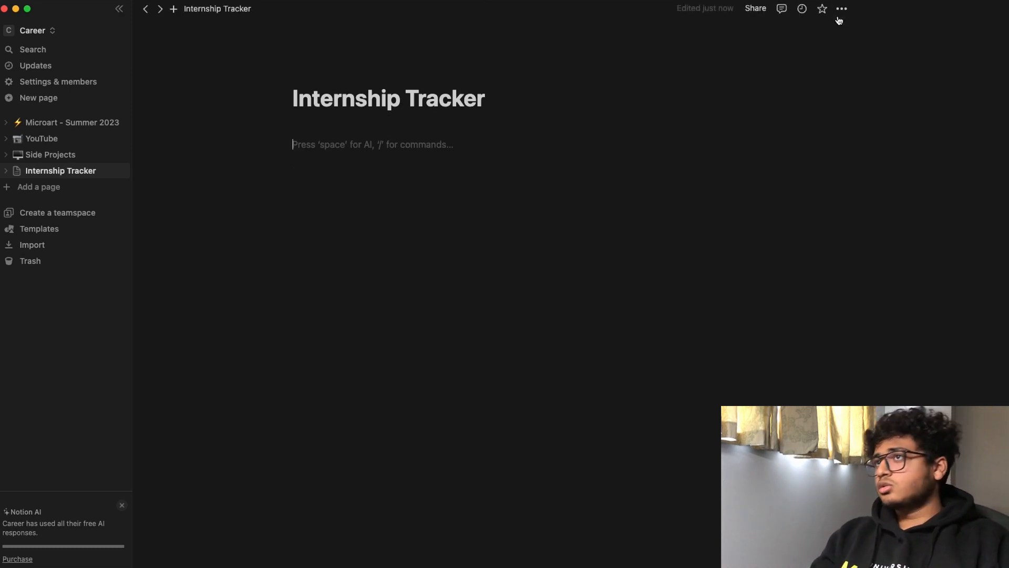
Step: Set the Internship Tracker page to full width
left_click(841, 9)
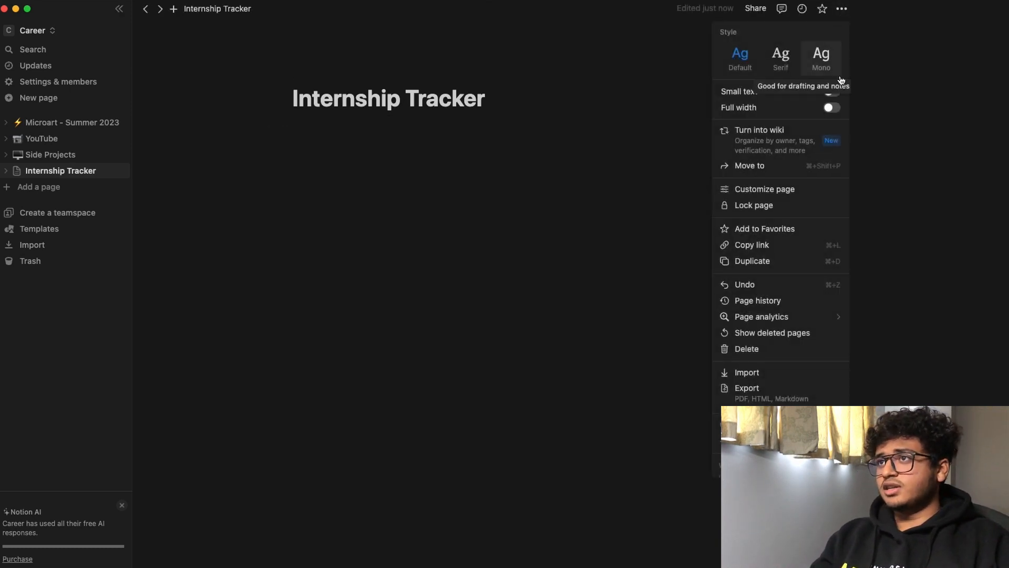
left_click(830, 107)
key("Escape")
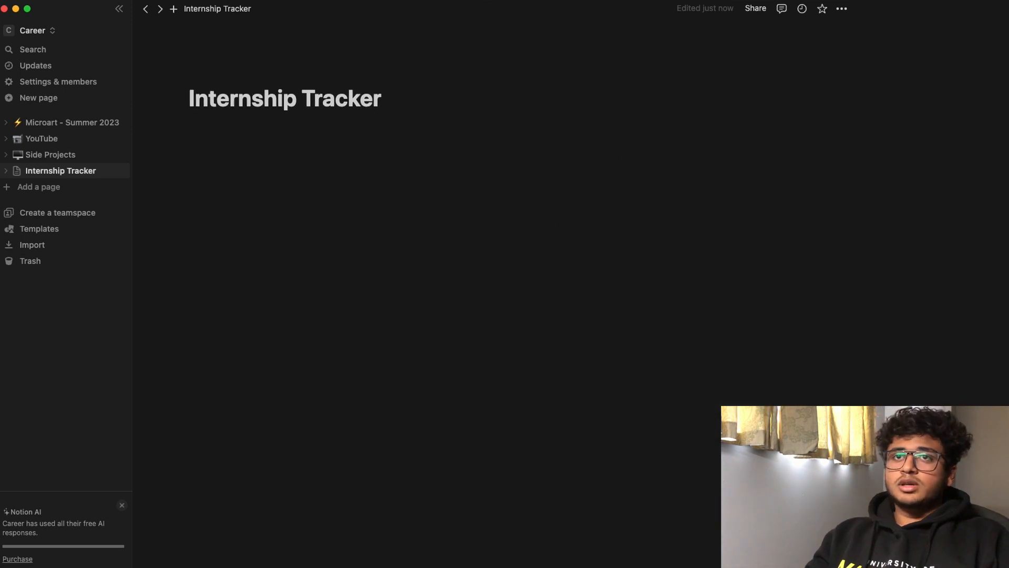
Step: Insert a database Table view block in the body of the Internship Tracker page
left_click(481, 230)
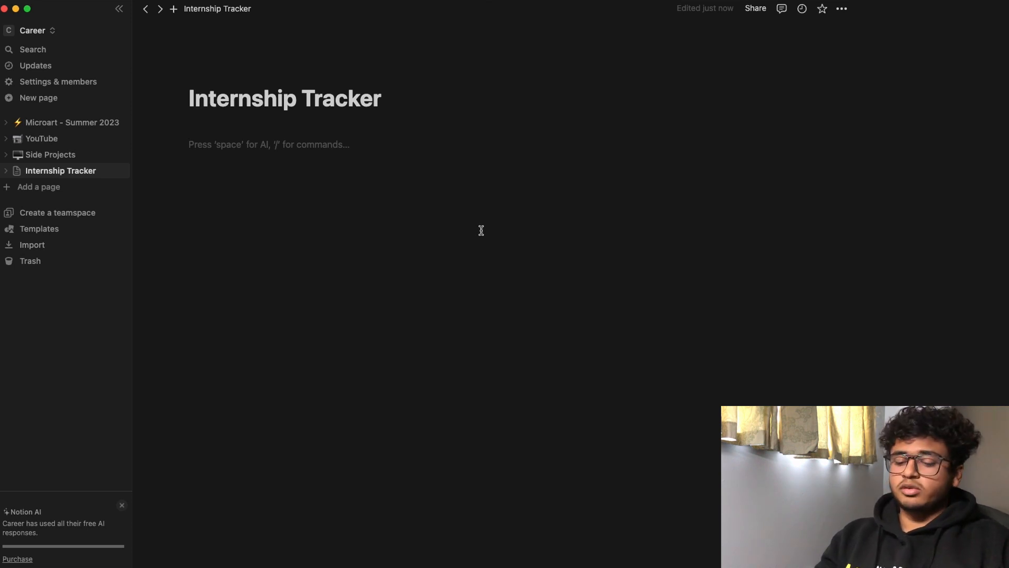
type("/")
key("BackSpace")
type("/")
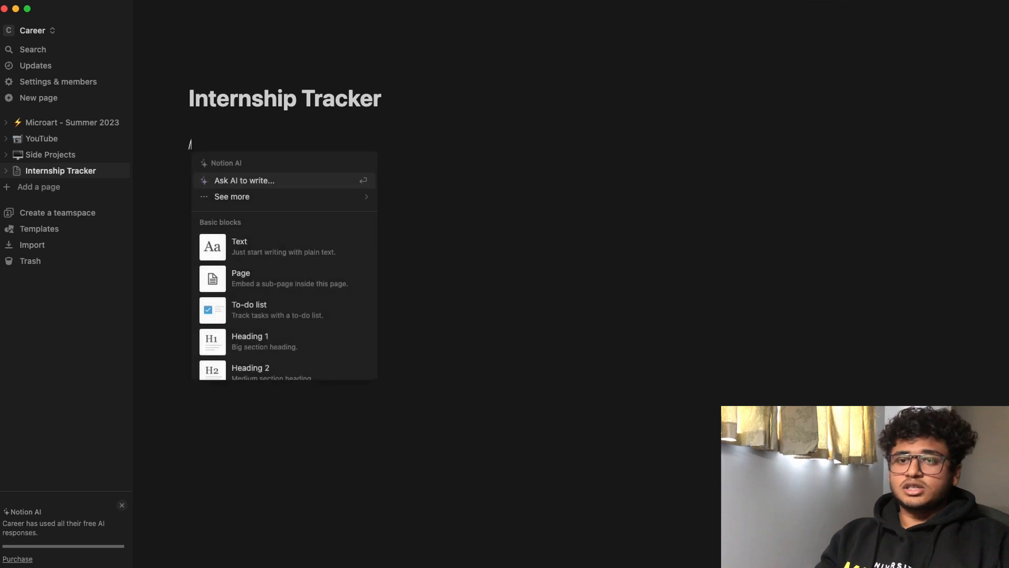
type("table")
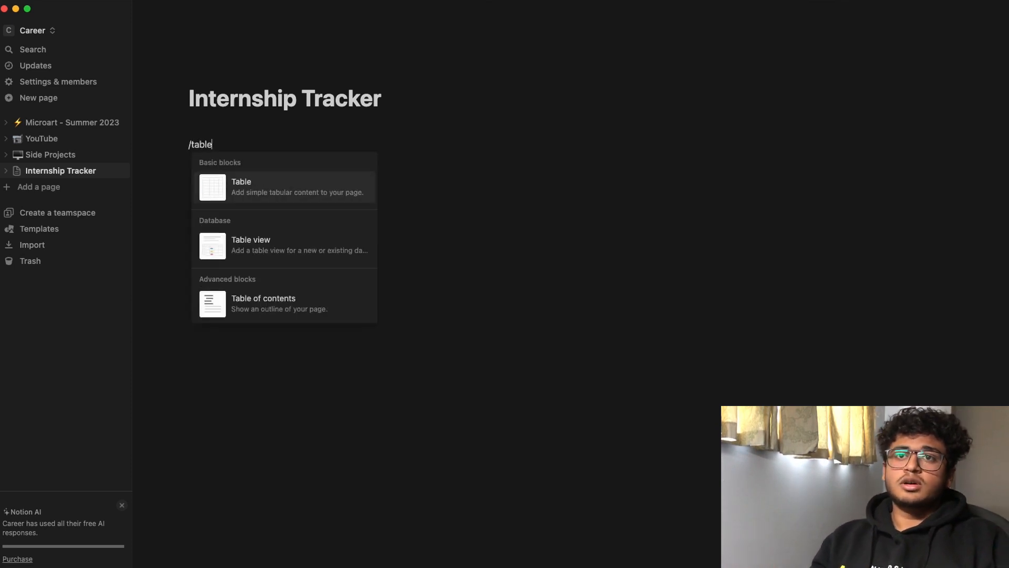
key("Down")
key("Up")
key("Down")
key("Down")
key("Up")
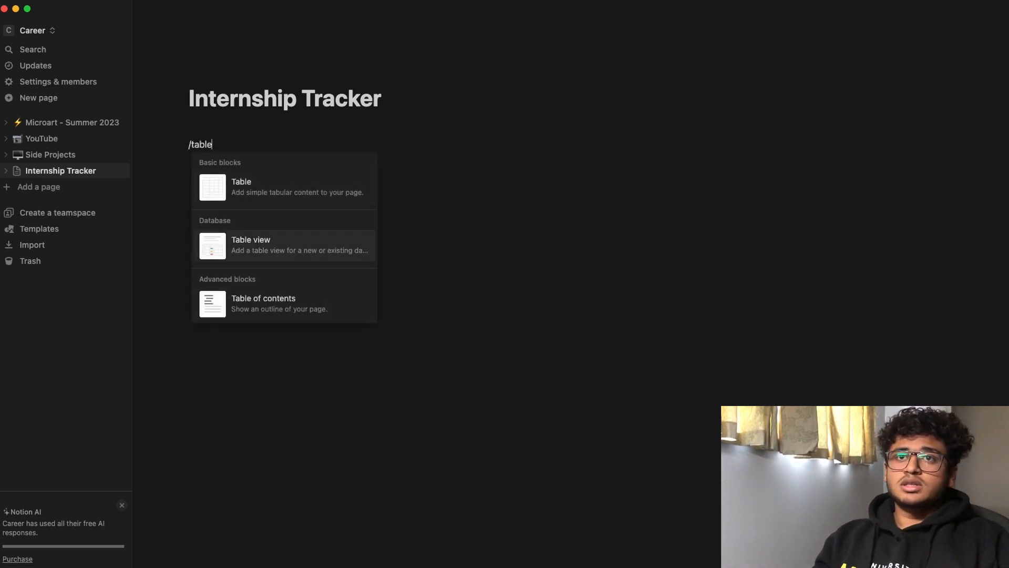
key("Up")
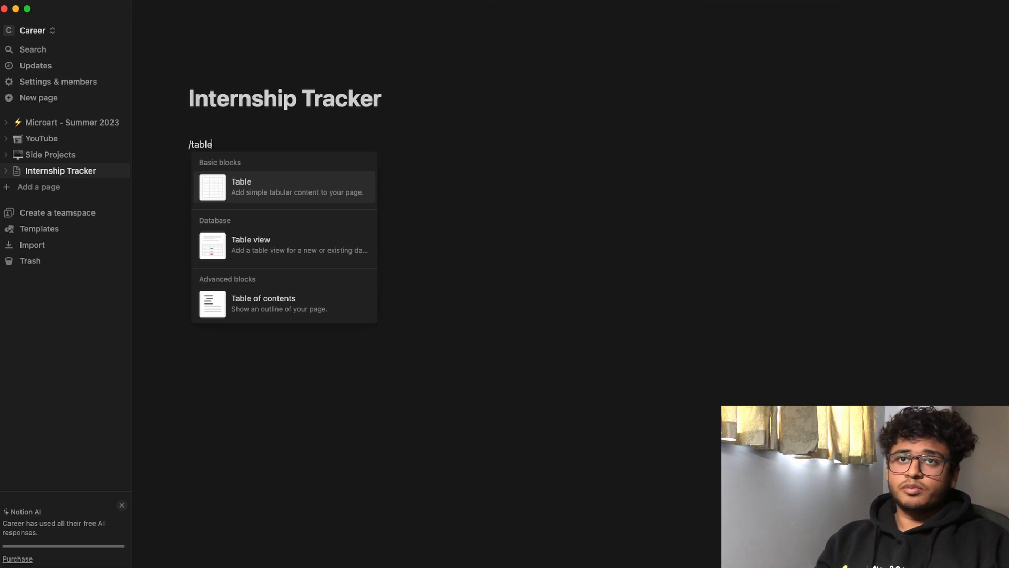
key("Down")
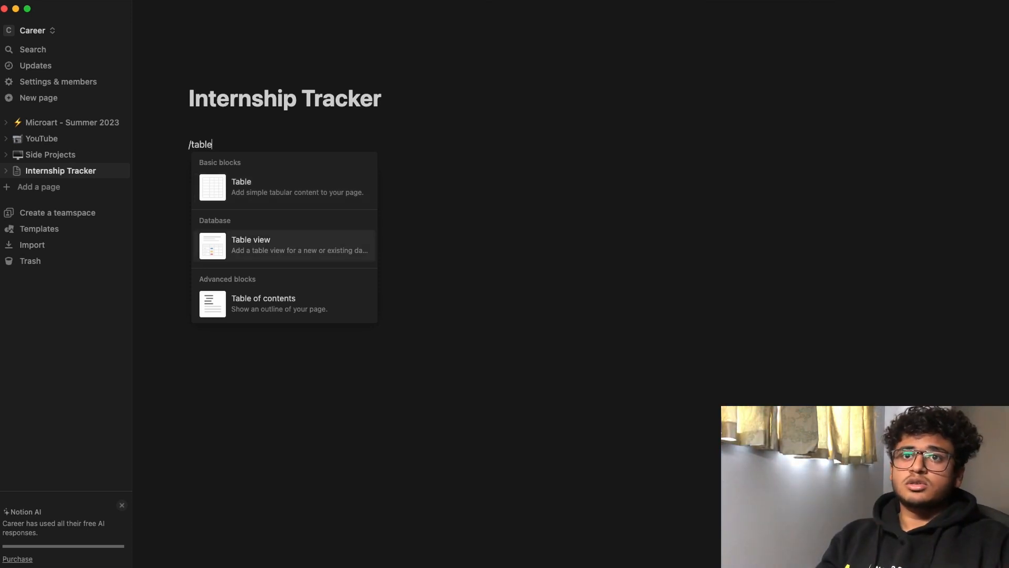
key("Return")
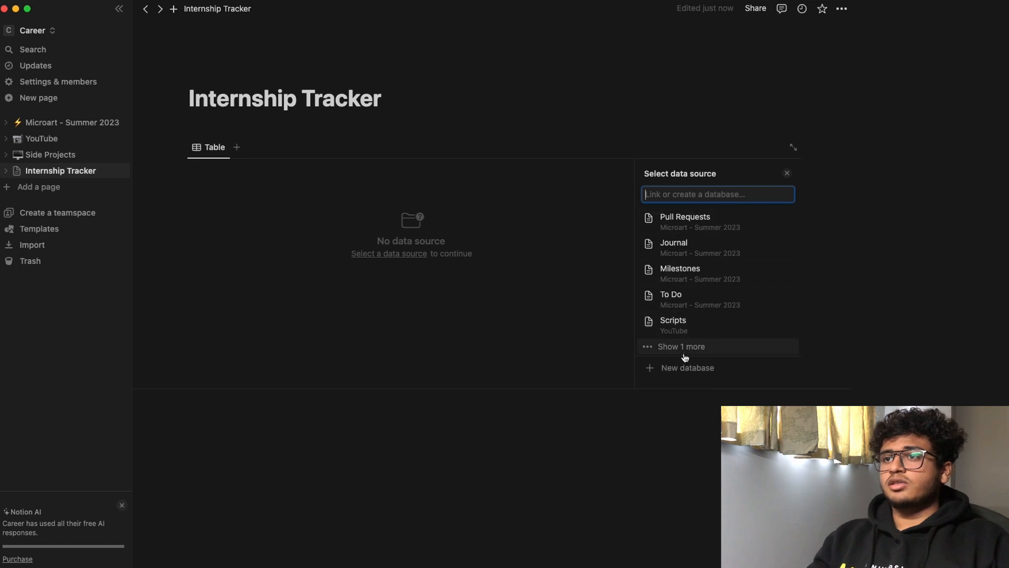
Step: Create a new database as the table view's data source and title it To Do
left_click(702, 369)
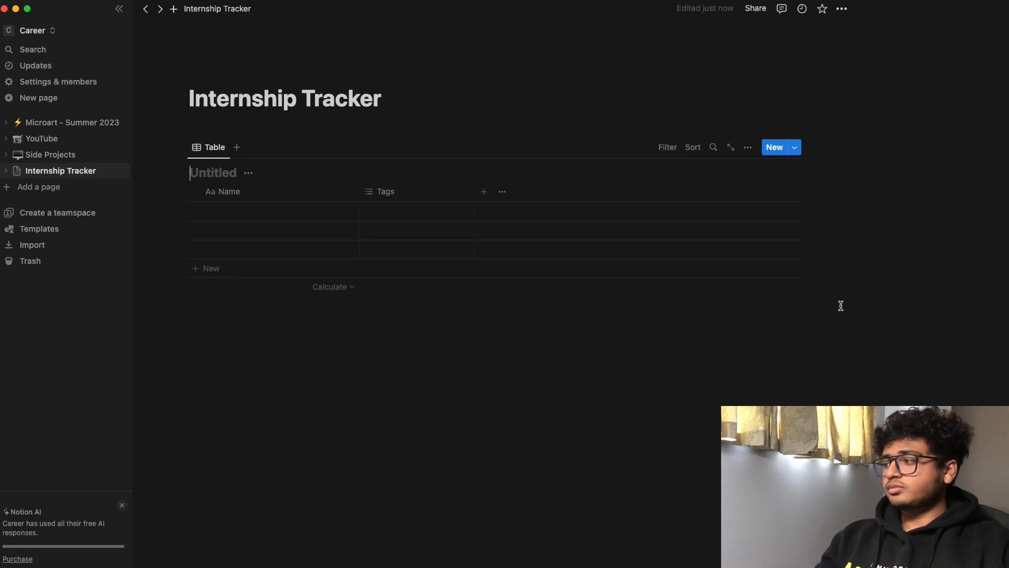
type("To Do")
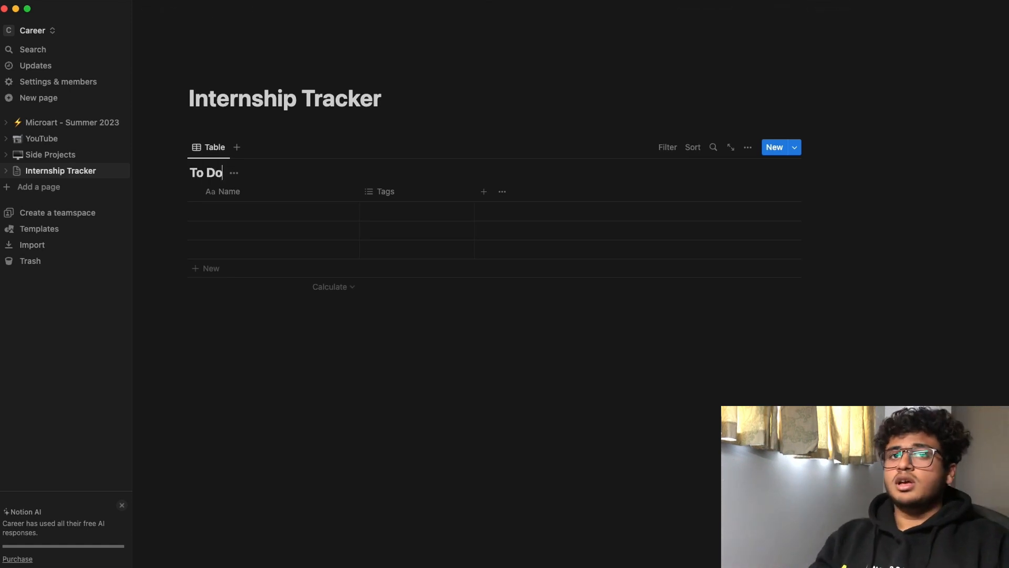
left_click(380, 406)
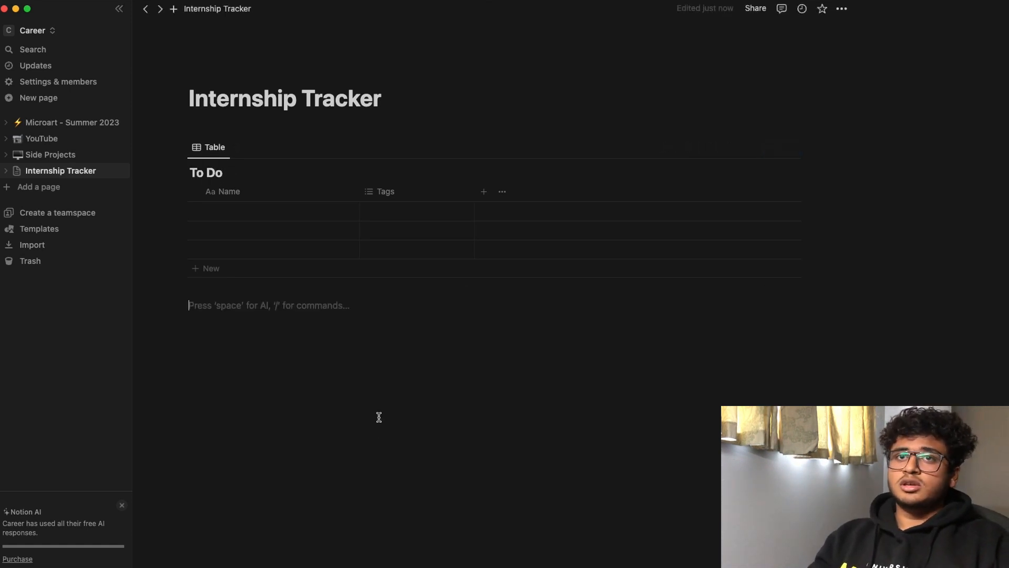
Step: Try Bug and Ticket as the database title and set it back to To Do
left_click(223, 169)
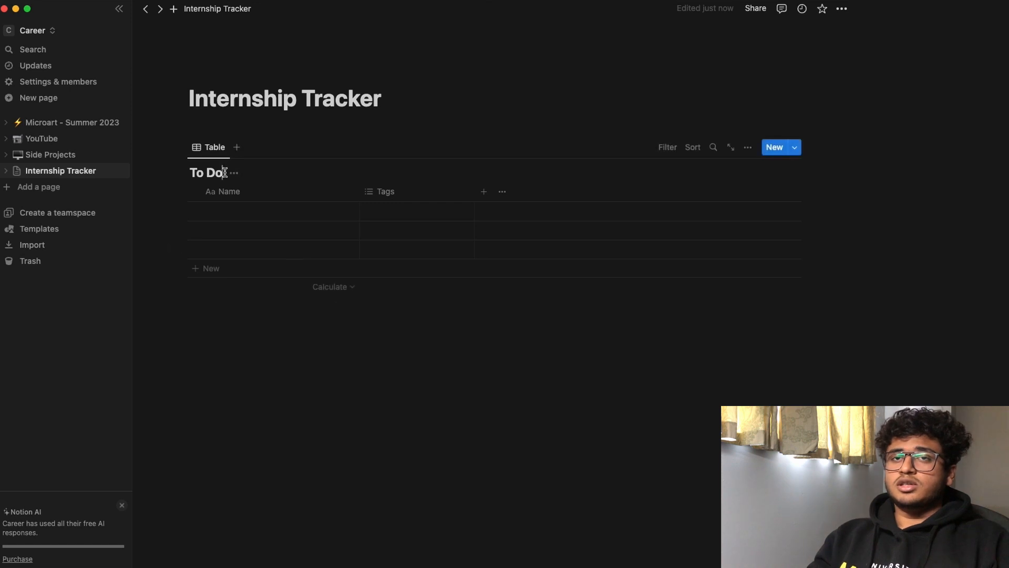
left_click(191, 173, "shift")
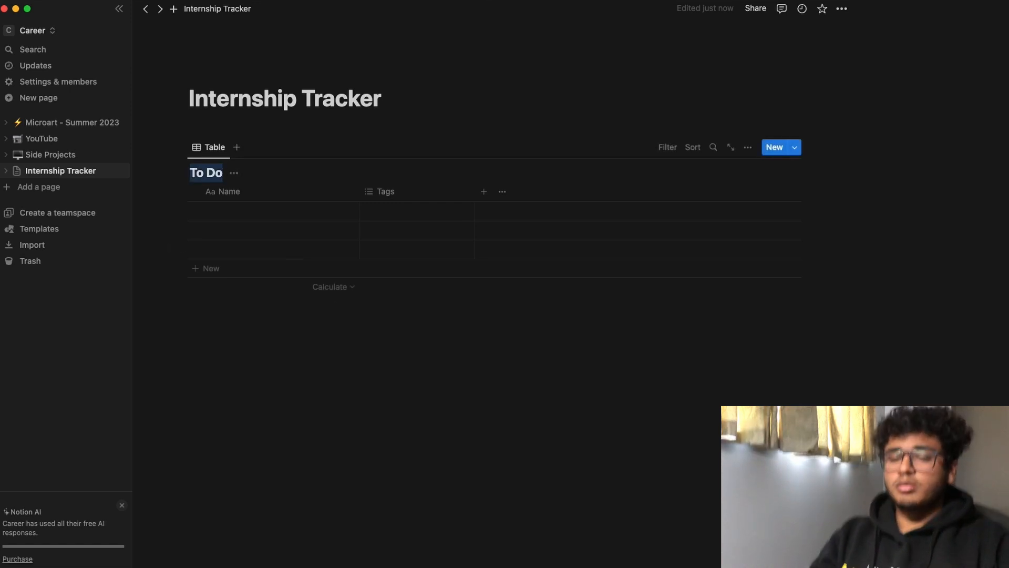
type("Bug")
key("super+a")
type("Ticket")
key("BackSpace")
key("BackSpace")
key("BackSpace")
key("BackSpace")
key("BackSpace")
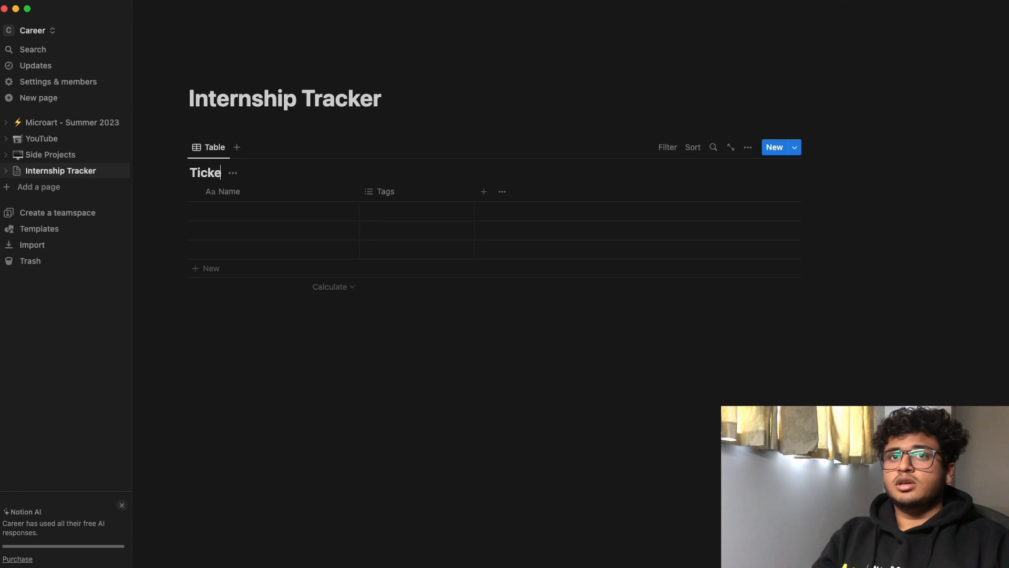
type("o Do")
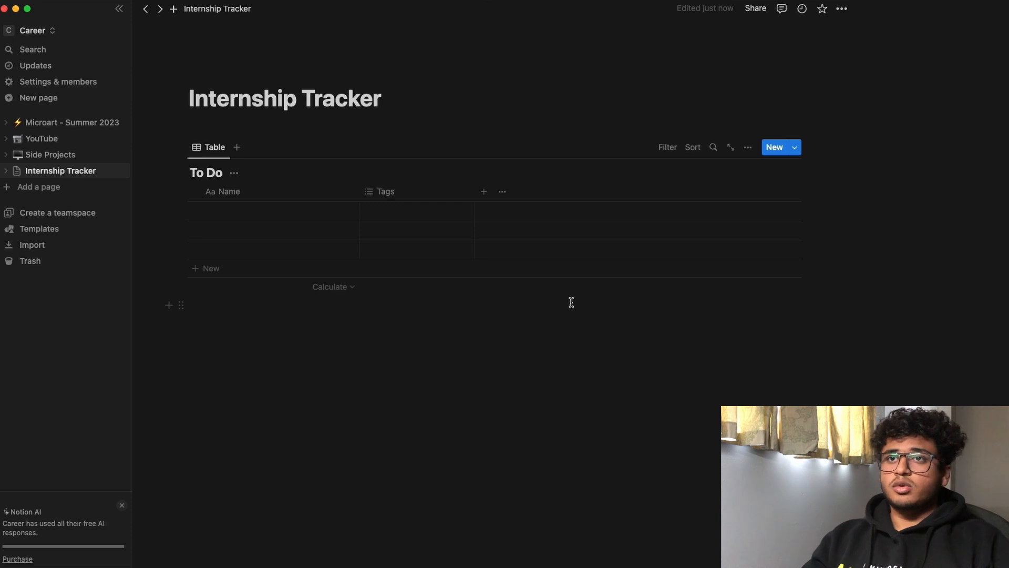
Step: Delete the Tags property from the To Do database
left_click(400, 194)
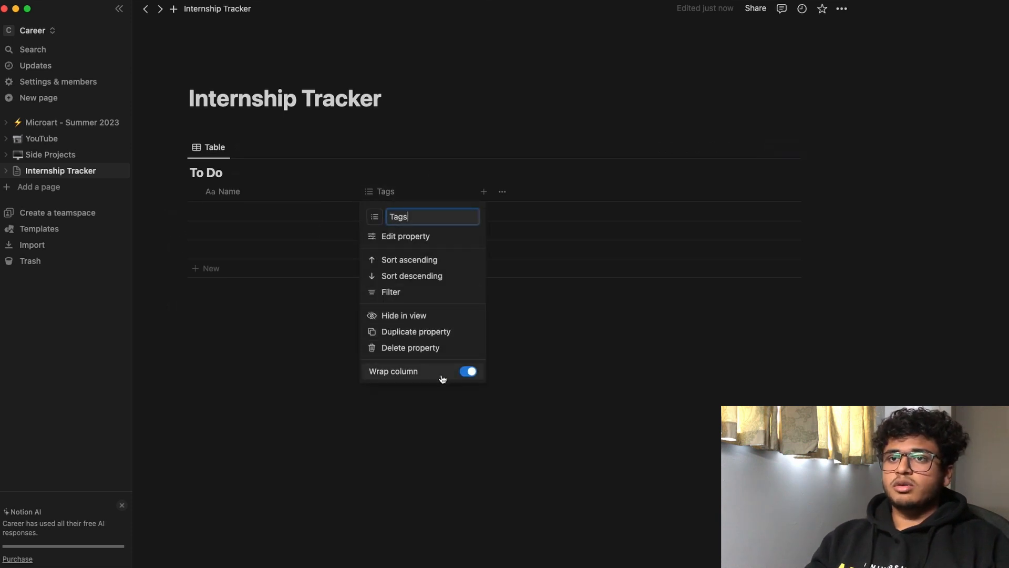
left_click(439, 348)
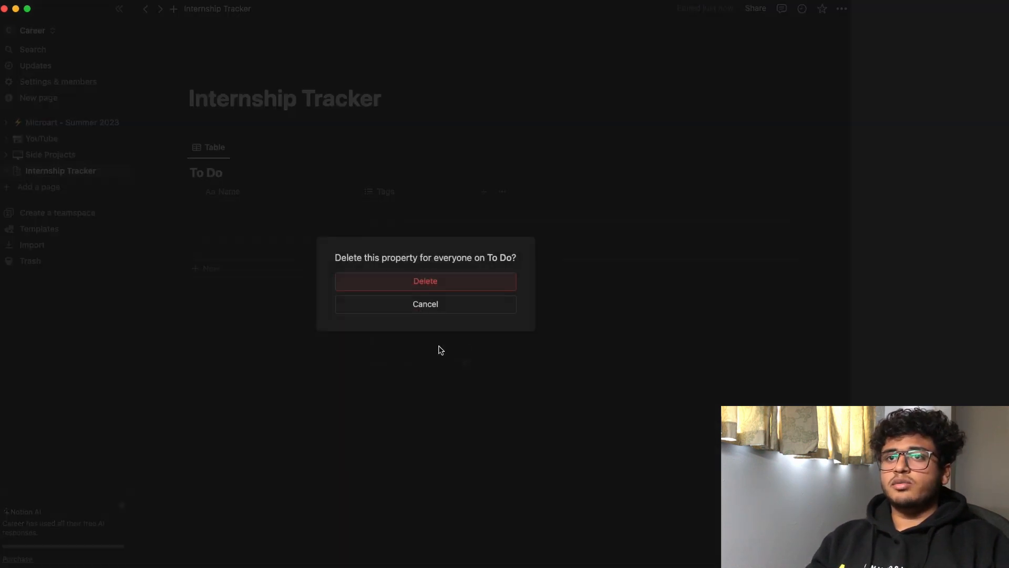
left_click(464, 285)
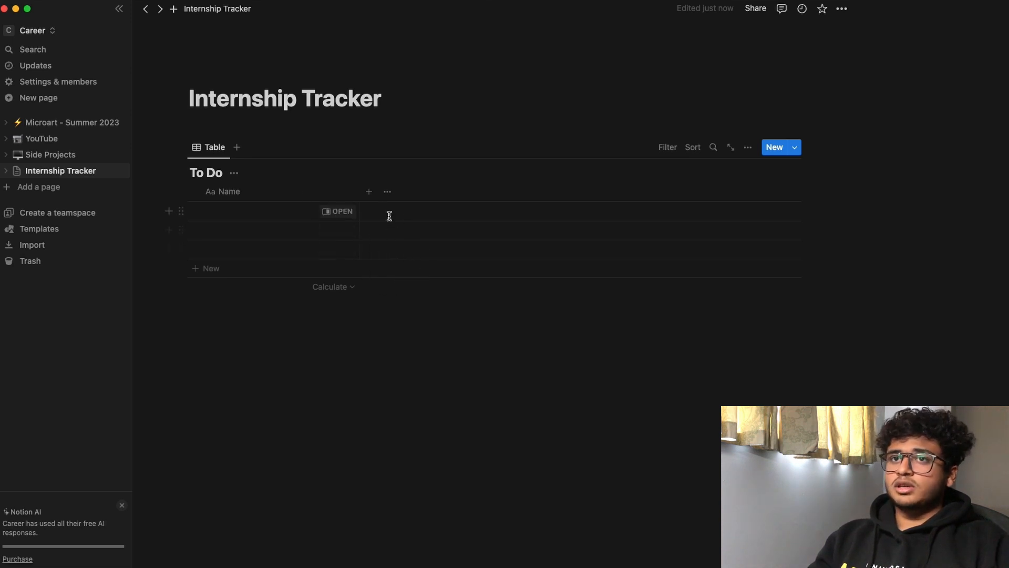
Step: Review the available property types and add a Select property to the To Do database
left_click(368, 192)
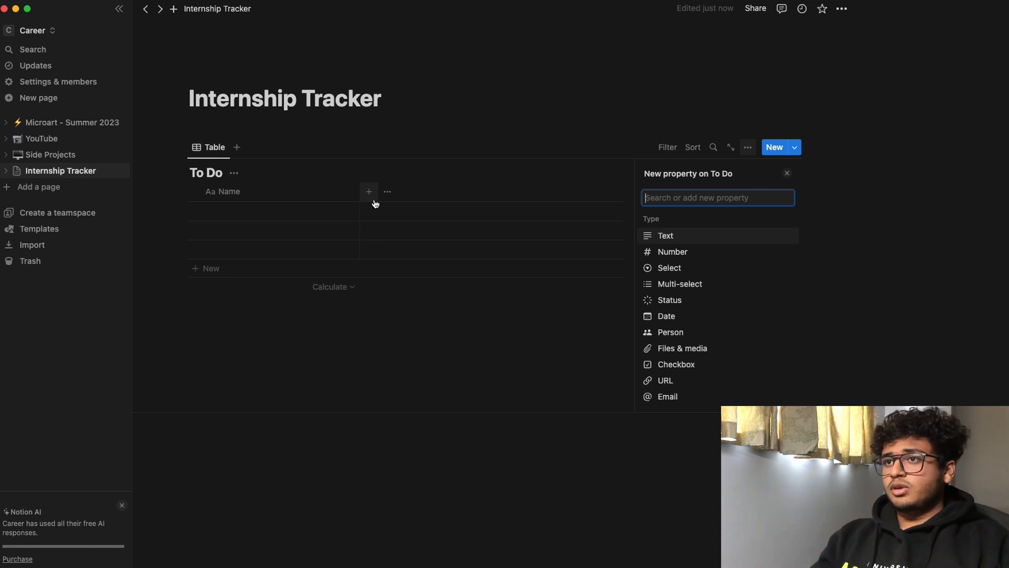
scroll(750, 287, "down", 3)
scroll(741, 326, "down", 2)
scroll(732, 373, "up", 5)
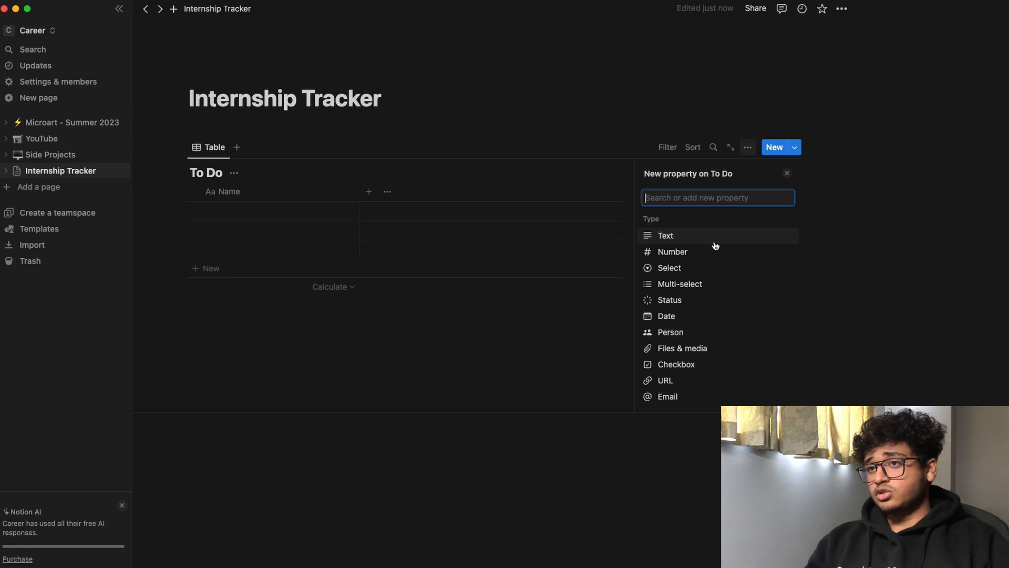
scroll(715, 245, "down", 3)
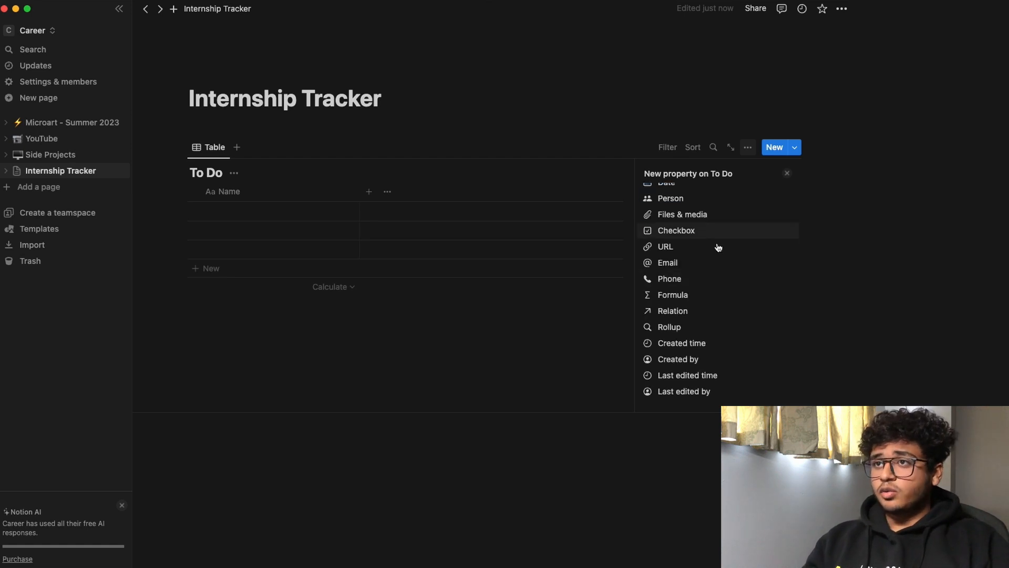
scroll(702, 294, "up", 5)
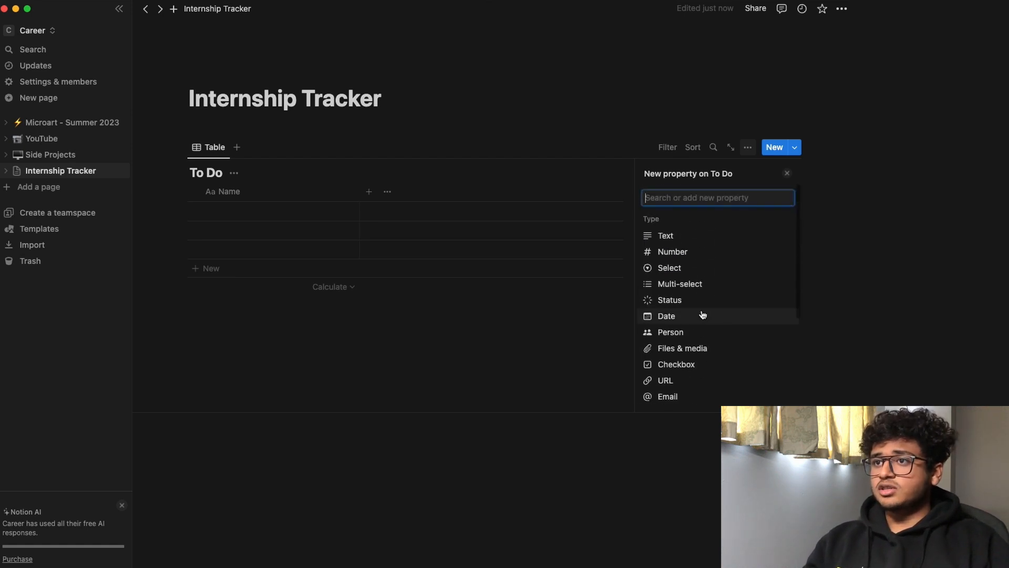
scroll(702, 315, "down", 1)
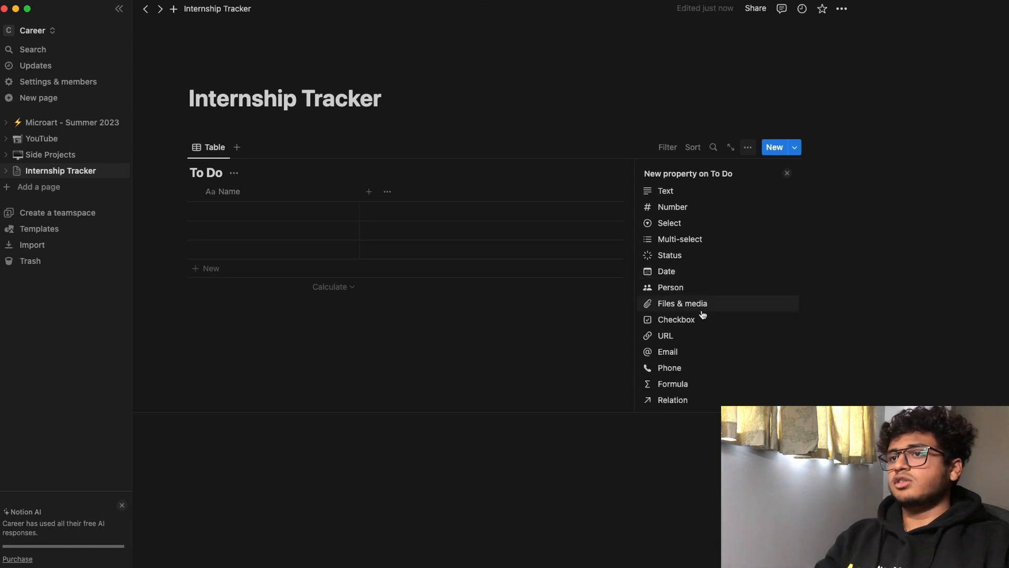
scroll(702, 314, "up", 1)
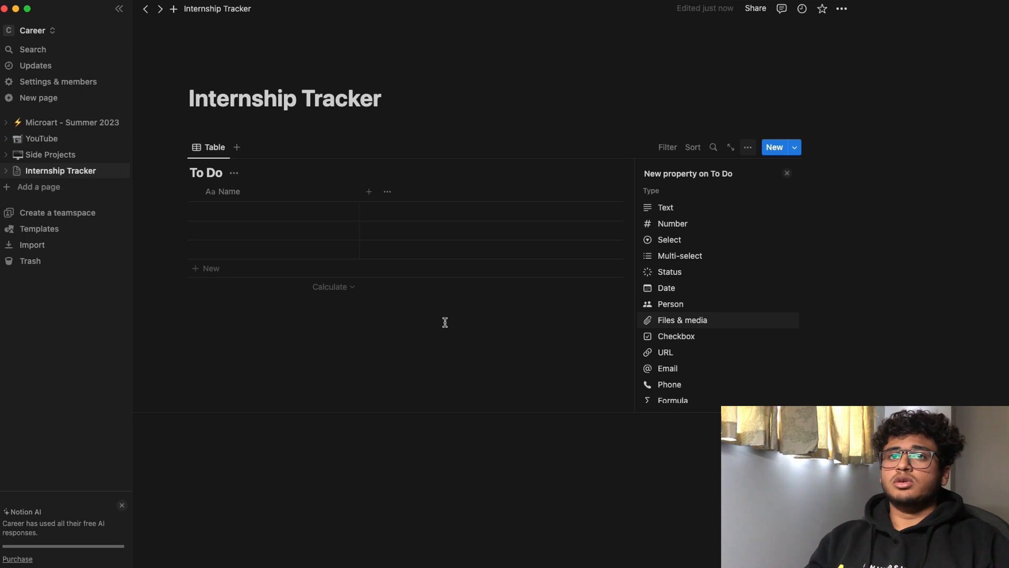
left_click(705, 246)
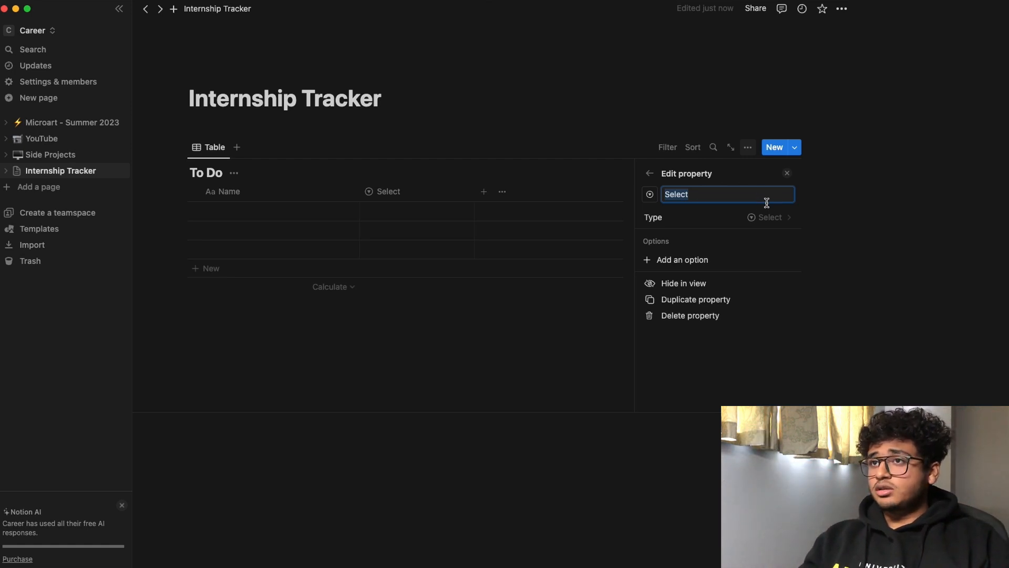
left_click(650, 173)
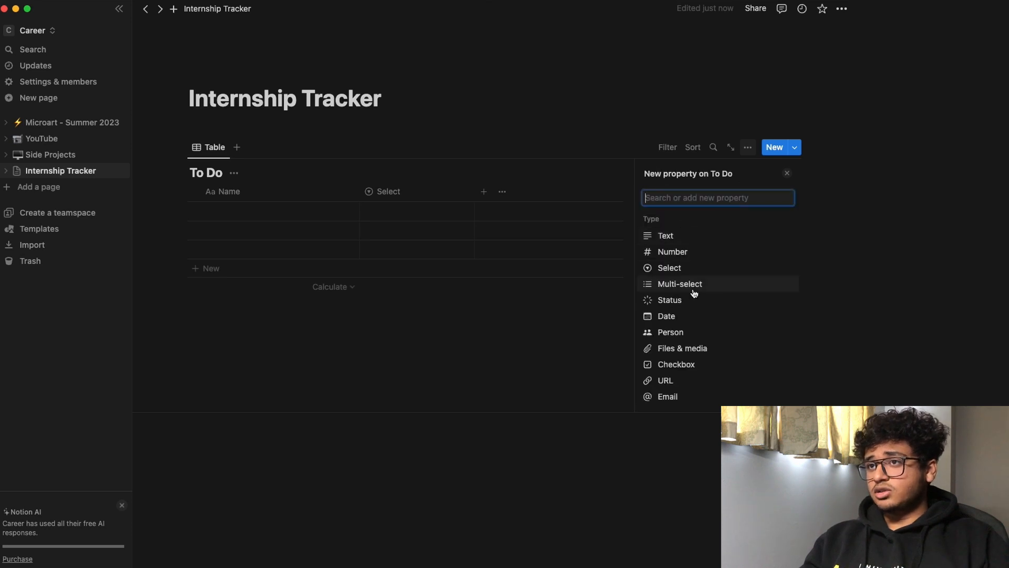
left_click(694, 268)
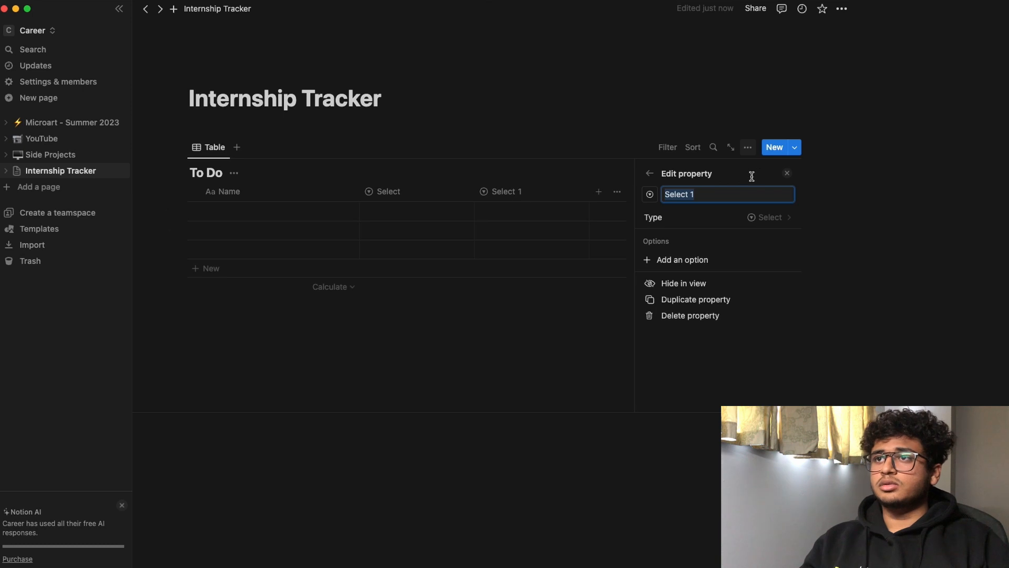
left_click(788, 175)
left_click(512, 192)
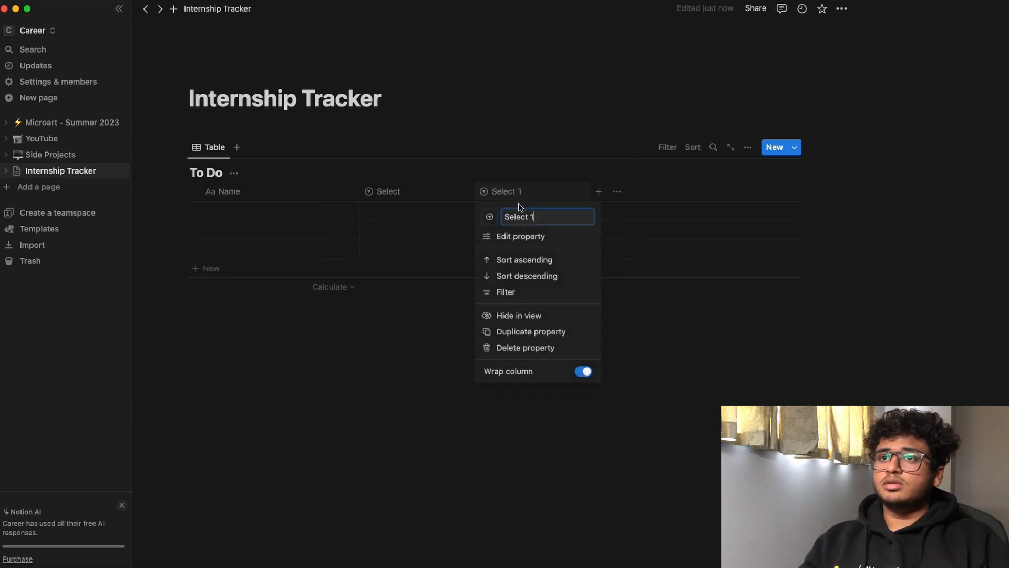
left_click(525, 347)
left_click(459, 281)
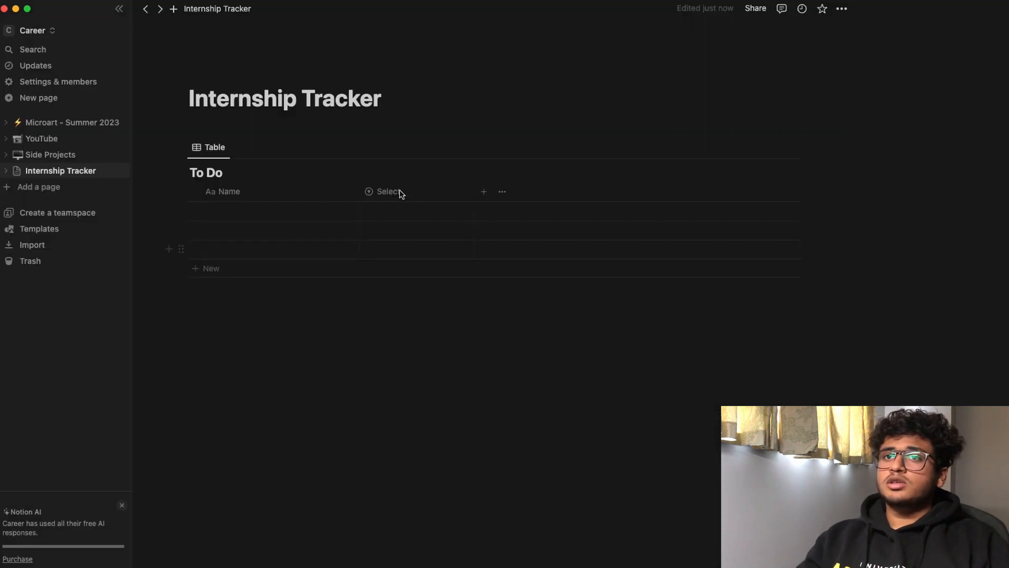
Step: Rename the Select property of the To Do database to Type
left_click(400, 193)
left_click(412, 237)
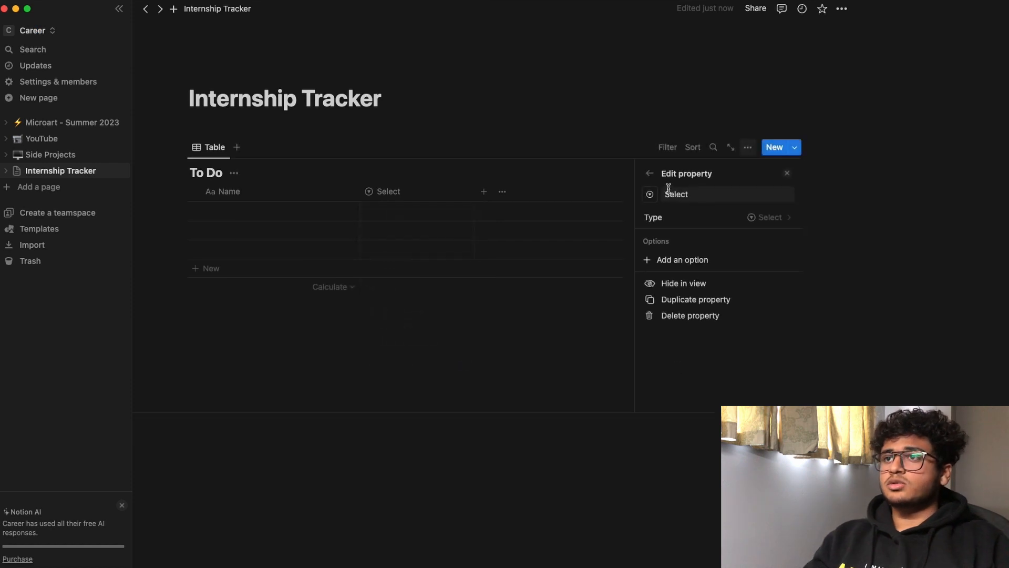
left_click(704, 199)
double_click(704, 199)
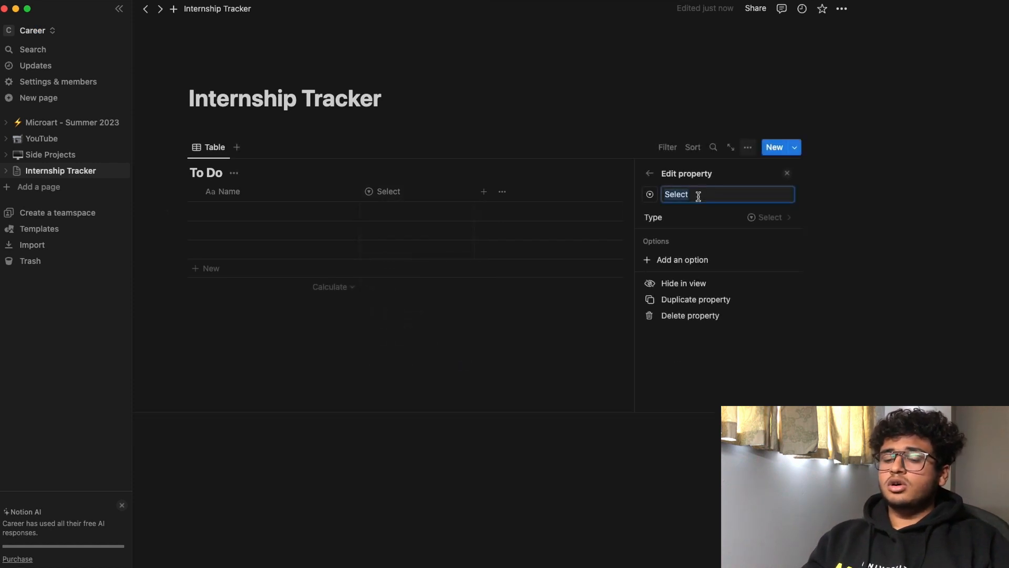
type("Type")
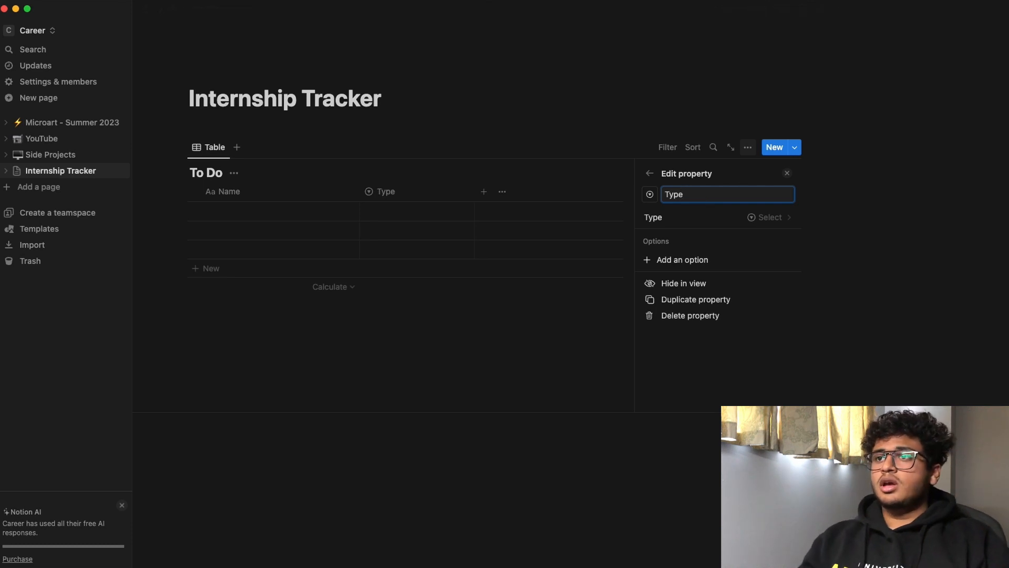
Step: Add Task, Research and Bug as options of the Type property
left_click(705, 260)
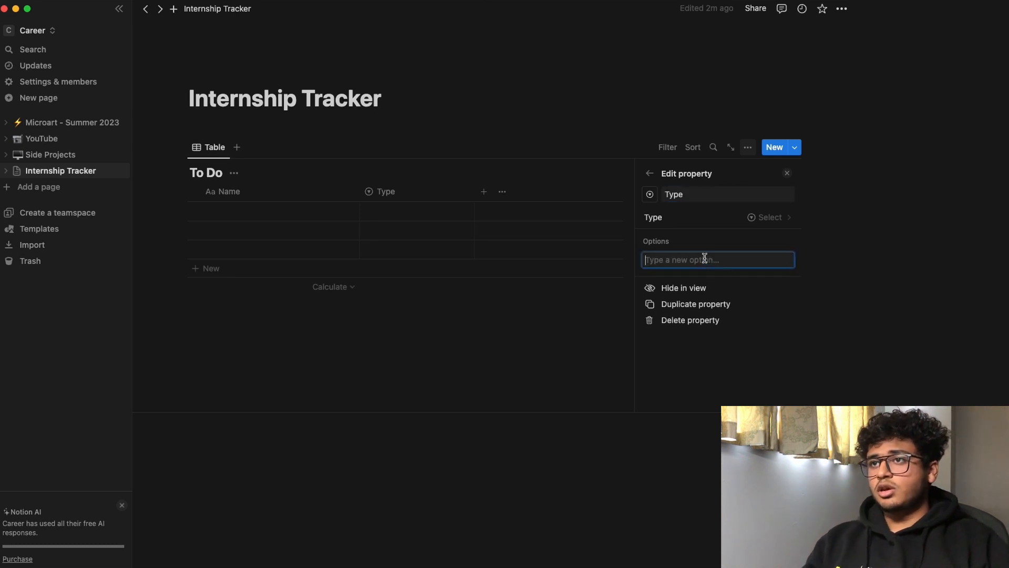
type("Task")
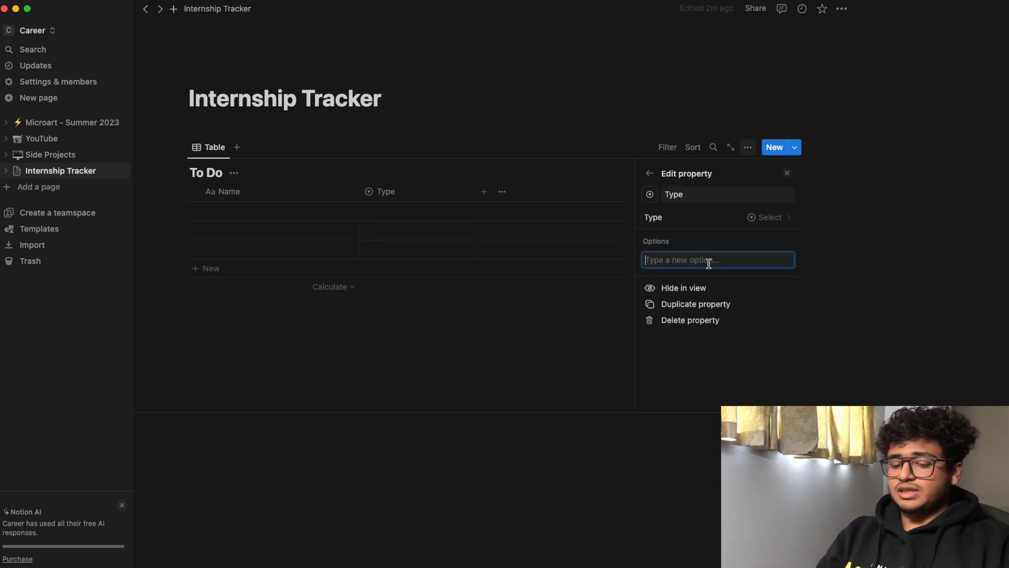
key("Return")
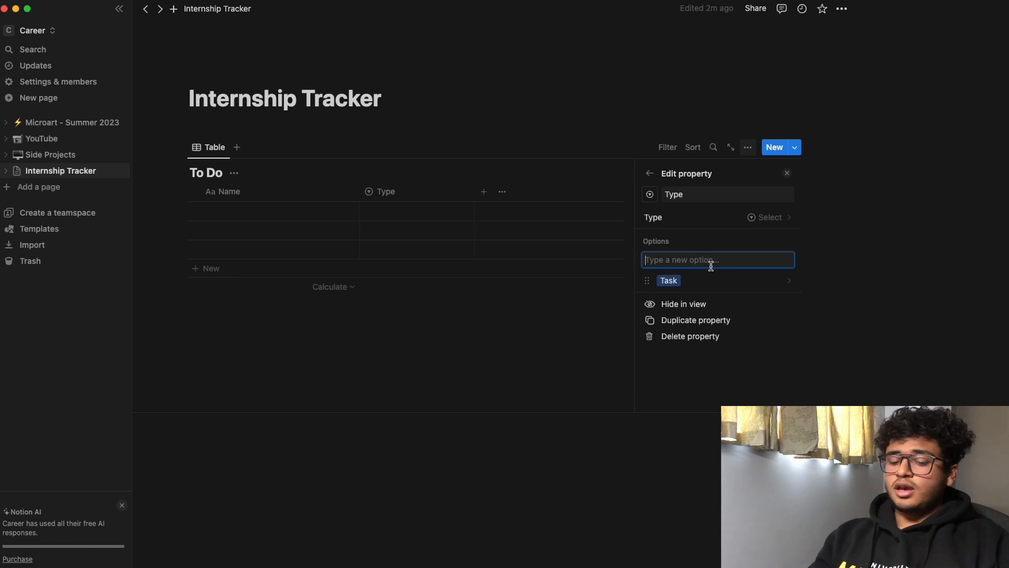
type("Research")
key("Return")
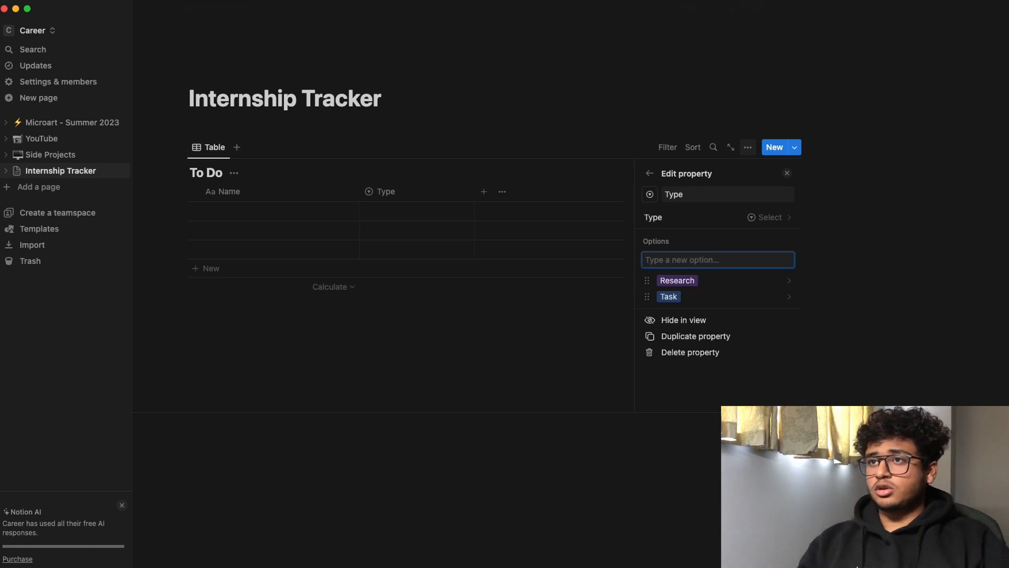
left_click(783, 282)
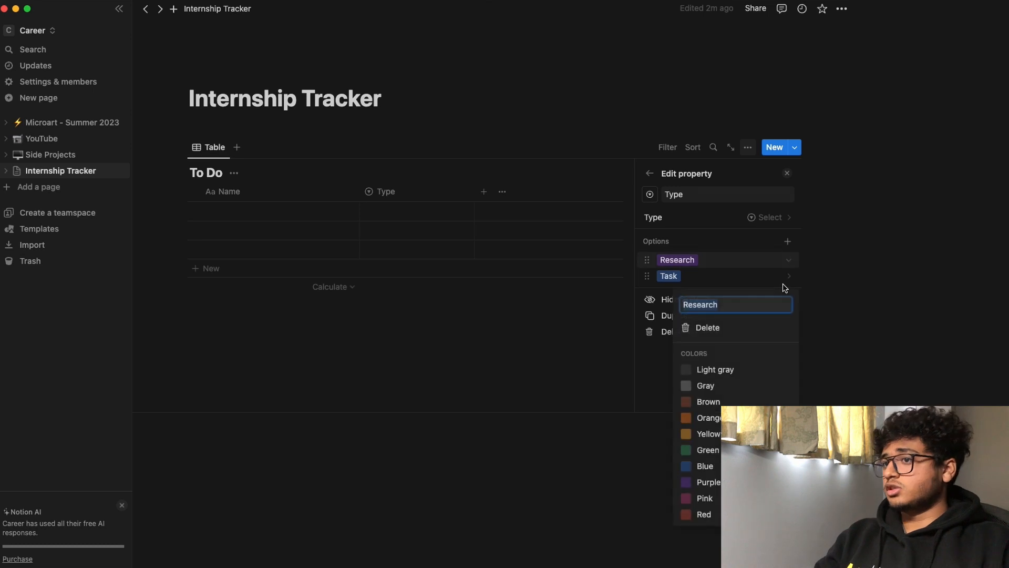
left_click(809, 248)
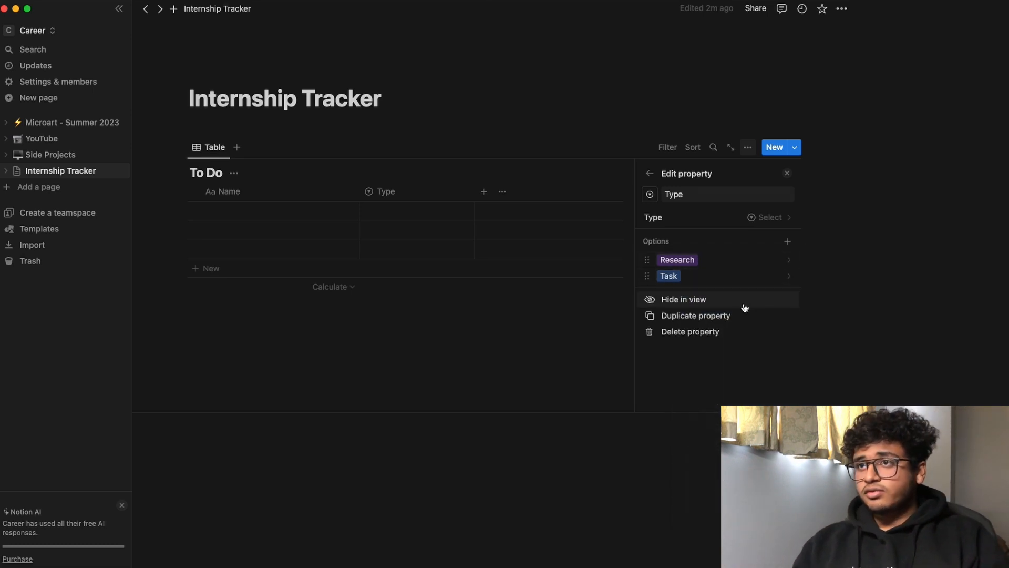
left_click(788, 241)
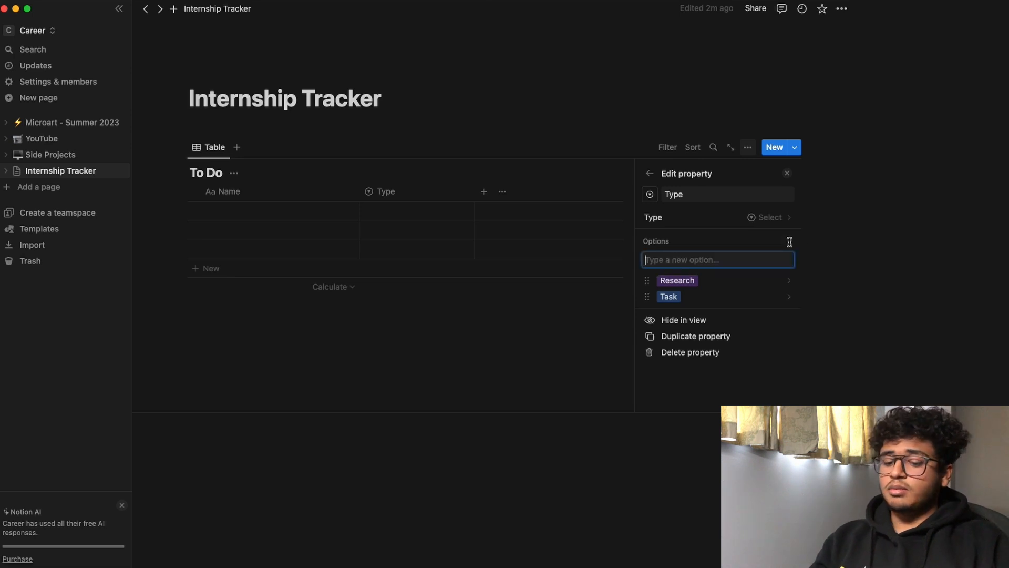
type("Bug")
key("Return")
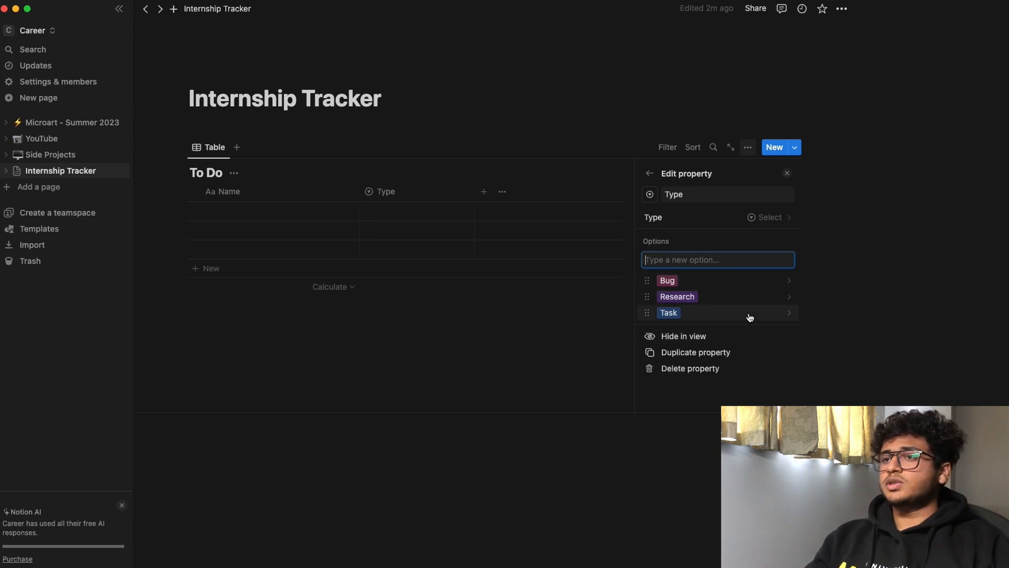
Step: Colour the Bug option red and the Research option yellow in the Type property
left_click(734, 282)
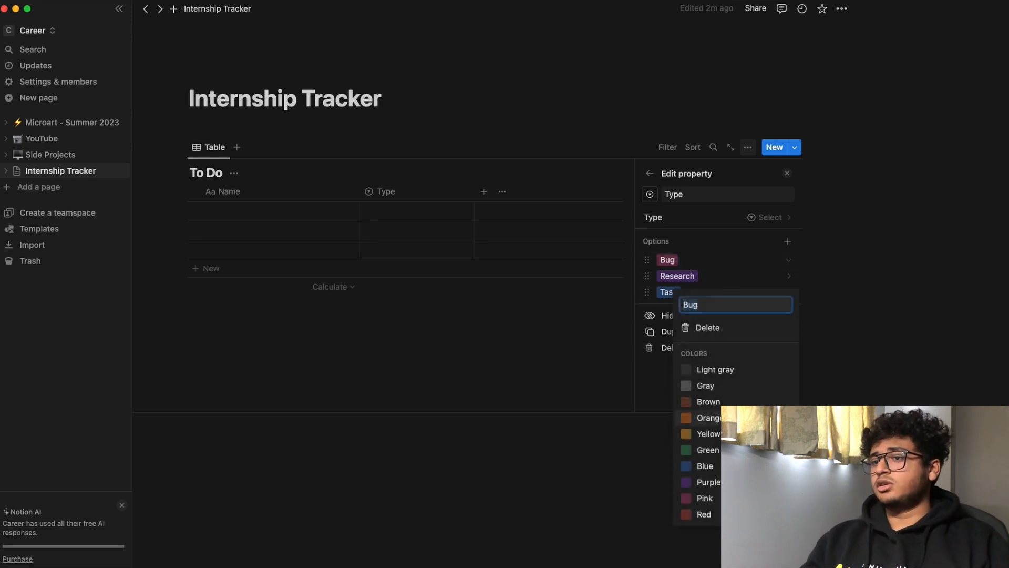
left_click(739, 278)
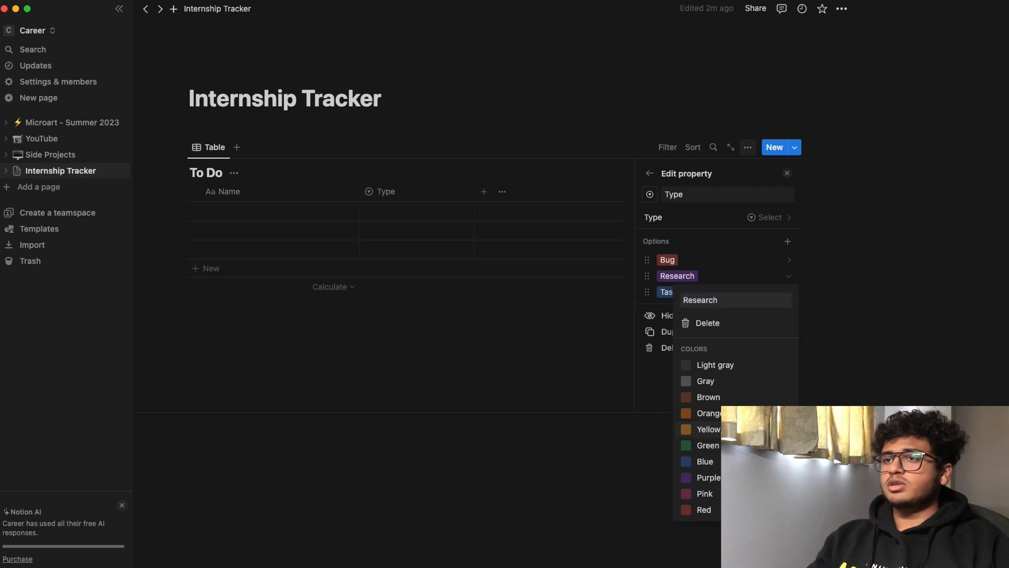
left_click(707, 429)
left_click(821, 321)
left_click(733, 290)
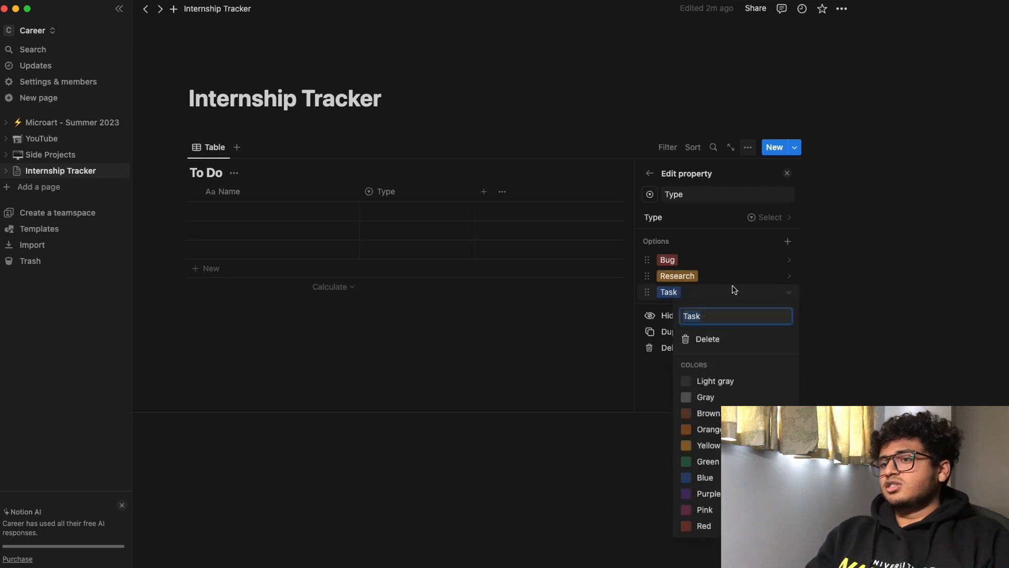
left_click(820, 360)
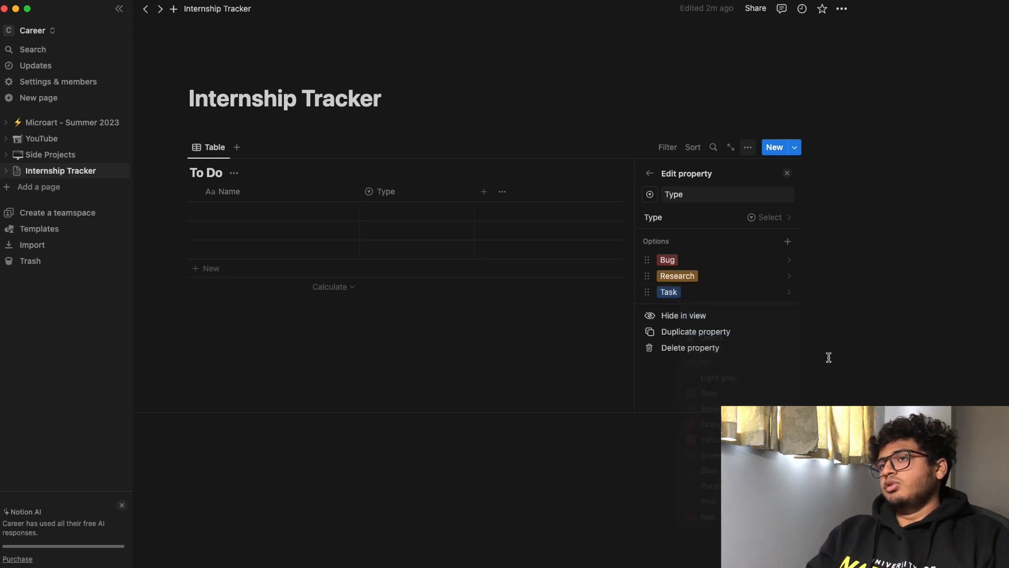
left_click(650, 174)
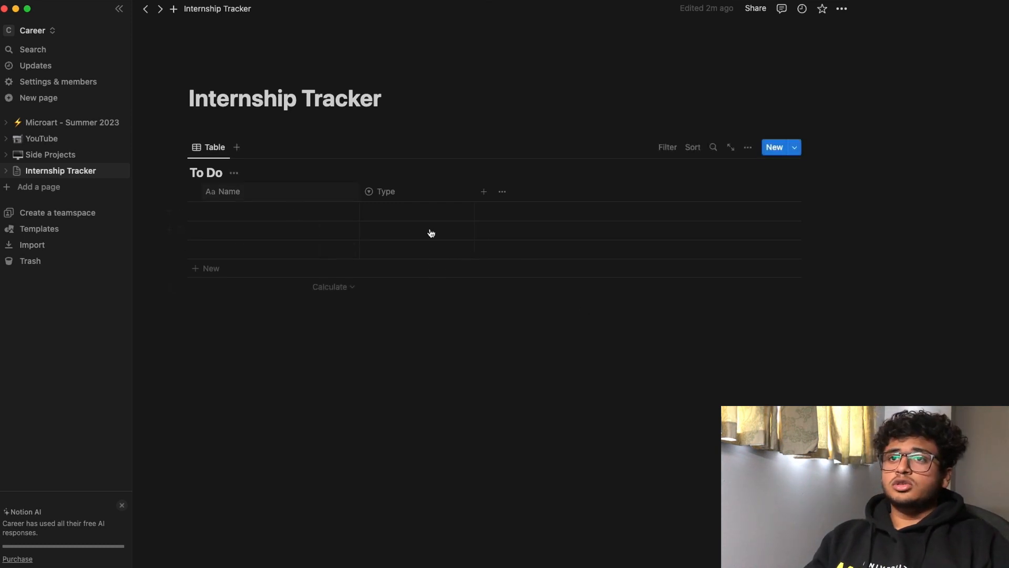
Step: Add a Status property to the To Do database and rename its Not started option to Backlog
left_click(484, 191)
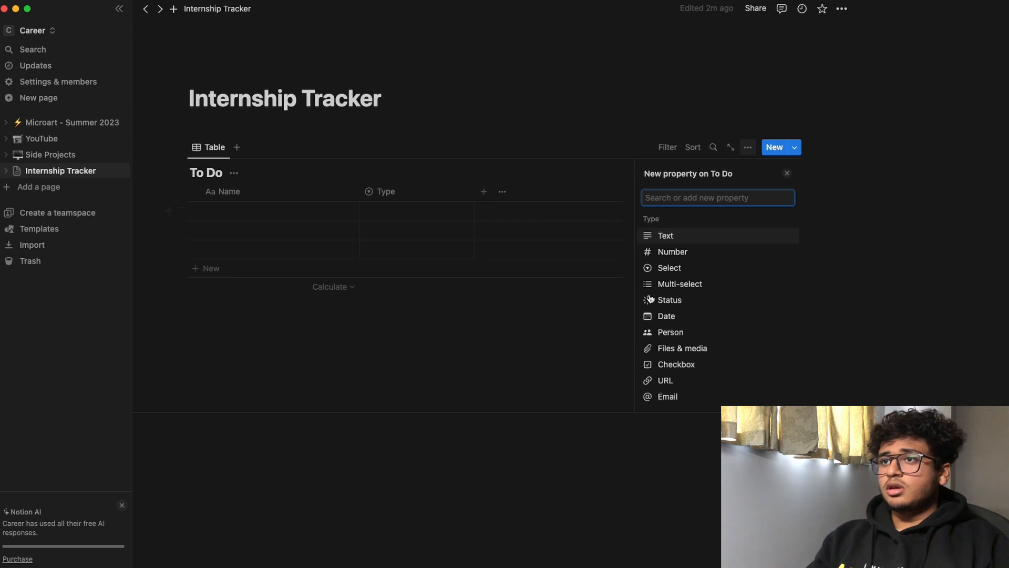
left_click(684, 299)
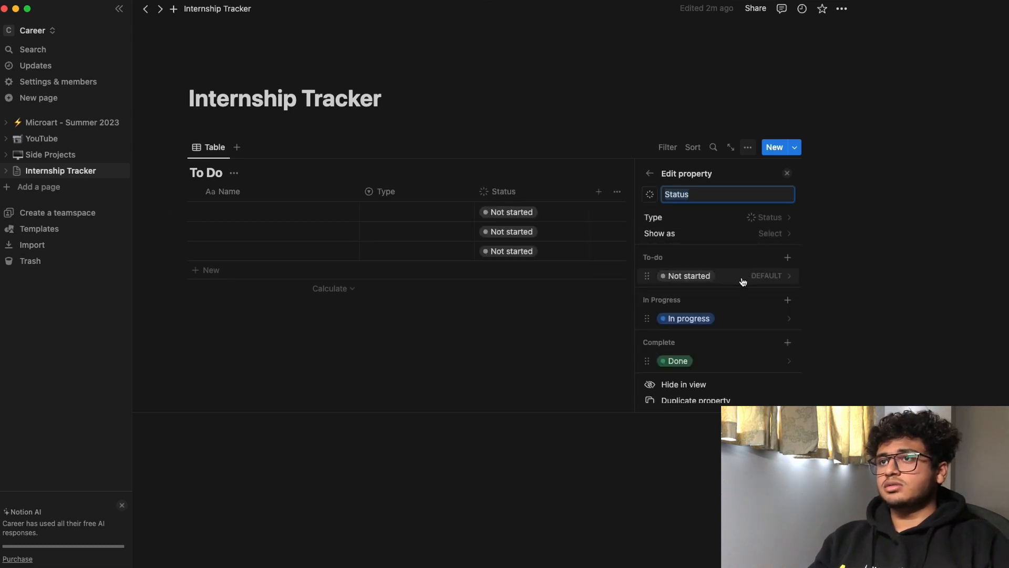
scroll(699, 314, "down", 1)
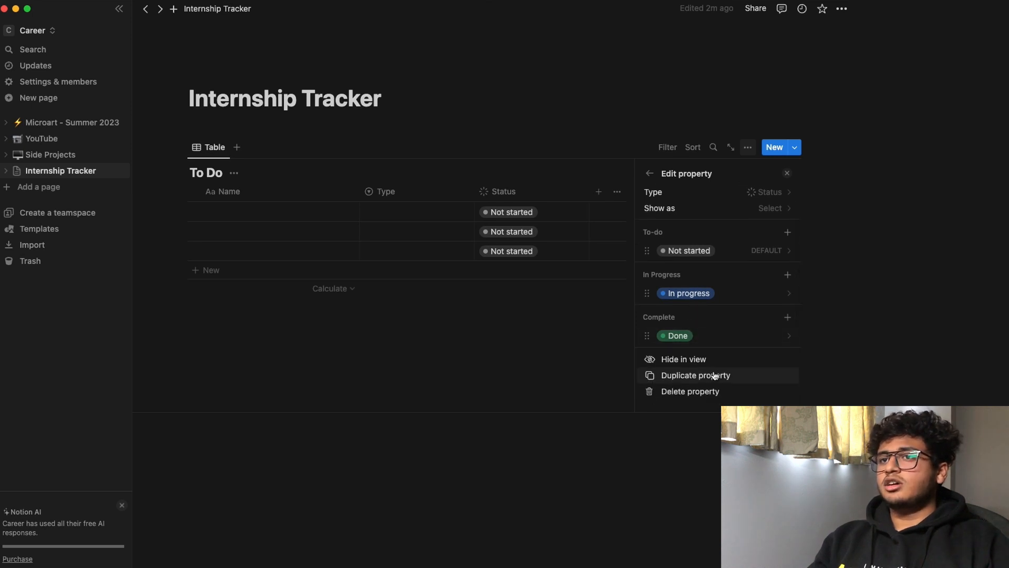
left_click(728, 251)
type("Backlog")
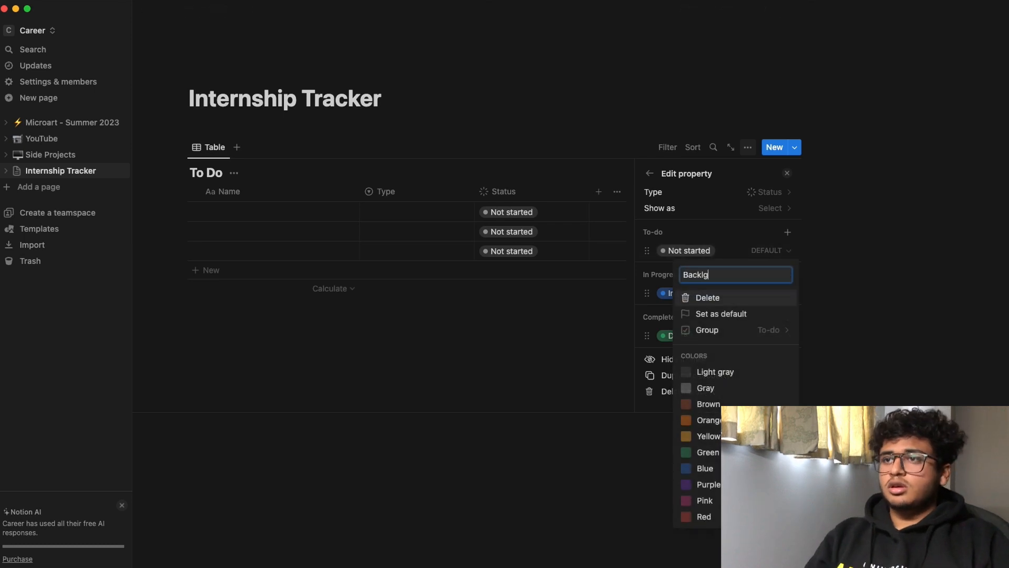
key("Return")
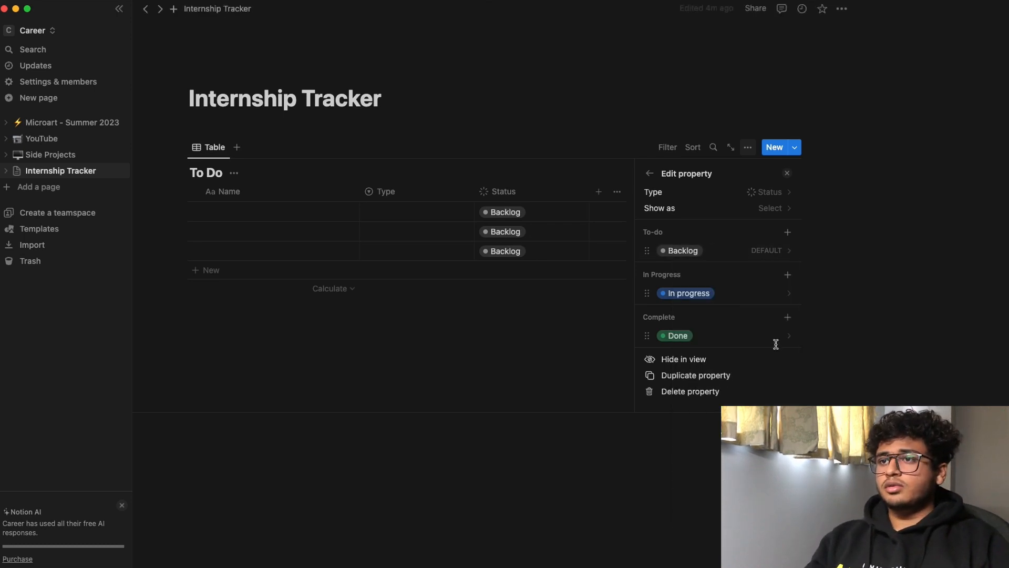
Step: Rename the Done option of the Status property to Completed and close the property settings
left_click(752, 337)
type("Complet")
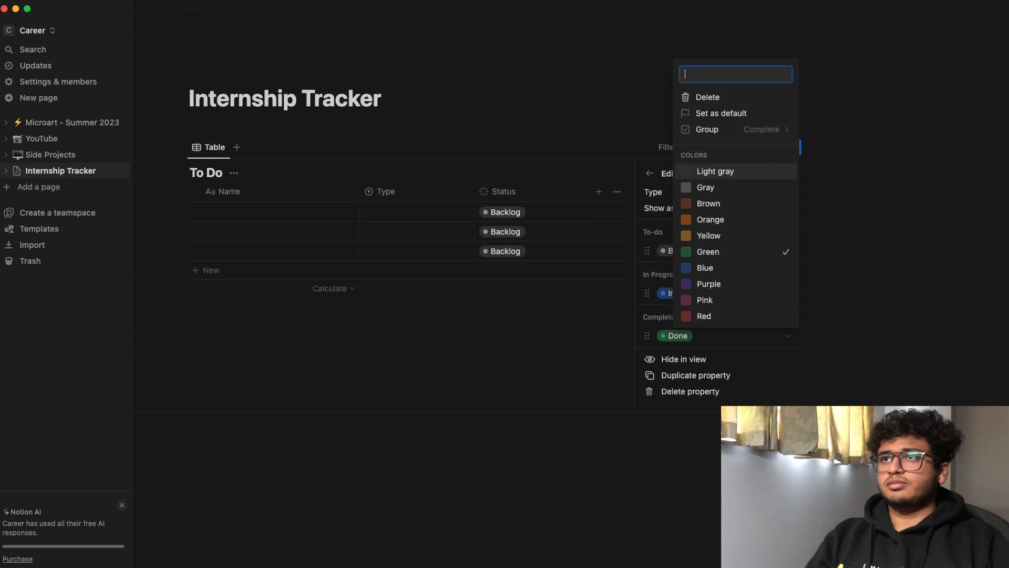
type("ed")
key("Return")
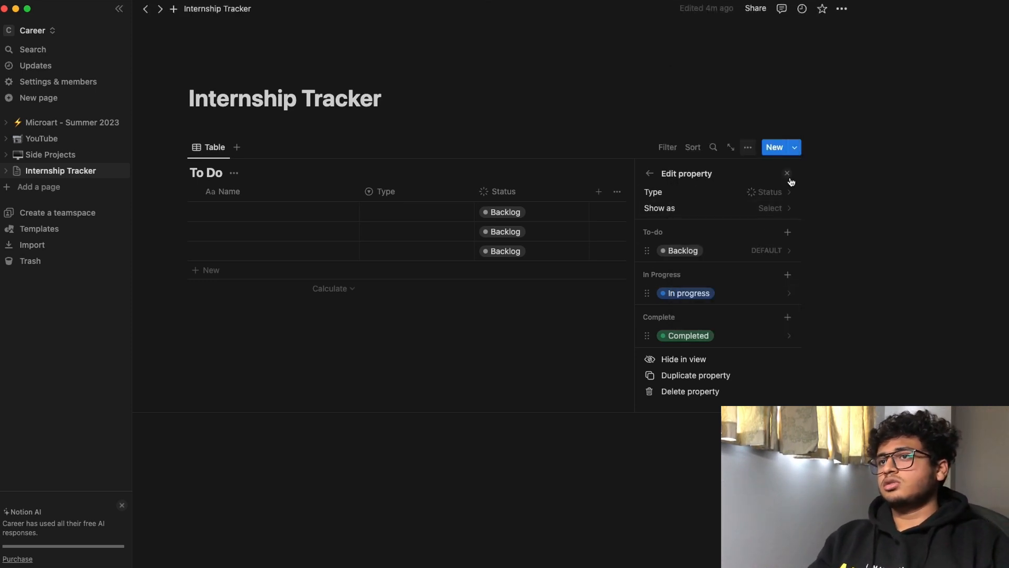
left_click(649, 172)
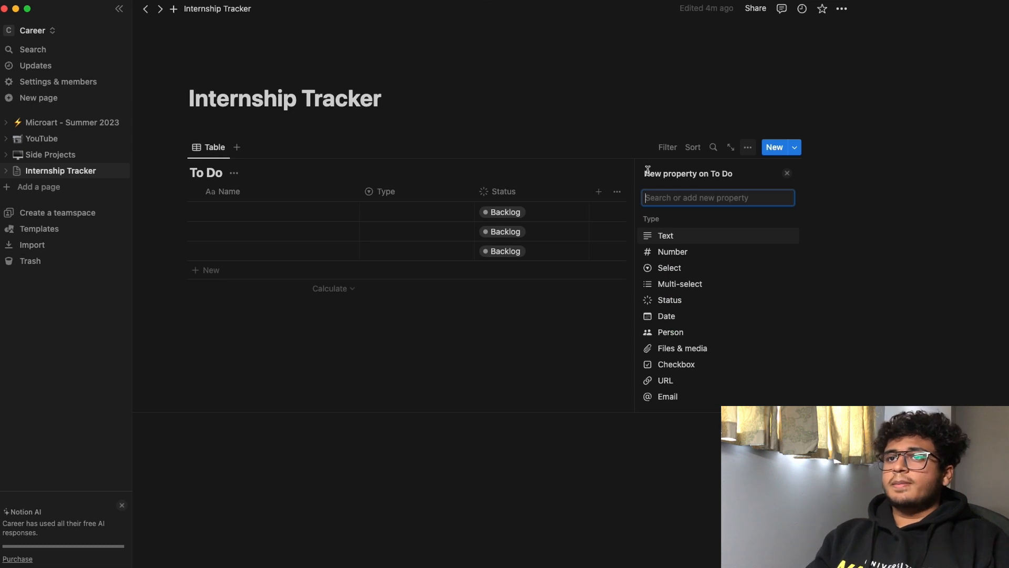
left_click(786, 173)
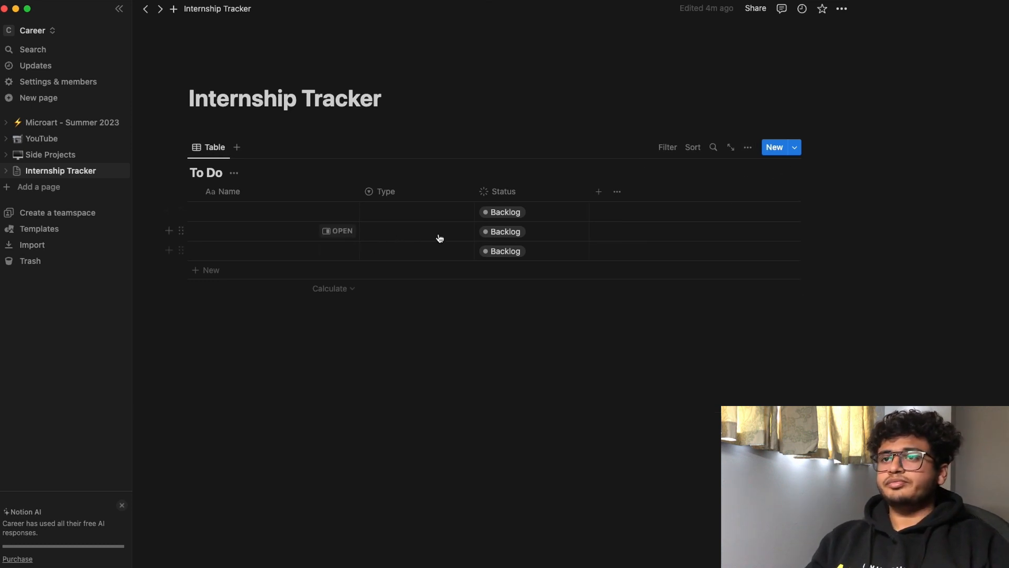
Step: Add a URL property to the To Do database, name it Ticket and close the property settings
left_click(601, 192)
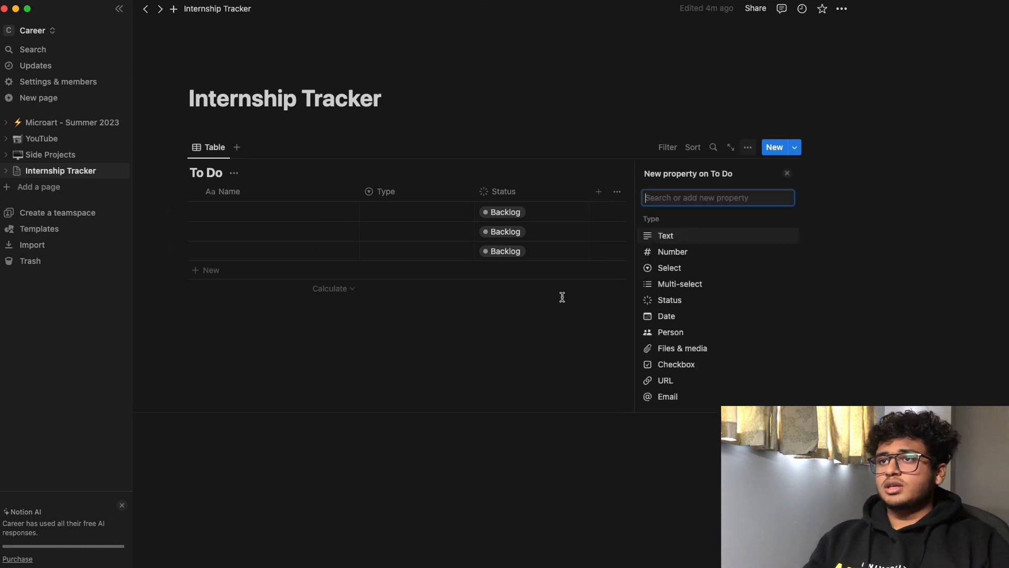
left_click(712, 379)
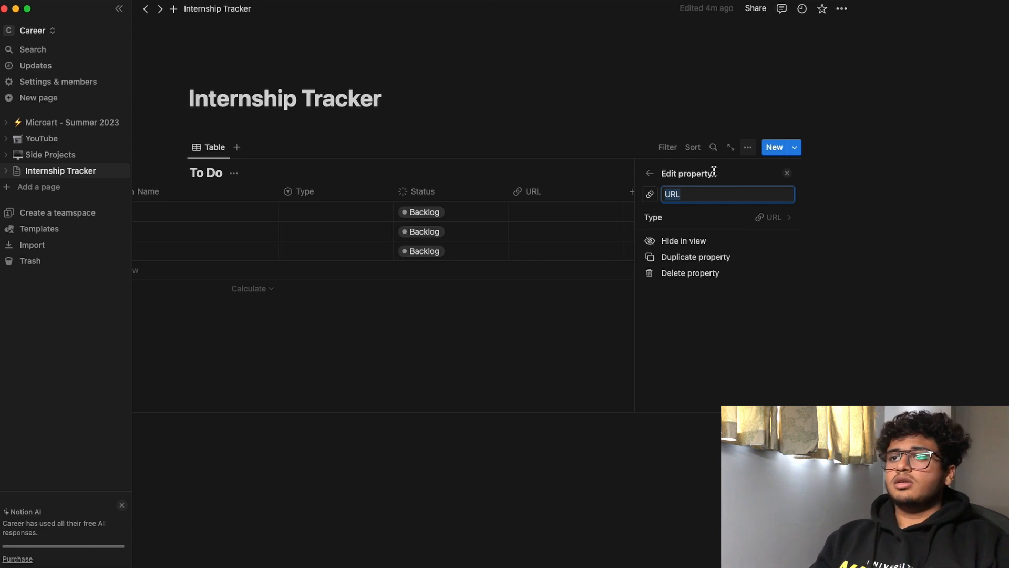
type("Tciket")
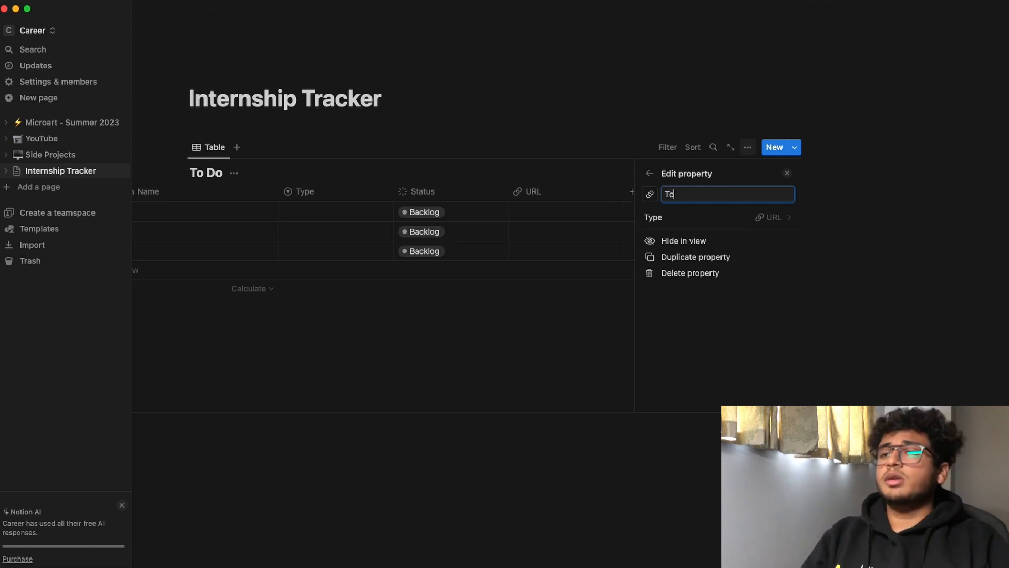
key("BackSpace")
key("BackSpace")
key("BackSpace")
key("BackSpace")
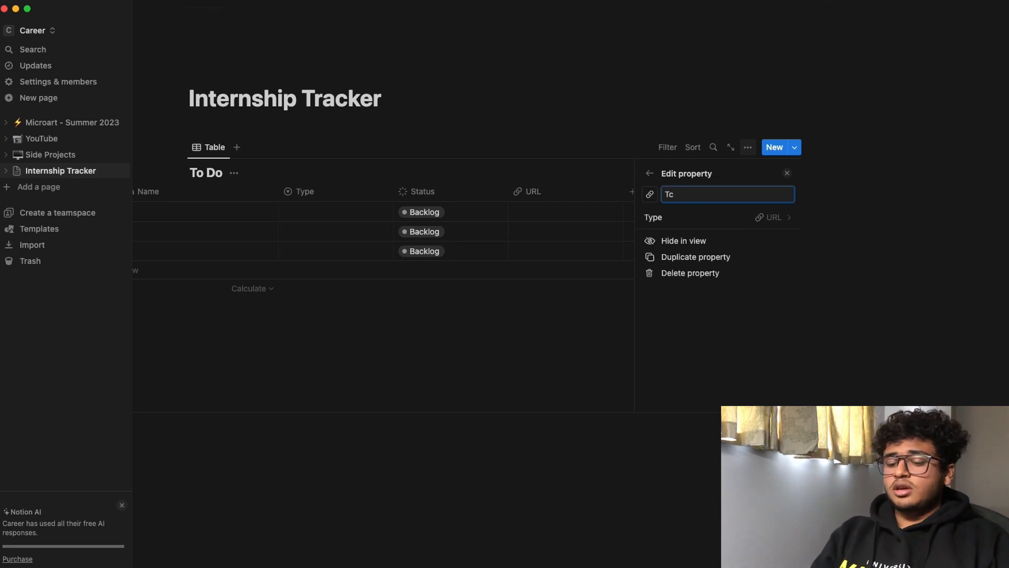
key("BackSpace")
type("icket")
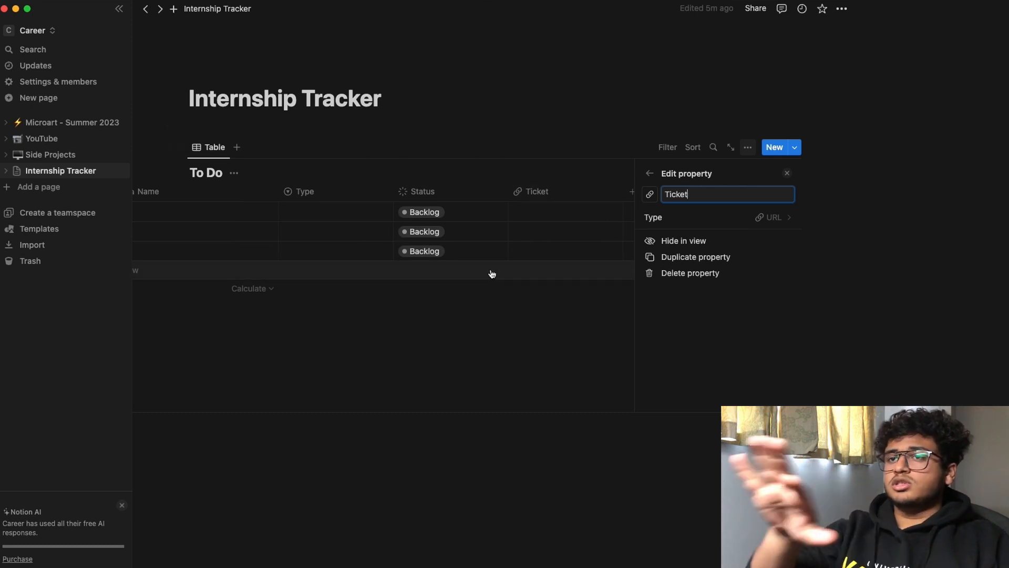
left_click(651, 176)
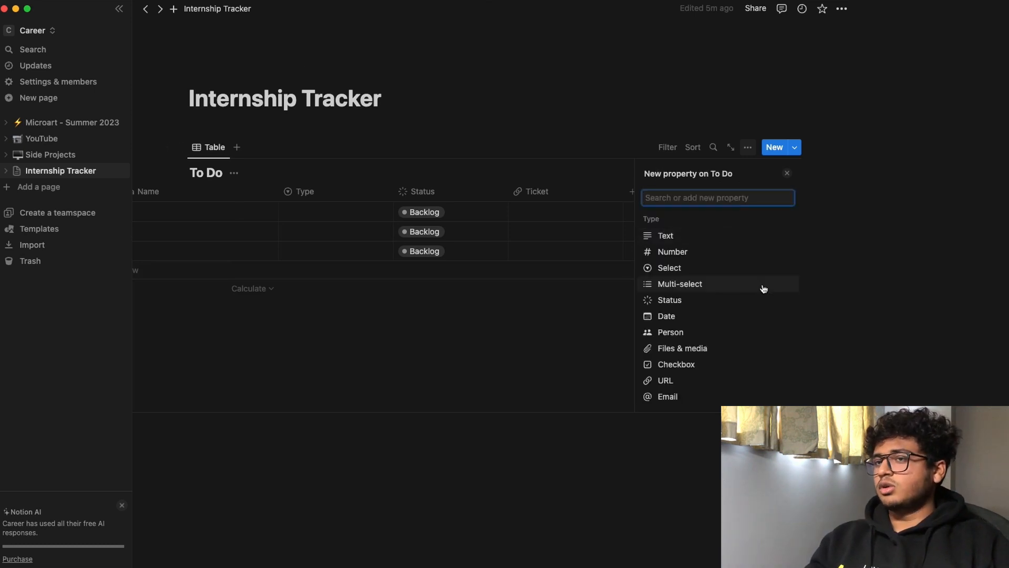
key("Down")
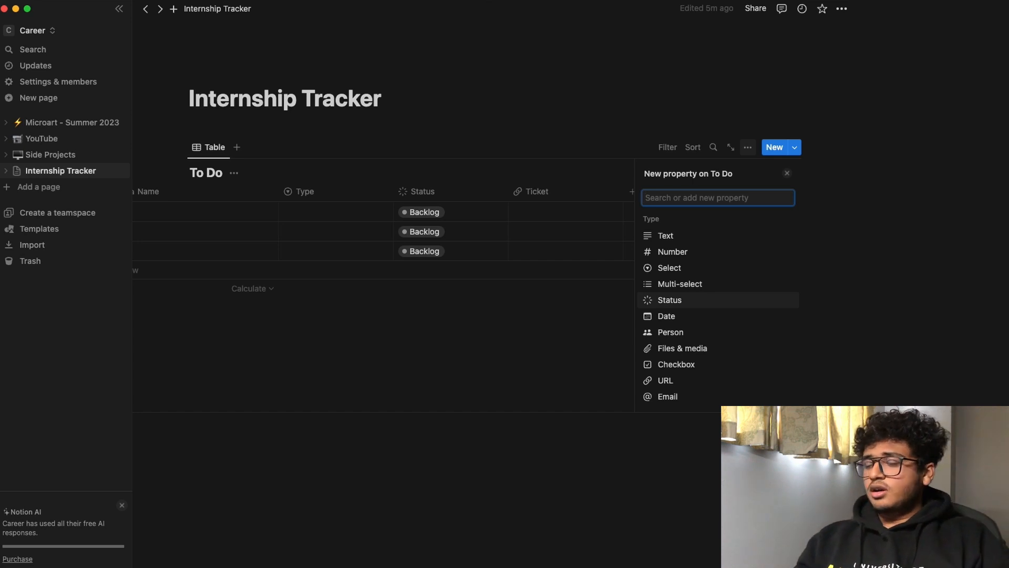
left_click(591, 302)
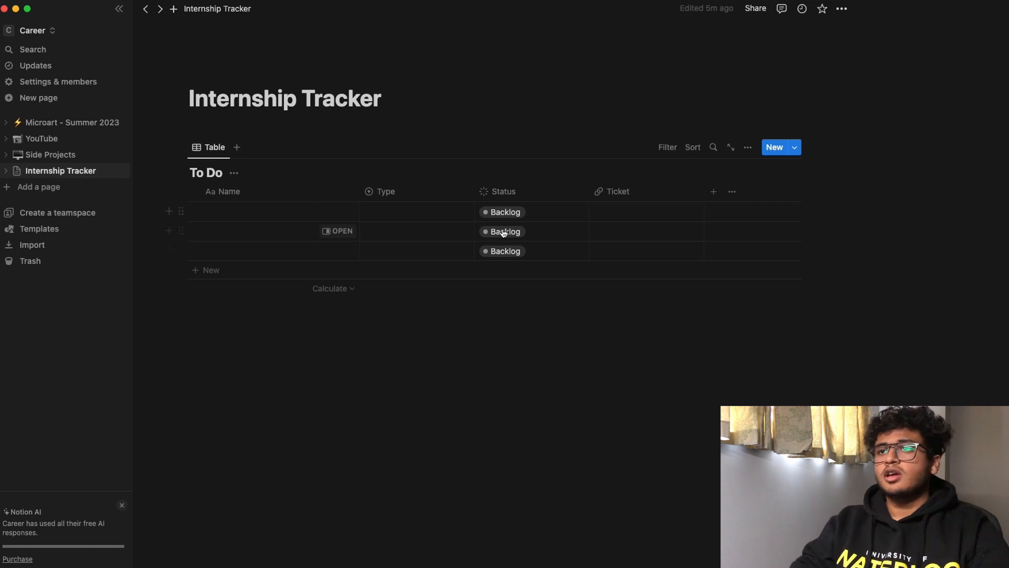
Step: Start adding another property to the To Do database
left_click(712, 197)
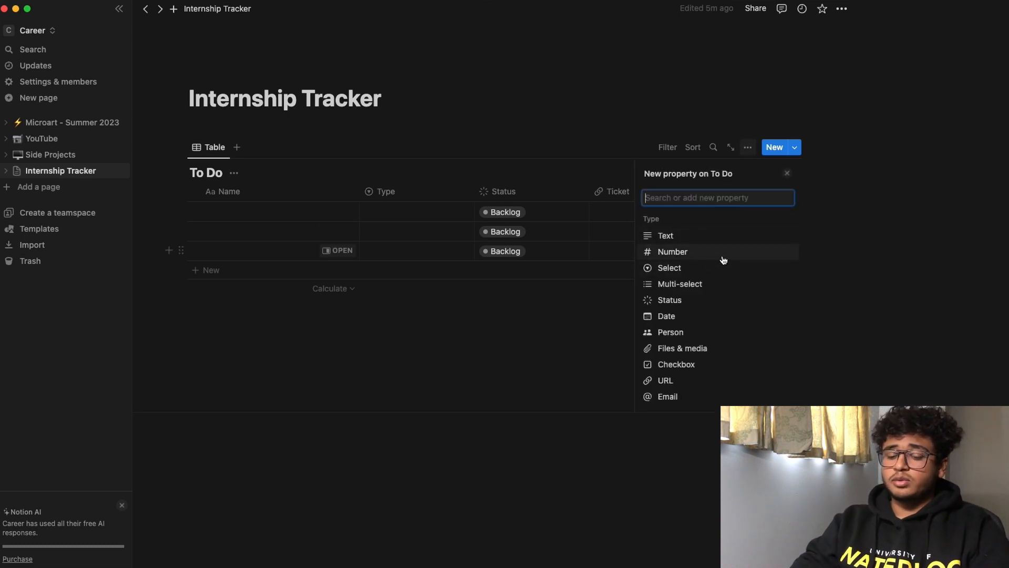
type("Earnable")
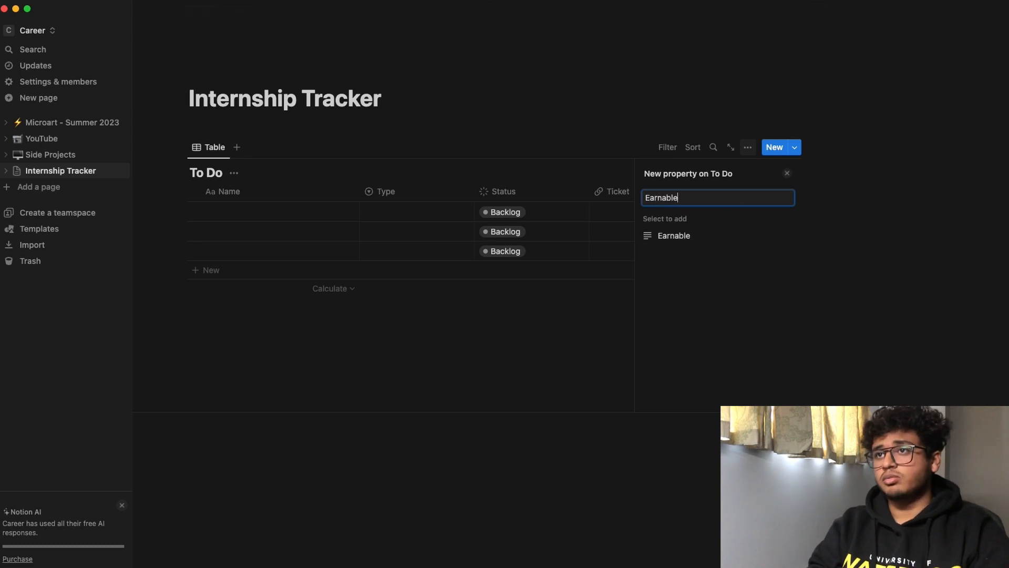
key("BackSpace")
key("BackSpace")
key("BackSpace")
key("BackSpace")
key("BackSpace")
key("BackSpace")
key("BackSpace")
key("BackSpace")
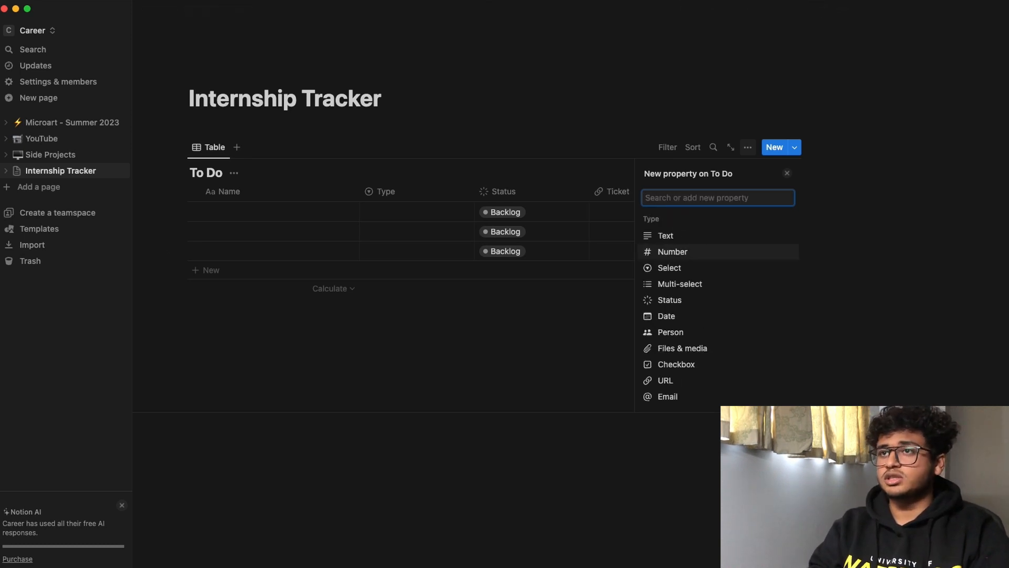
Step: Make the new To Do property a Number property named Earnable Points and close the property settings
left_click(705, 252)
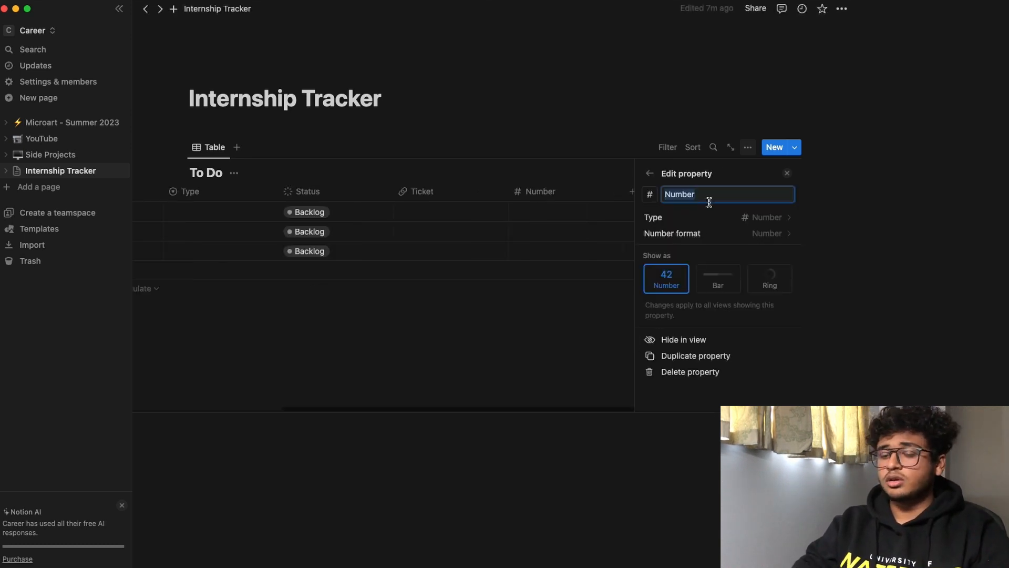
type("Earnable")
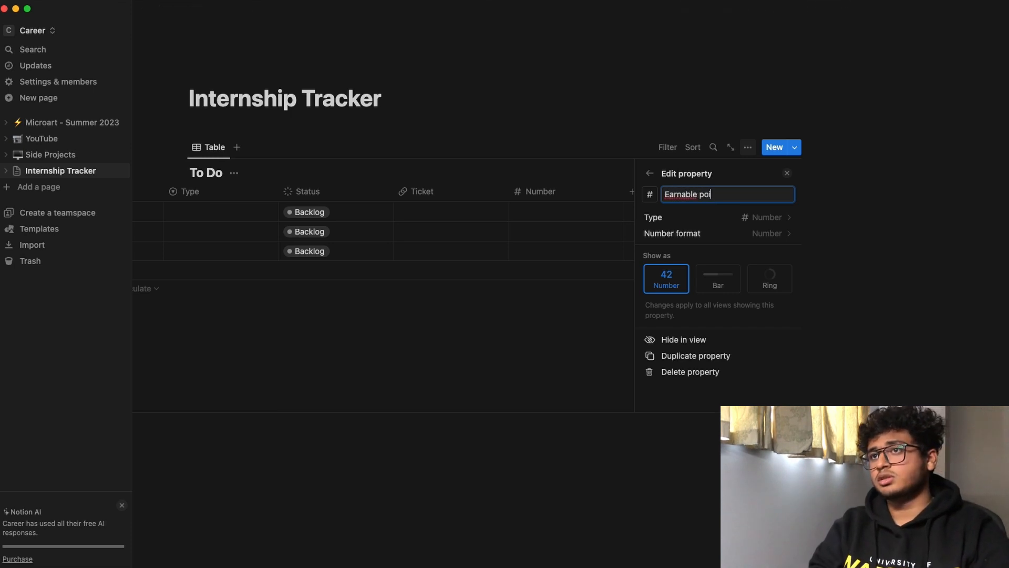
type(" Points")
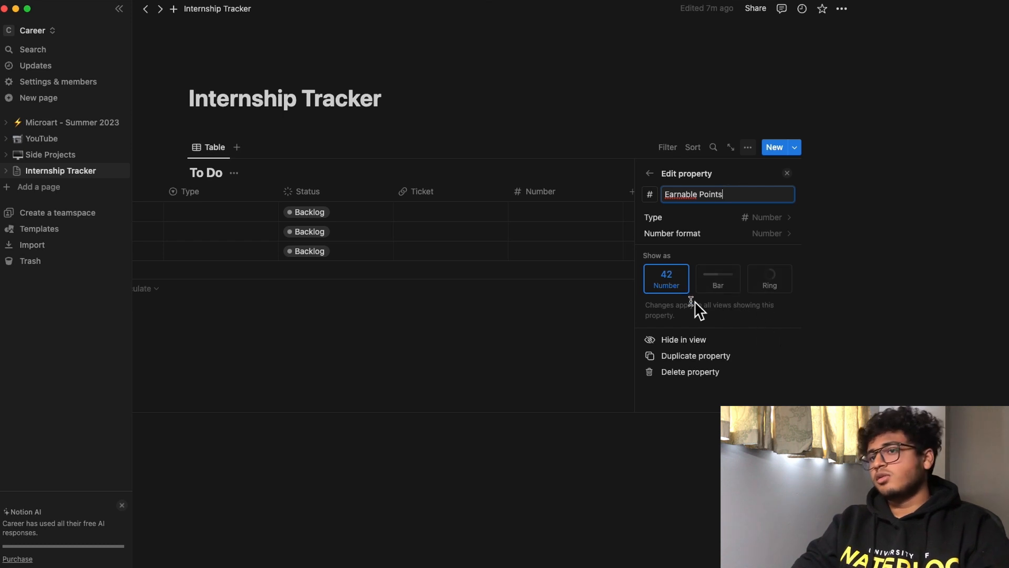
left_click(650, 174)
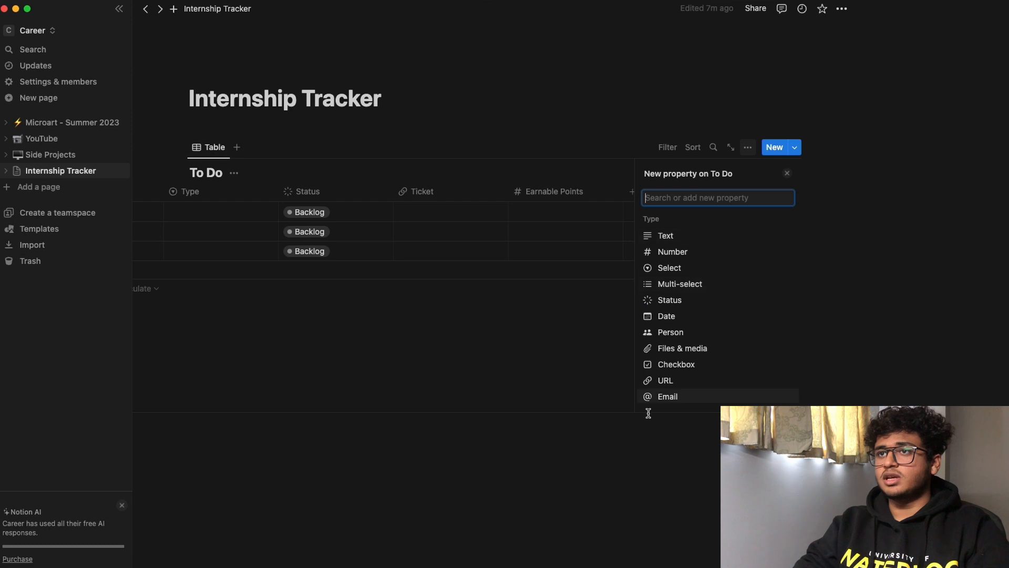
left_click(786, 173)
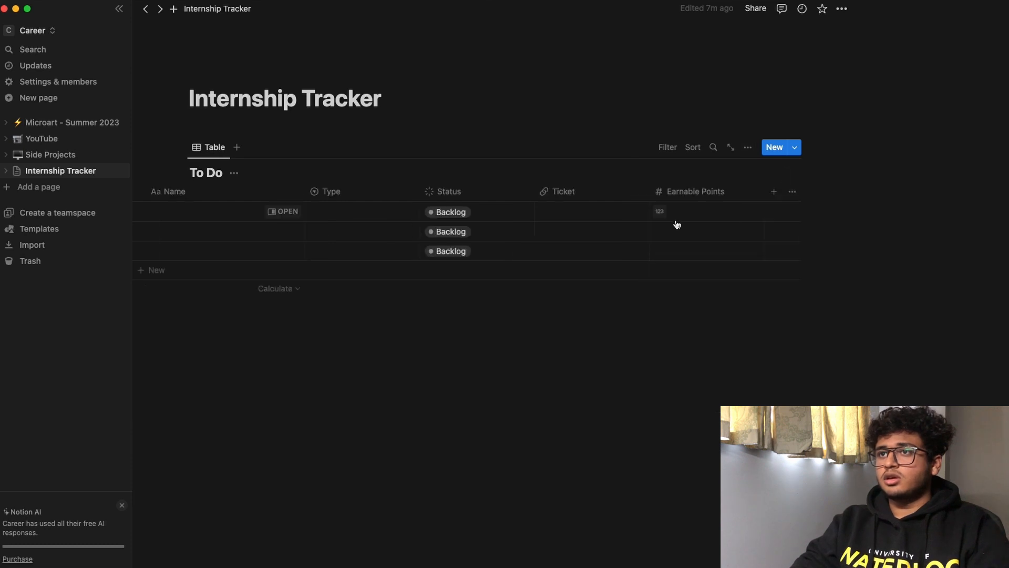
Step: Add a Formula property named Earned Points to the To Do database
left_click(773, 192)
scroll(713, 284, "down", 3)
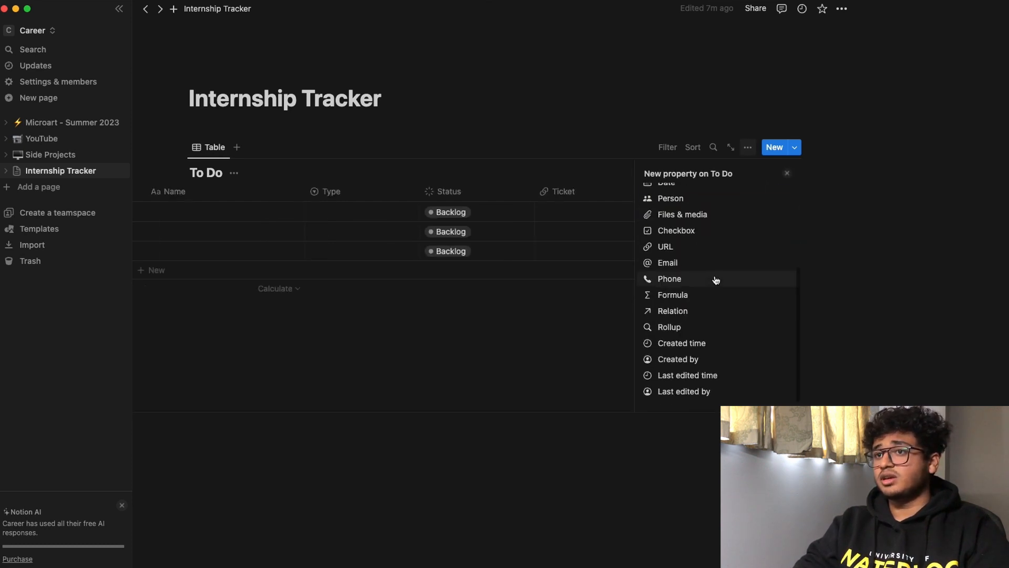
left_click(713, 296)
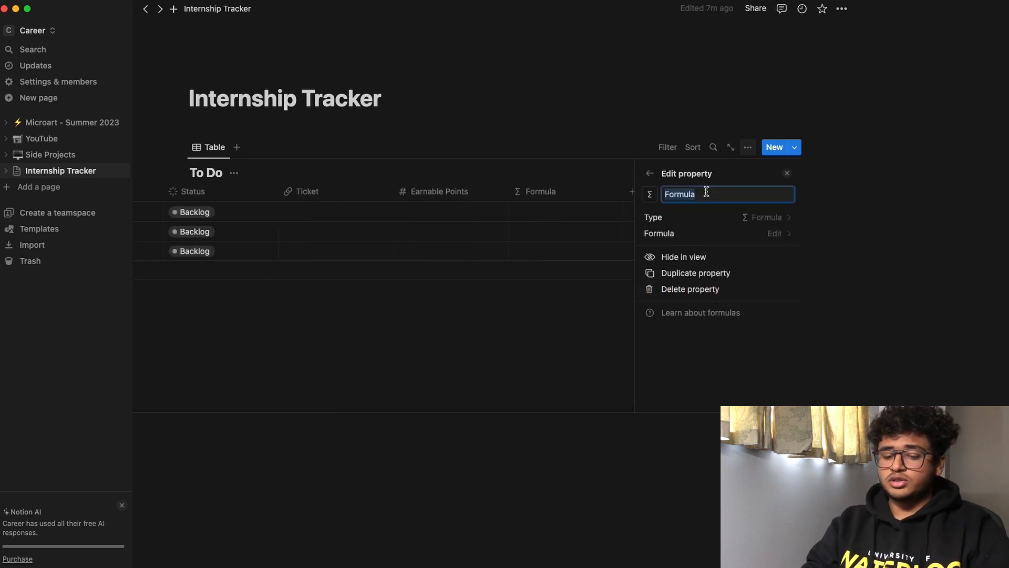
type("Earned Points")
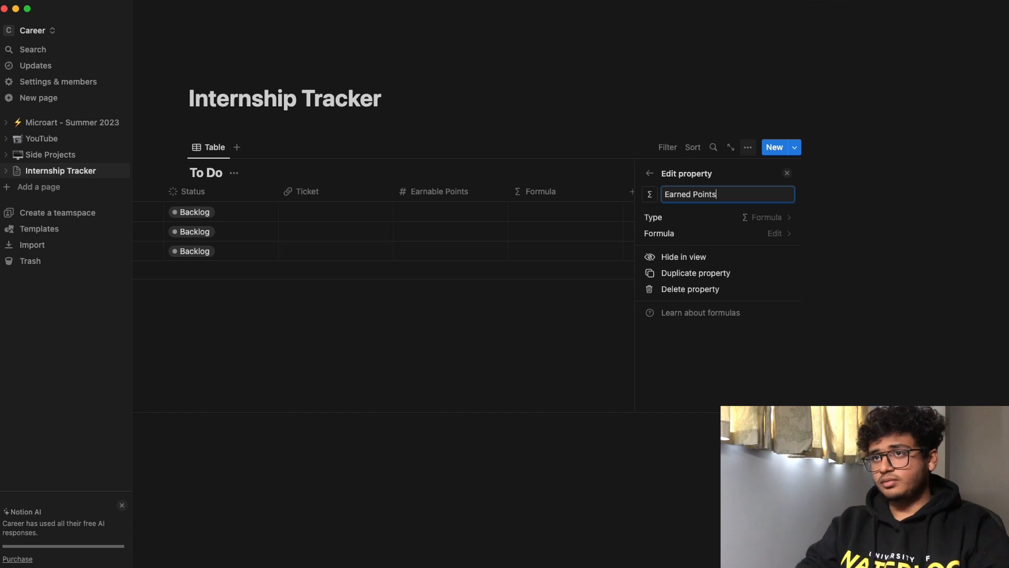
Step: Enter the condition if (prop("Status") == "Completed") as the formula of the Earned Points property
left_click(757, 240)
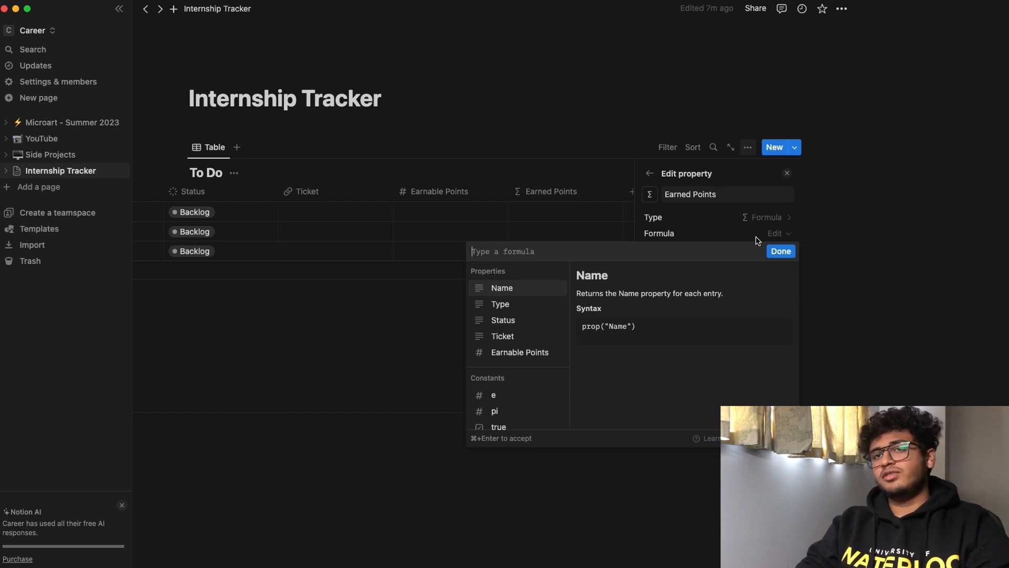
scroll(556, 320, "down", 10)
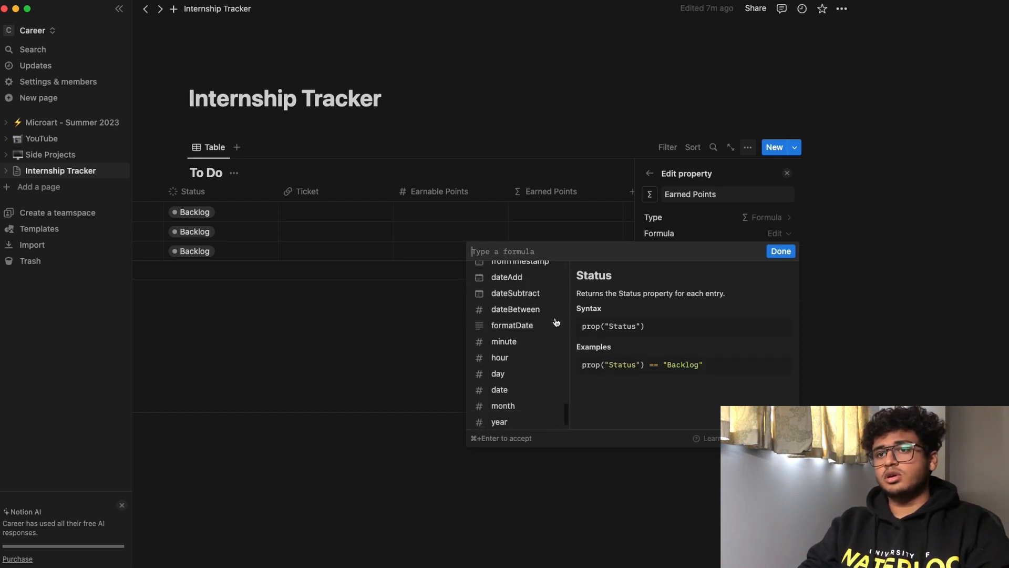
scroll(556, 322, "up", 2)
scroll(556, 322, "up", 10)
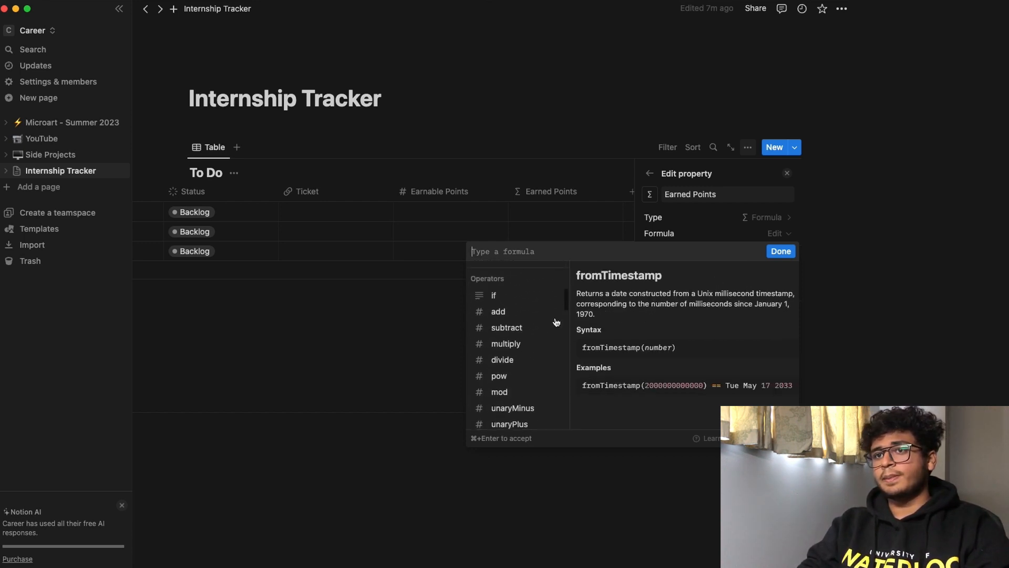
scroll(556, 320, "up", 5)
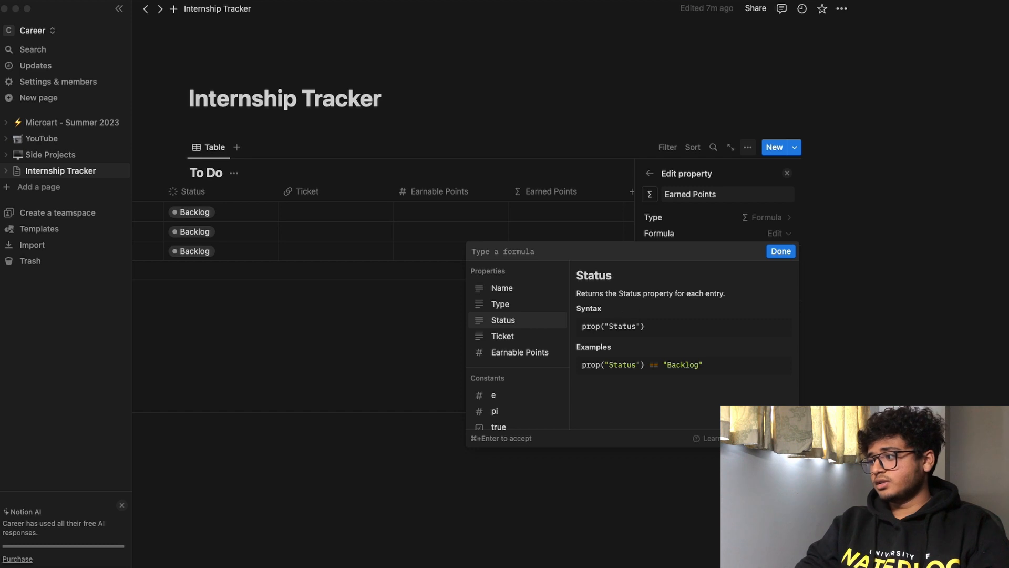
type("if (")
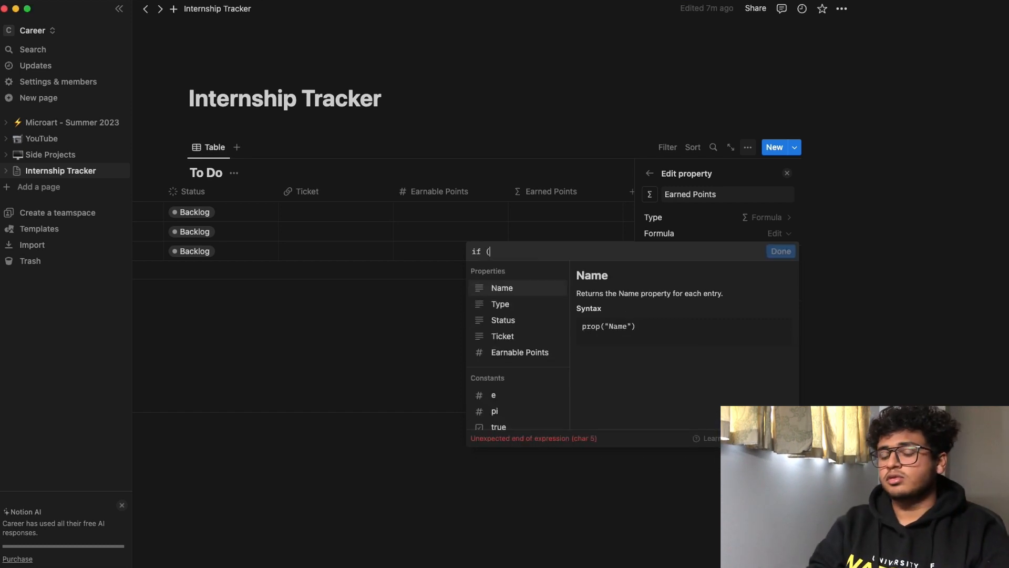
type("prop")
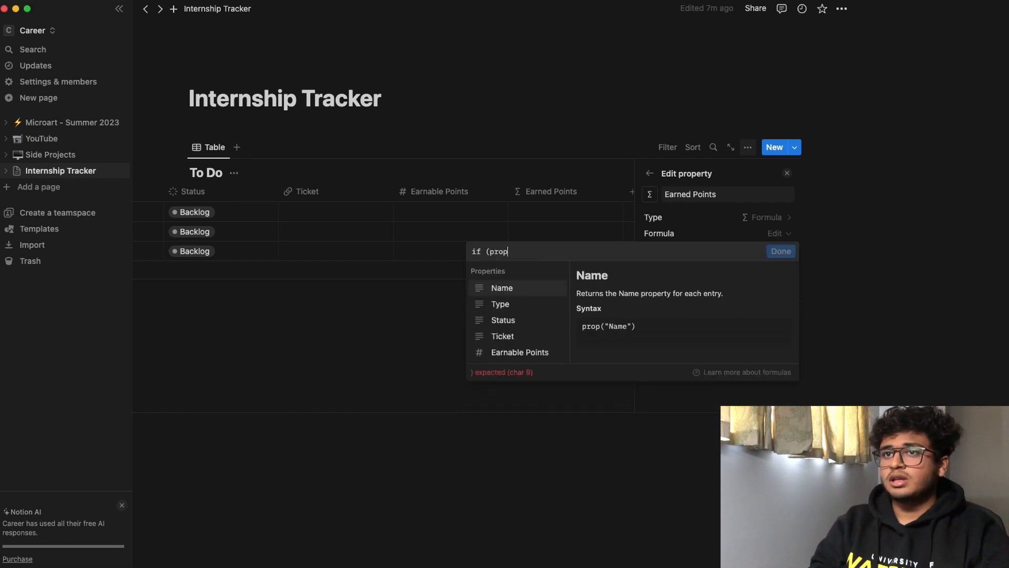
type("(\"Statu")
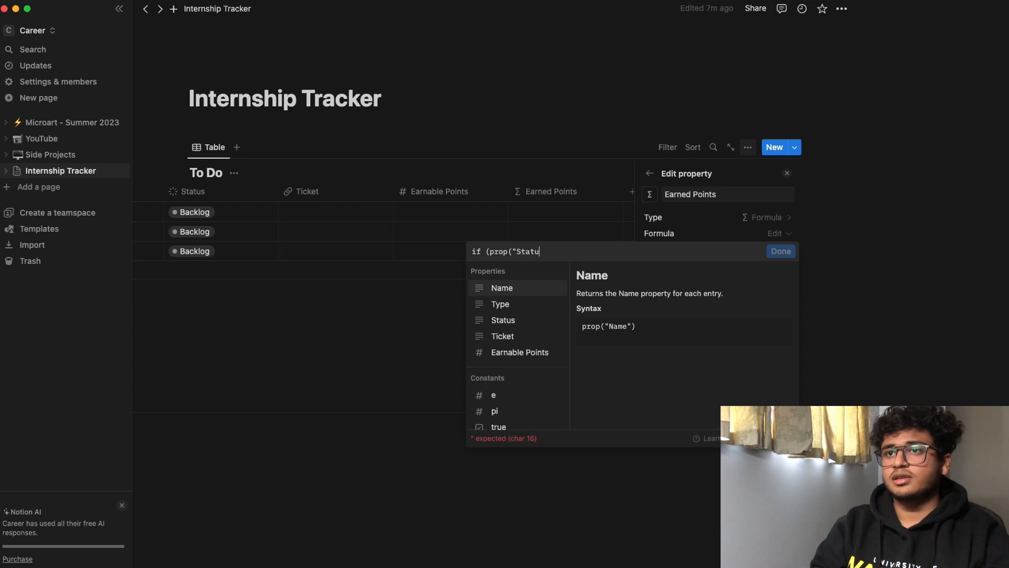
type("s\") == ")
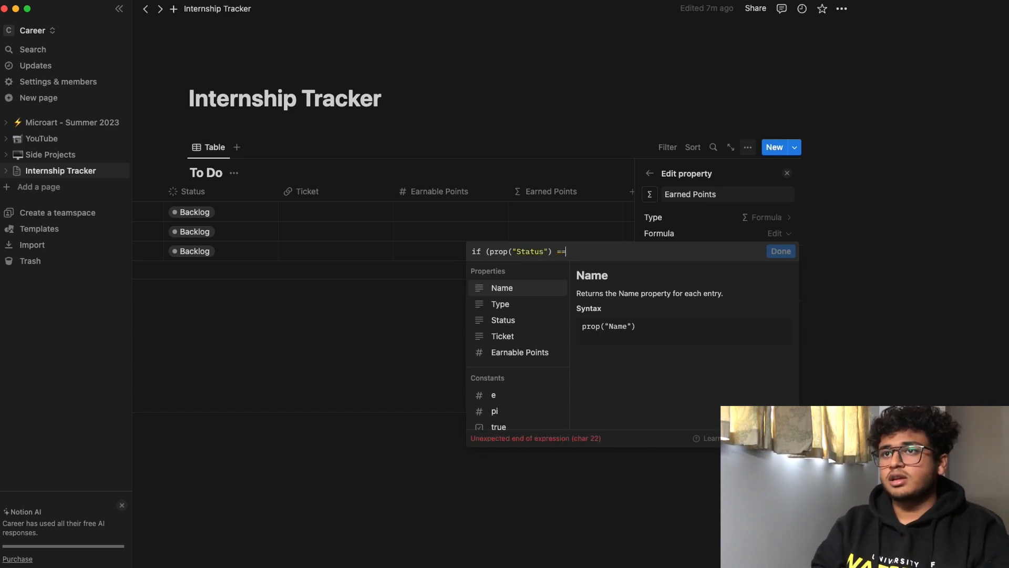
type("\"Co")
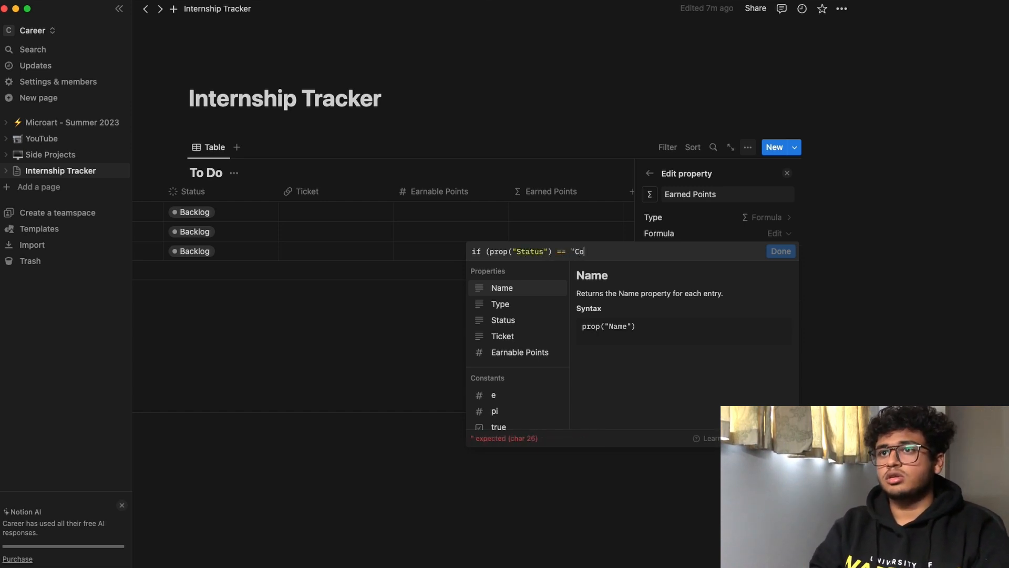
type("mpleted")
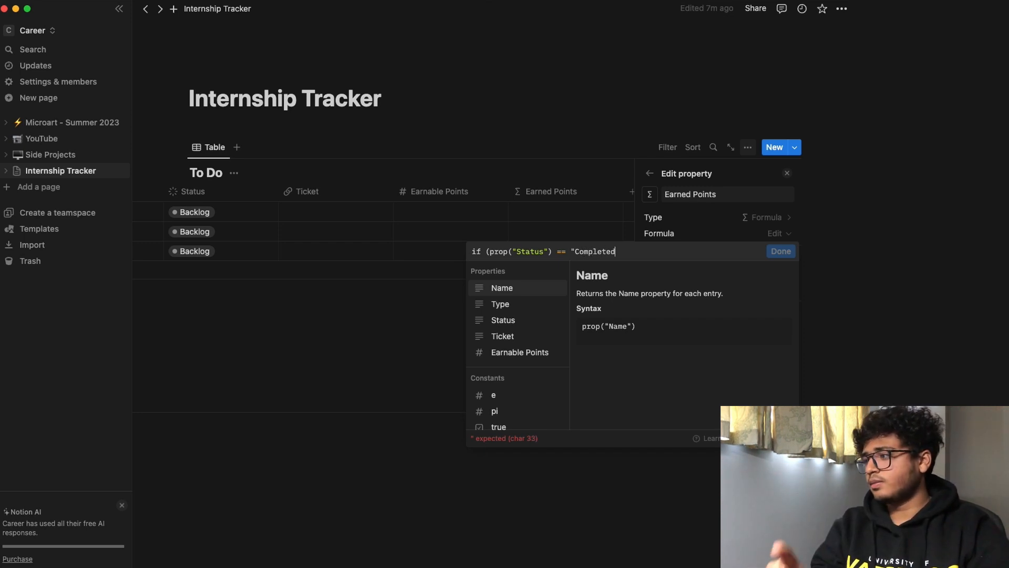
type("\")")
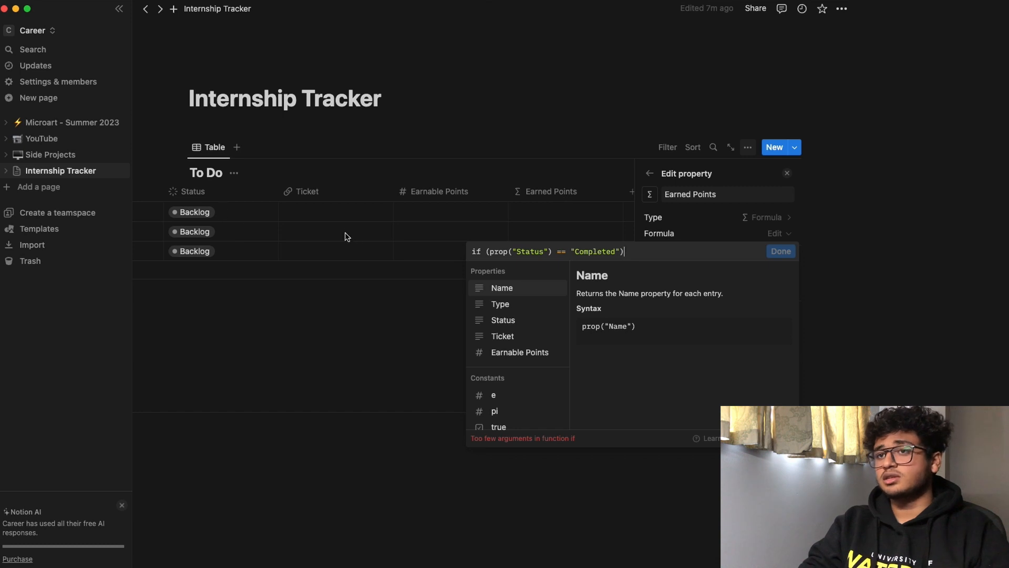
Step: Complete the if formula with prop("Earnable Points") as the true result and 0 as the false result, and close the property settings
left_click(597, 252)
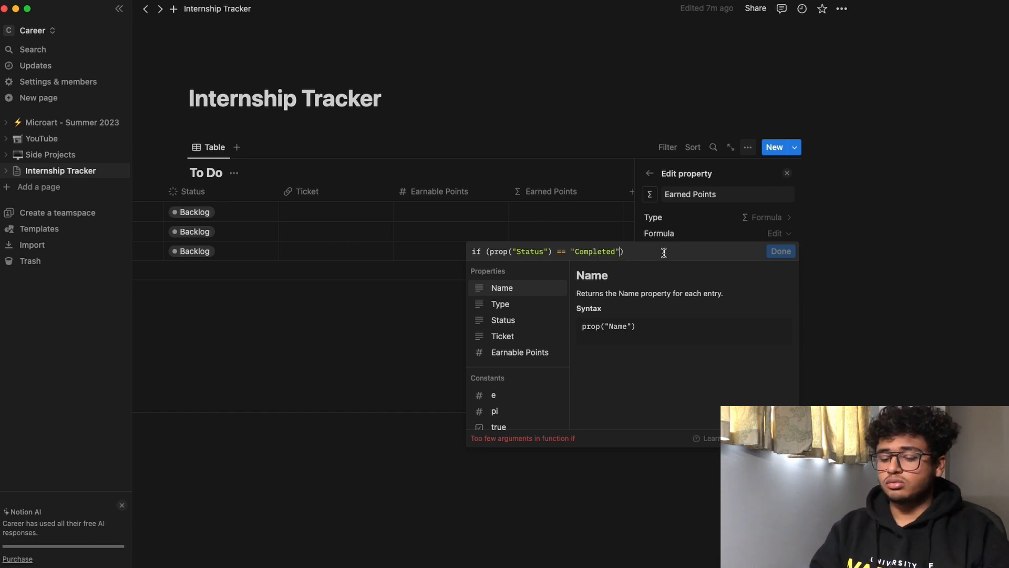
type(", ,")
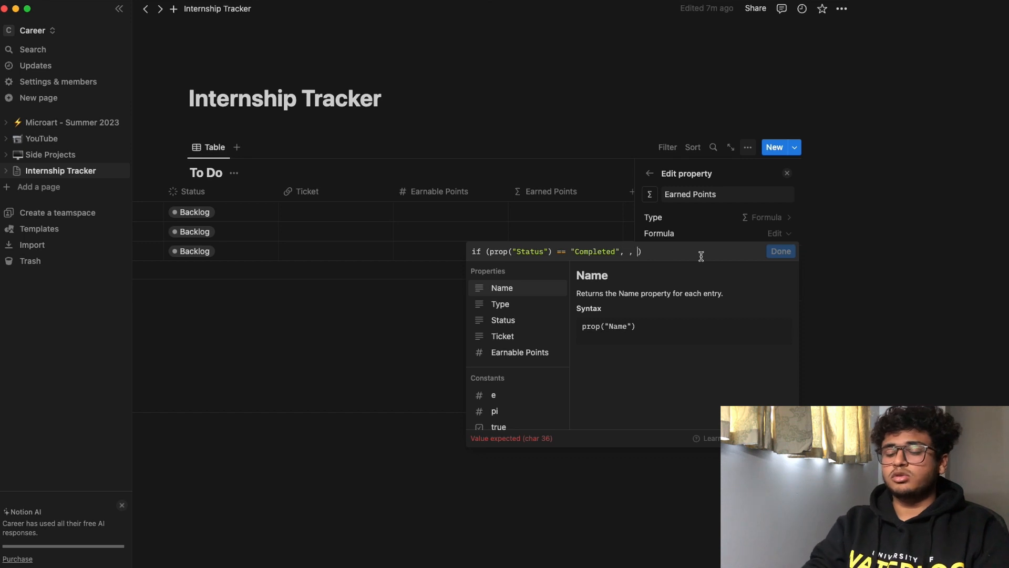
type("0")
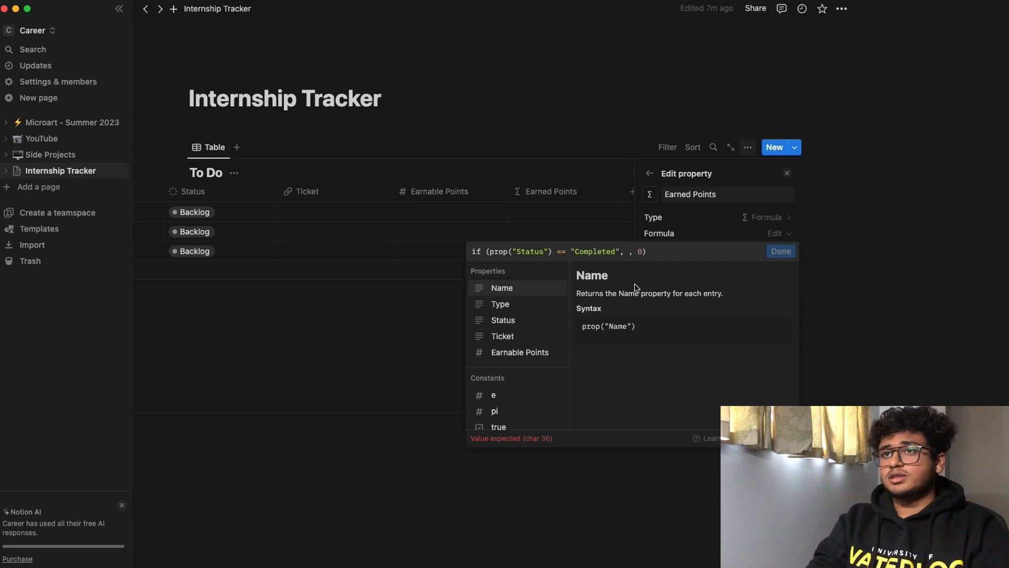
type("prop")
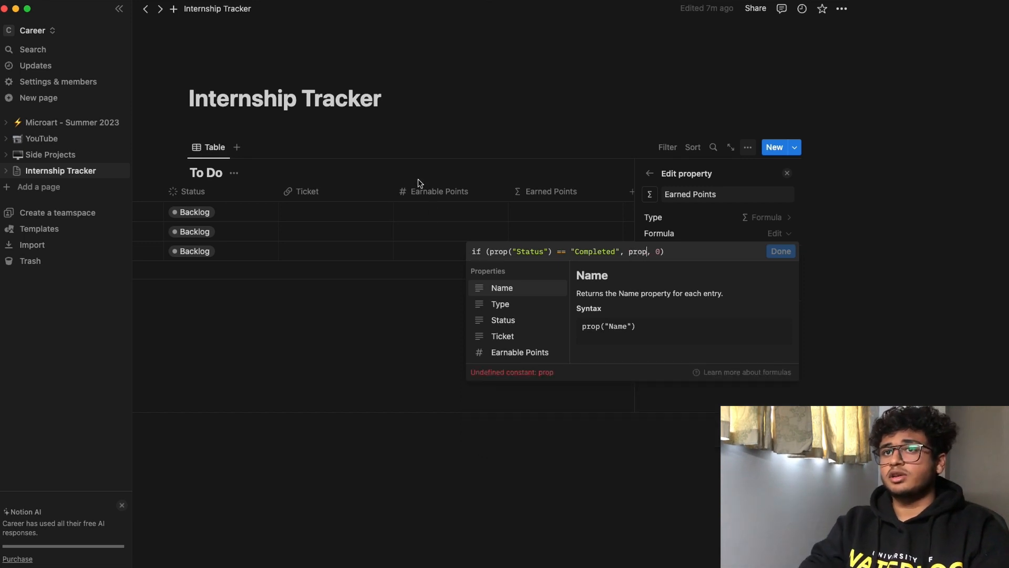
type("(")
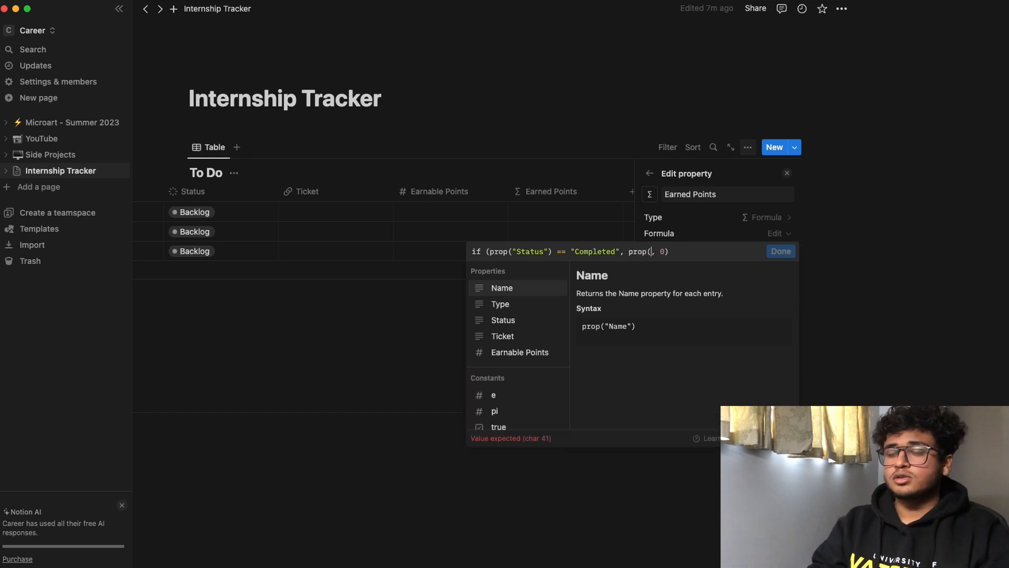
type("\"Earnable ")
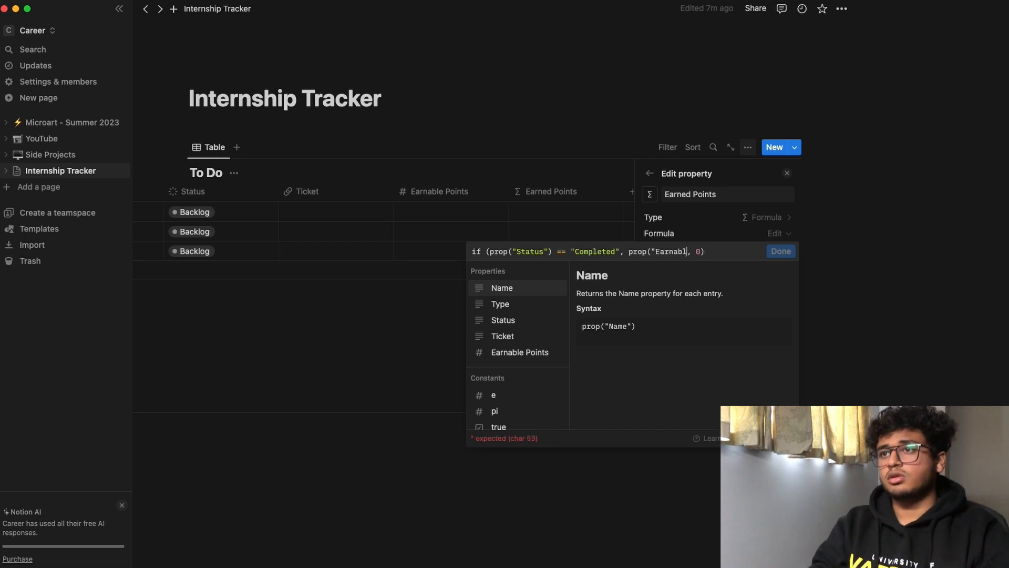
type("Points\"")
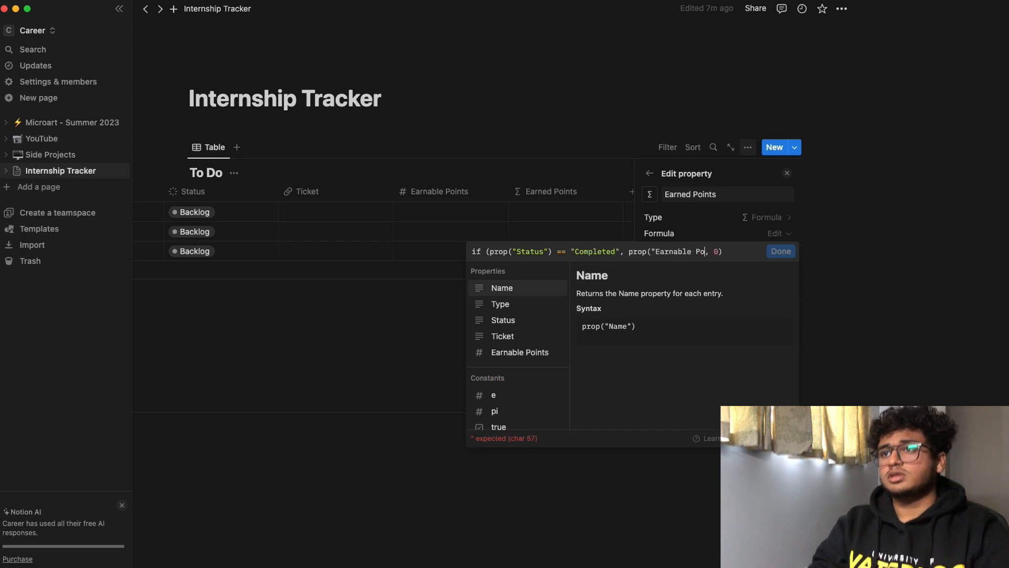
type(")")
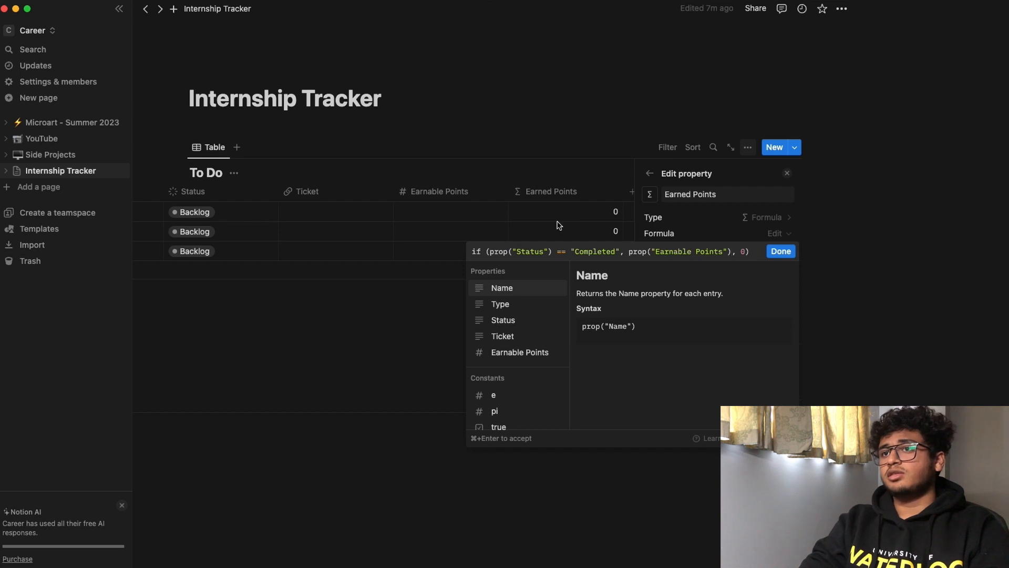
left_click(781, 252)
left_click(652, 174)
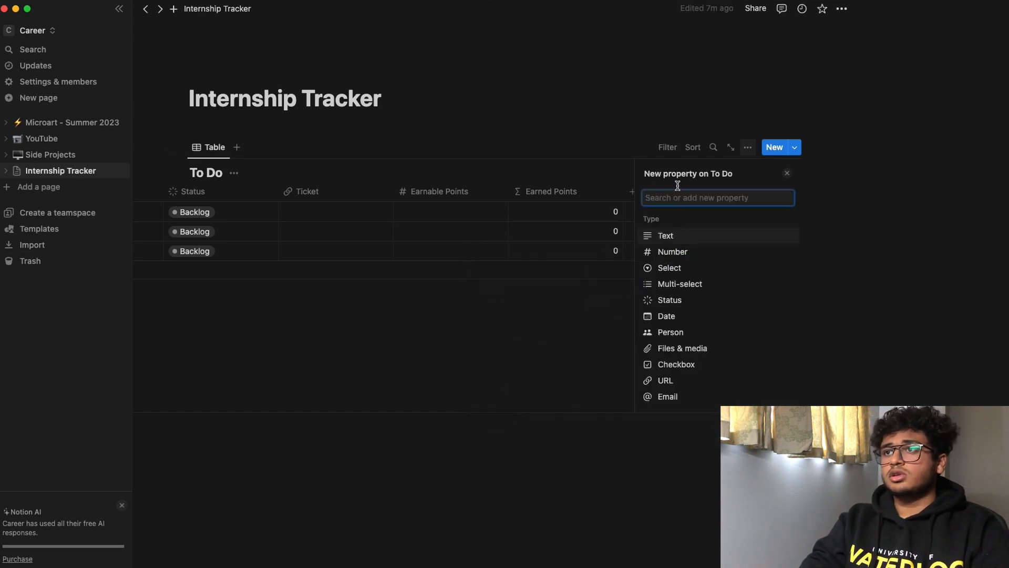
left_click(788, 174)
Step: Delete all three empty rows from the To Do table
scroll(690, 209, "left", 5)
scroll(453, 227, "right", 3)
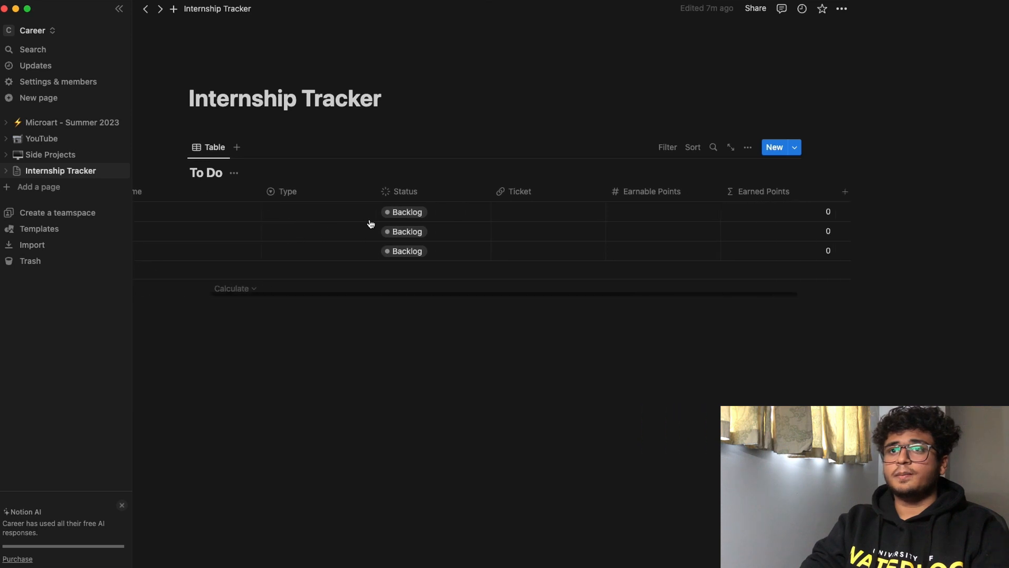
scroll(576, 228, "left", 3)
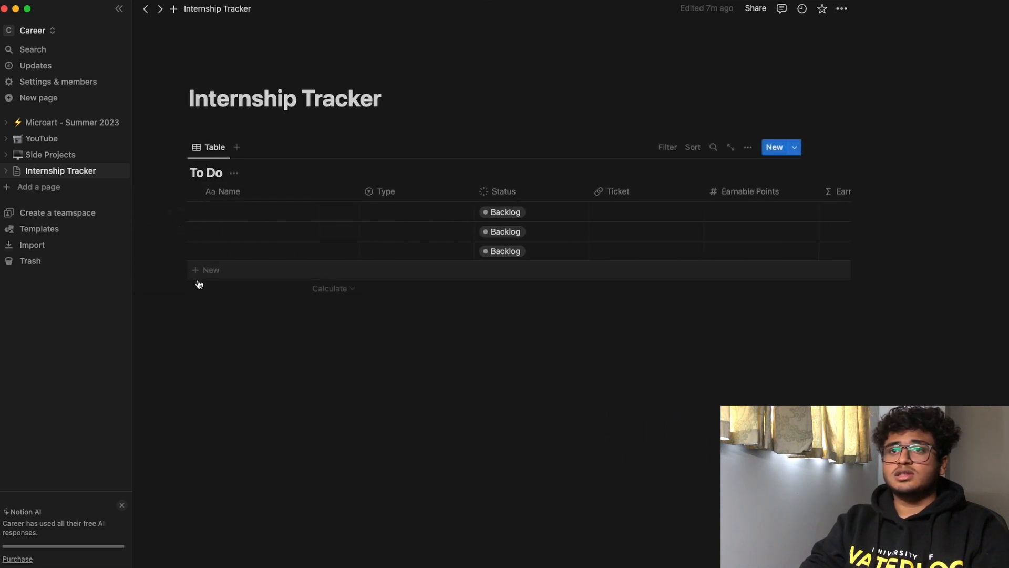
left_click_drag(158, 261, 196, 207)
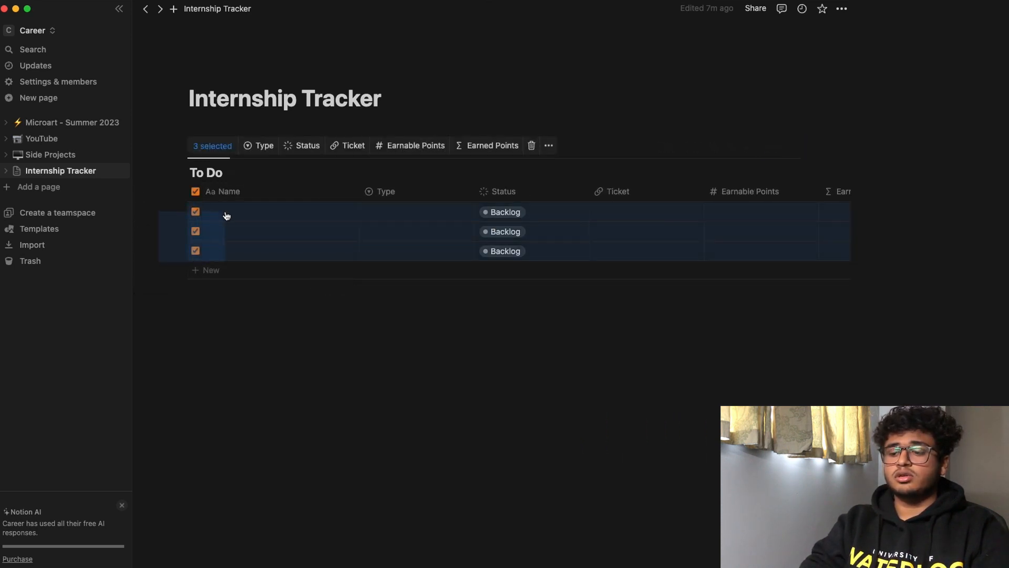
key("Delete")
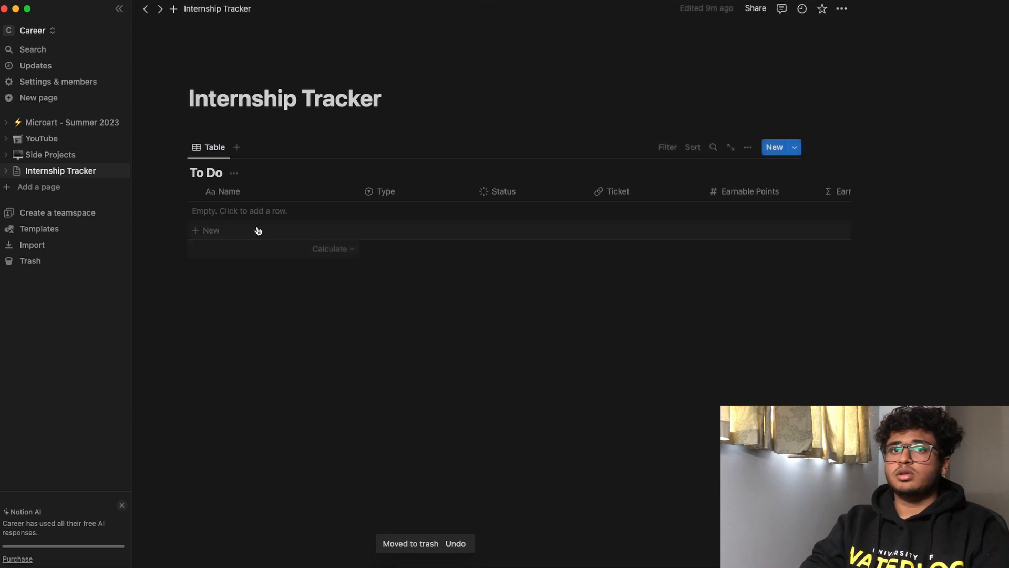
Step: Add a row named Set up development environment to the To Do table
left_click(244, 216)
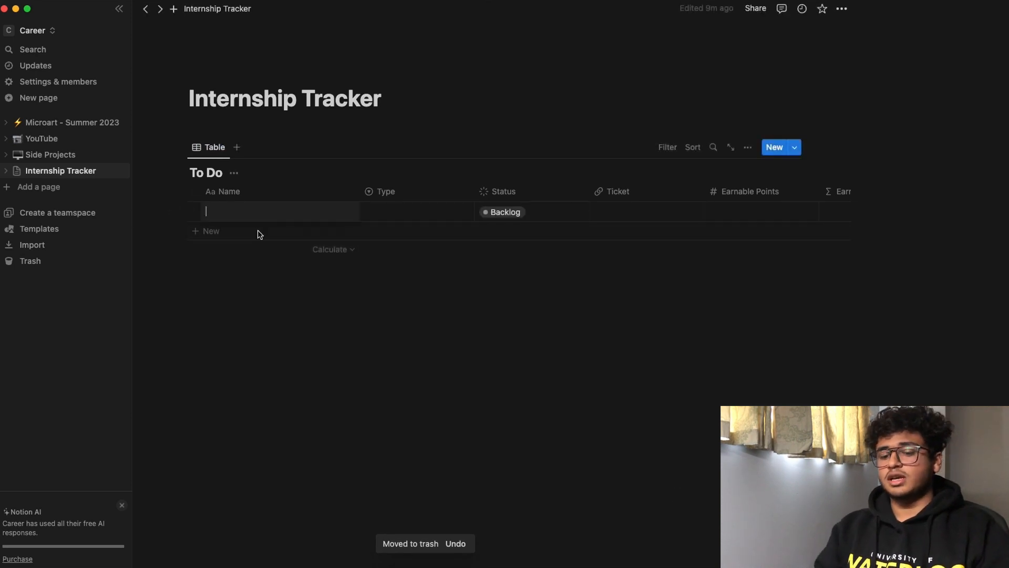
type("Set up devel")
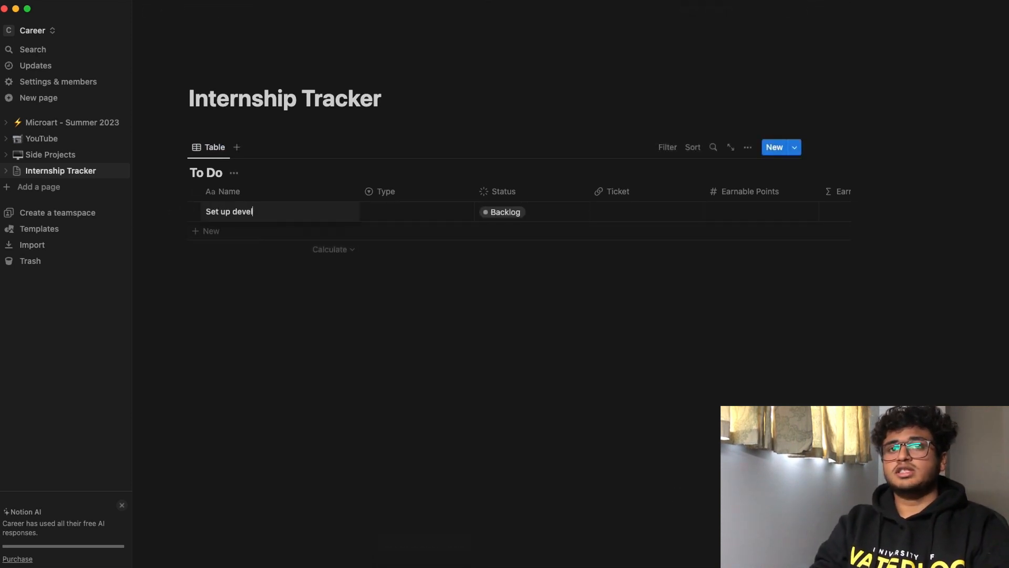
type("opment environ")
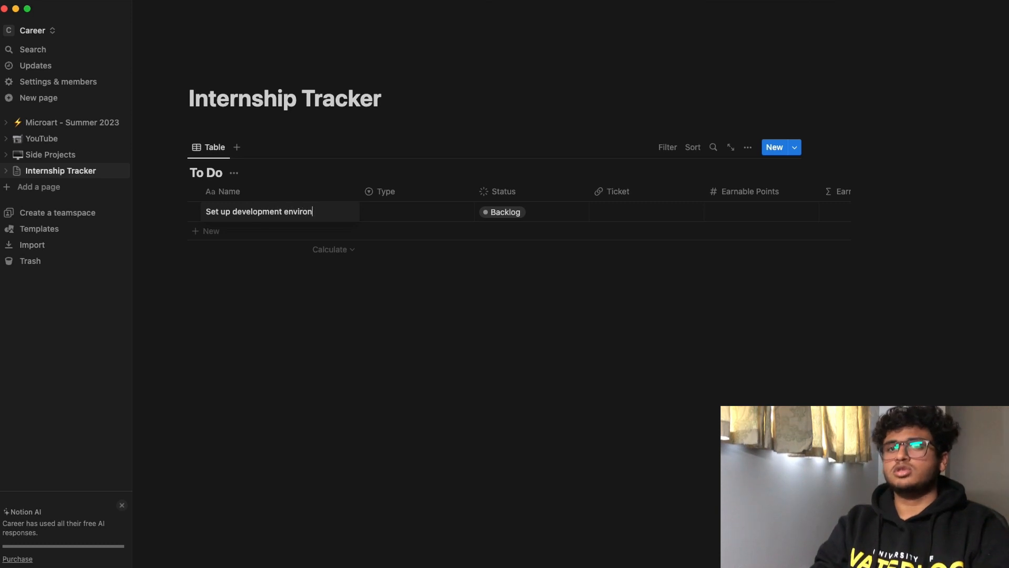
type("emnt")
key("BackSpace")
key("BackSpace")
key("BackSpace")
key("BackSpace")
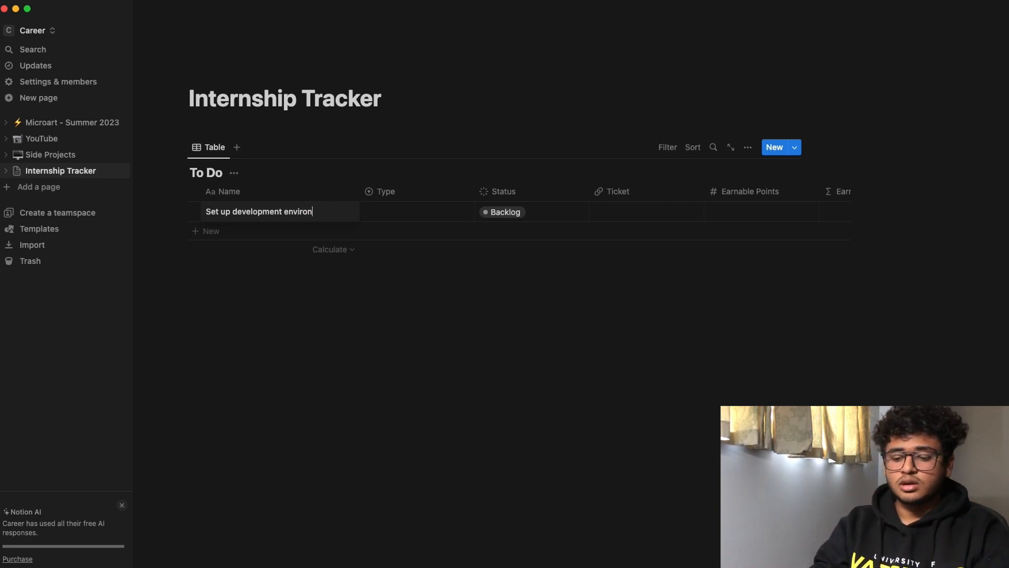
type("ment")
key("Escape")
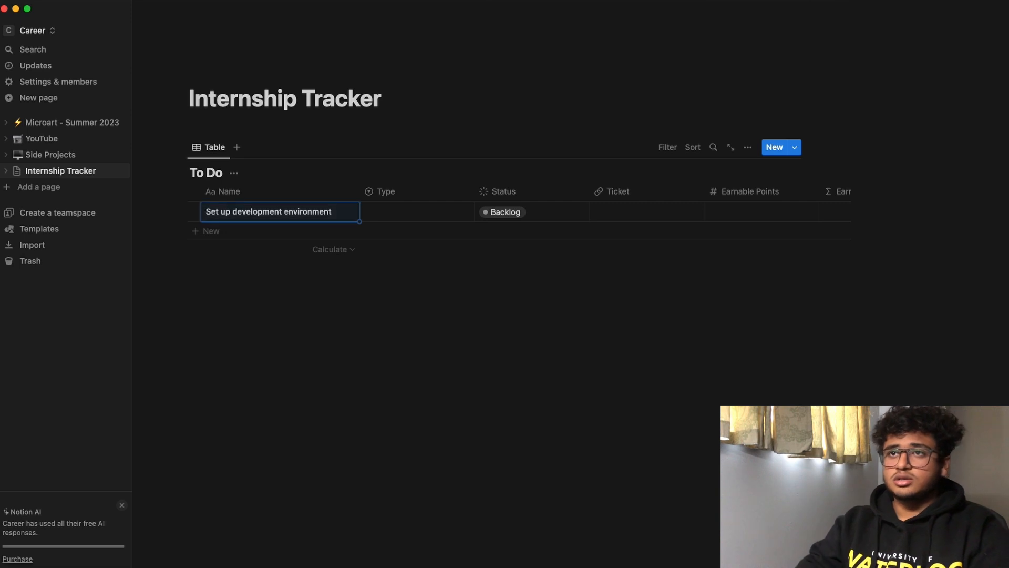
Step: Set the Status of the Set up development environment row to In progress and its Type to Task
scroll(544, 221, "right", 5)
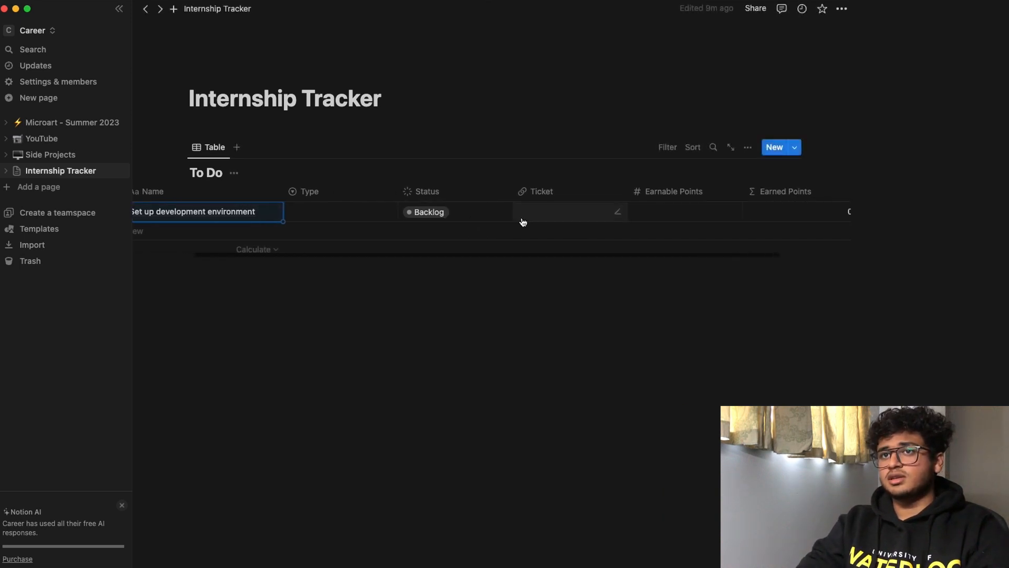
scroll(410, 227, "left", 5)
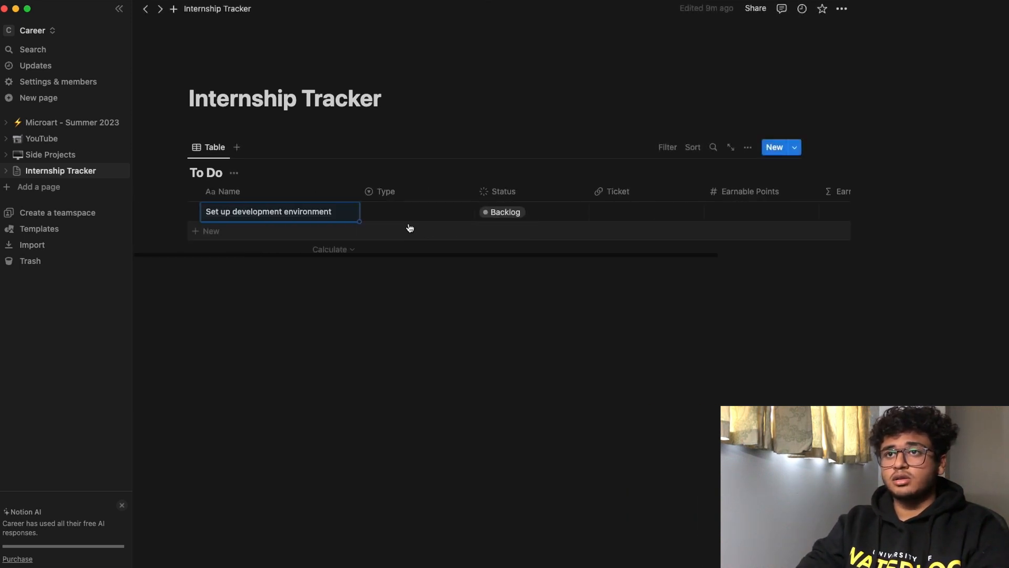
left_click(538, 215)
left_click(546, 290)
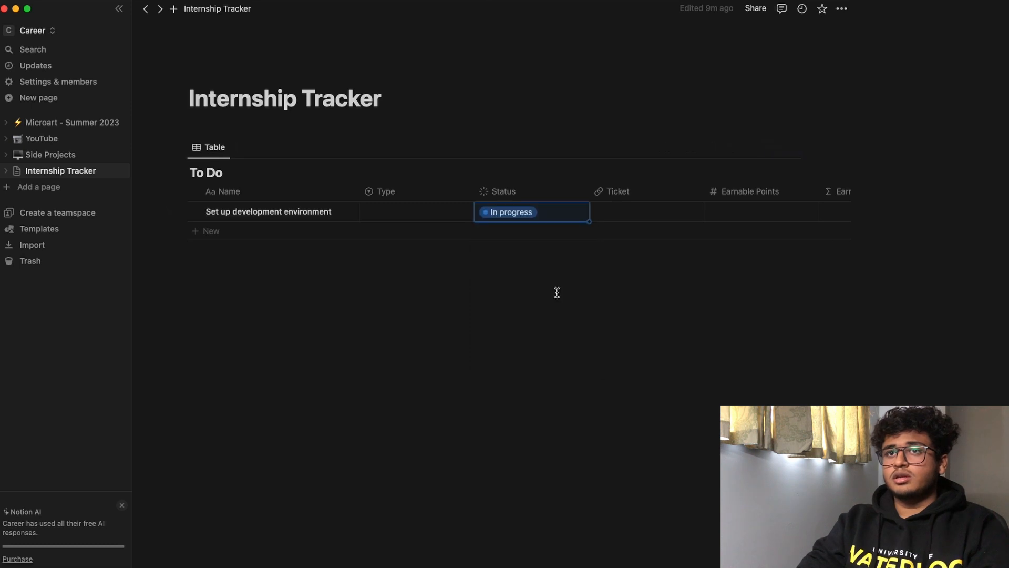
left_click(403, 214)
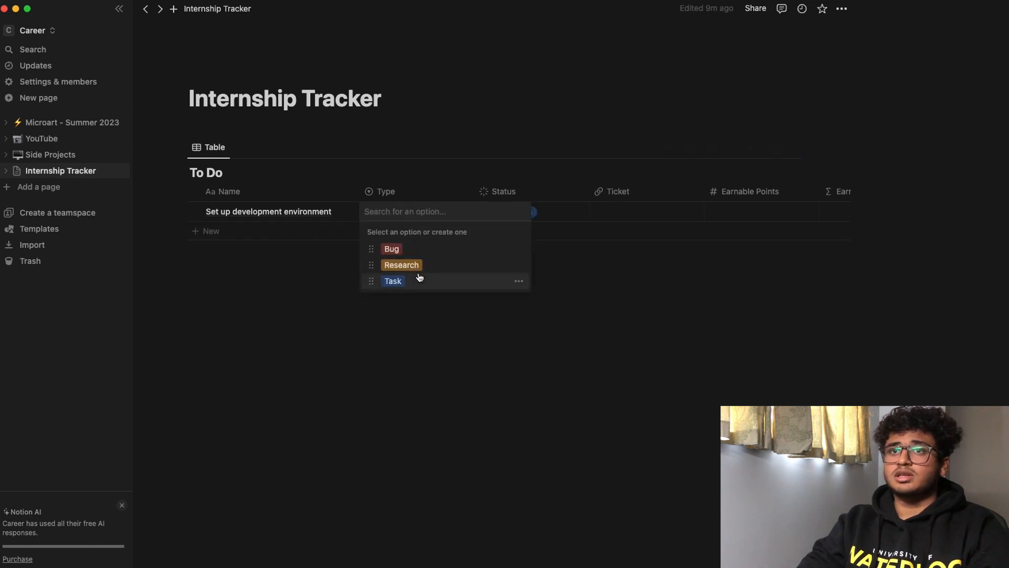
left_click(415, 280)
Step: Set the Earnable Points of the Set up development environment row to 5
scroll(588, 219, "right", 3)
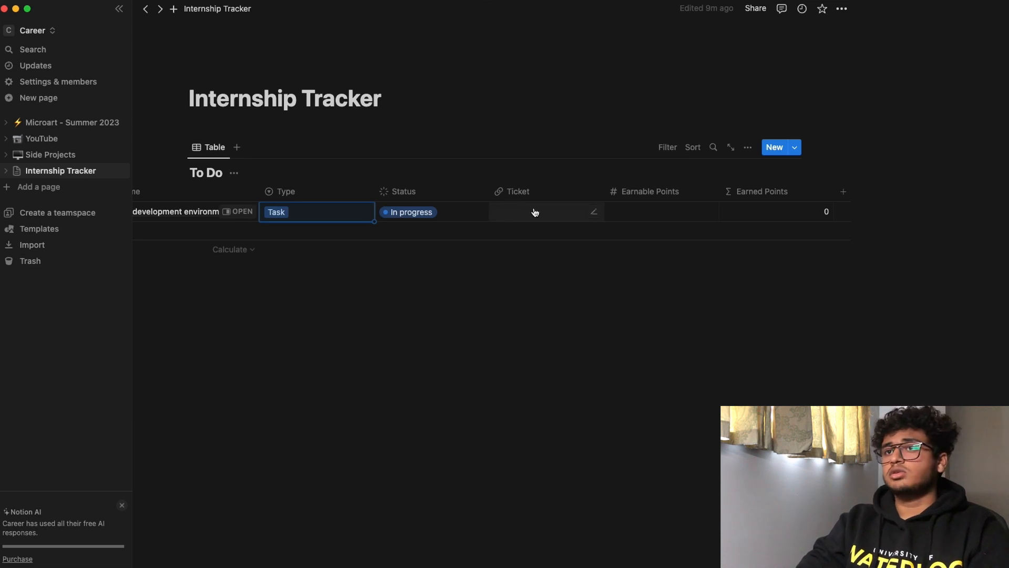
scroll(583, 213, "right", 2)
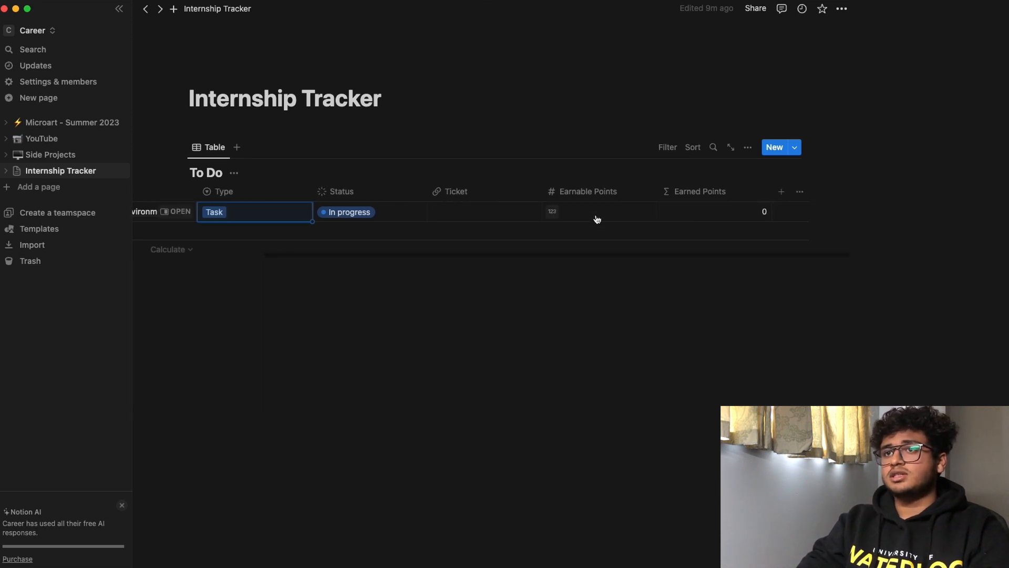
left_click(597, 216)
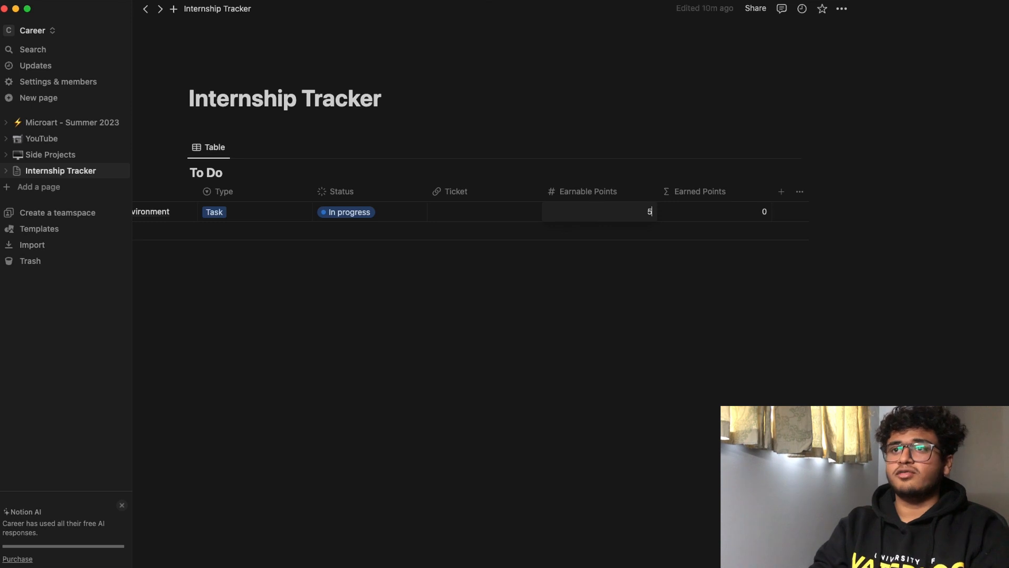
type("5")
key("Return")
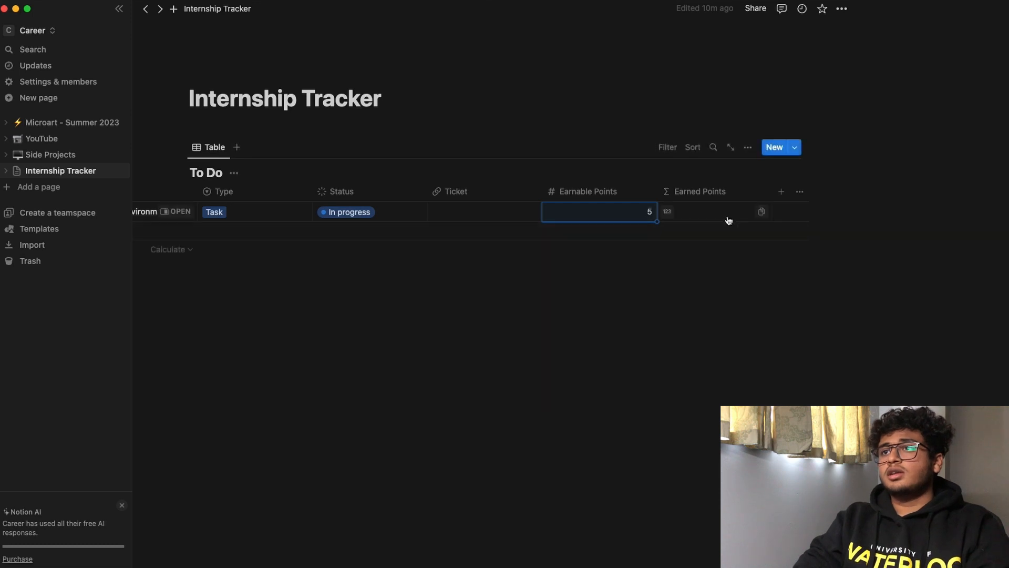
Step: Change the Status of the Set up development environment row to Completed
left_click(715, 449)
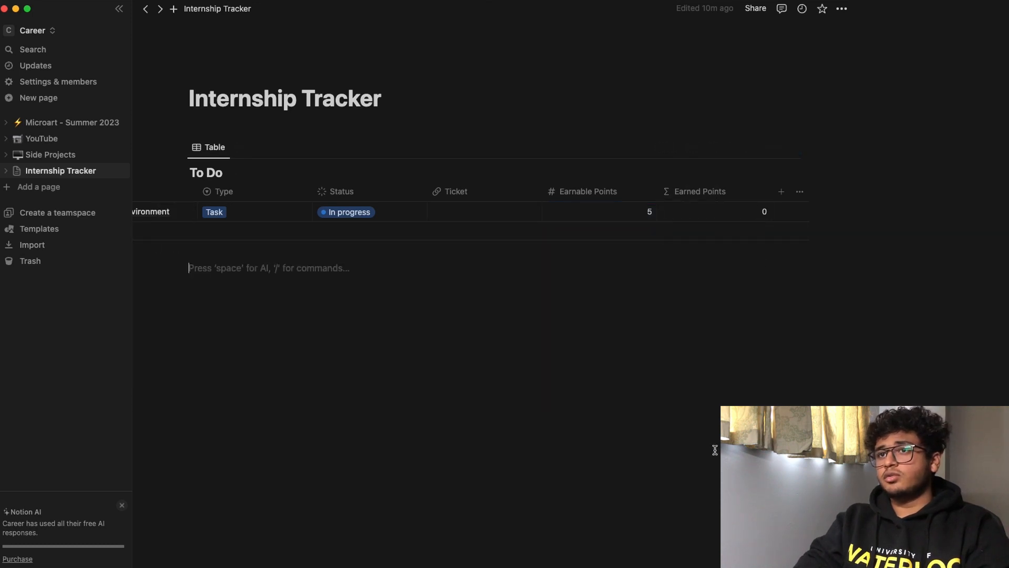
left_click(360, 224)
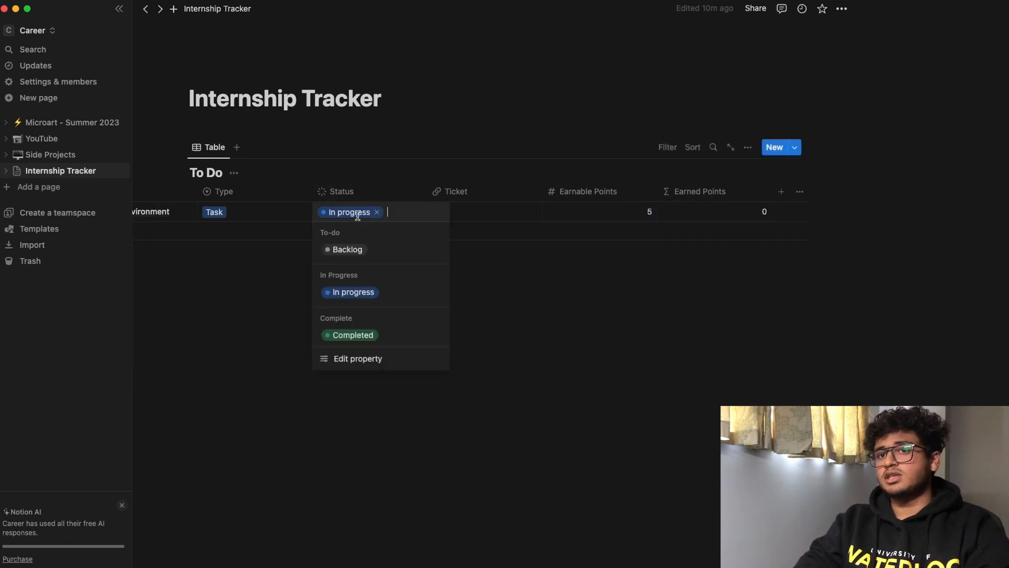
left_click(399, 336)
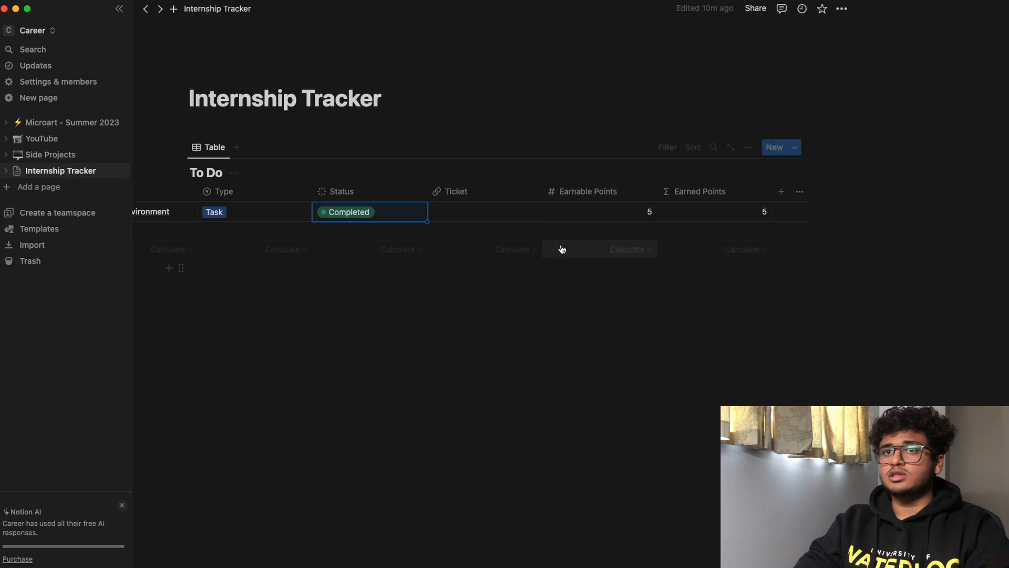
Step: Add a Sum calculation beneath both the Earnable Points and Earned Points columns
scroll(561, 251, "left", 3)
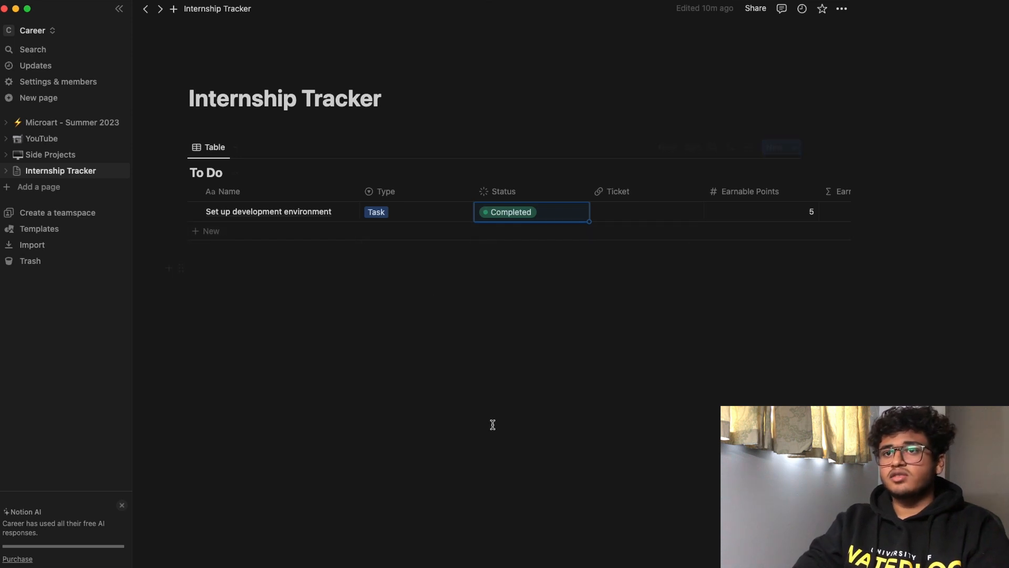
scroll(555, 254, "right", 3)
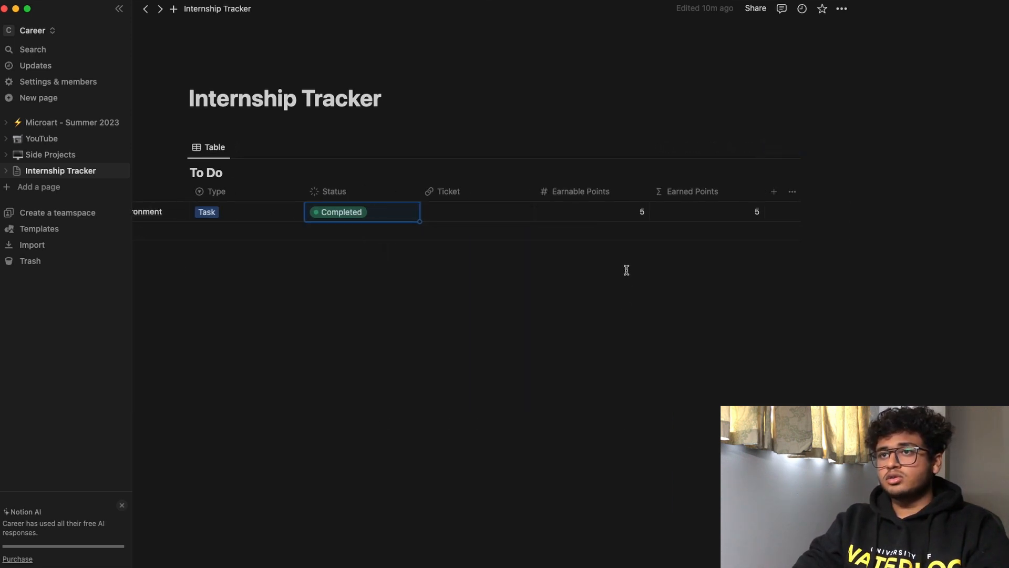
left_click(630, 254)
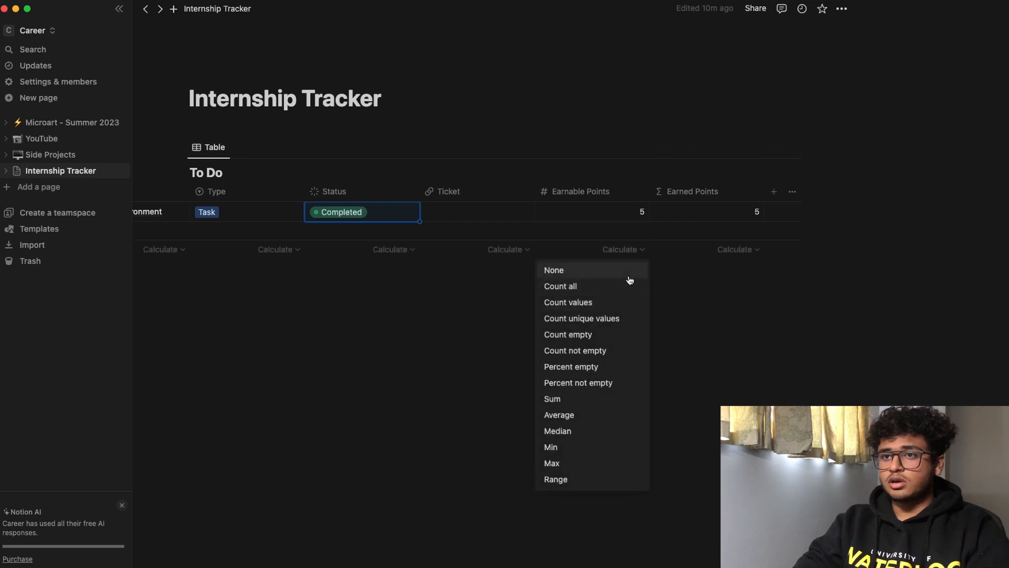
left_click(554, 393)
left_click(734, 249)
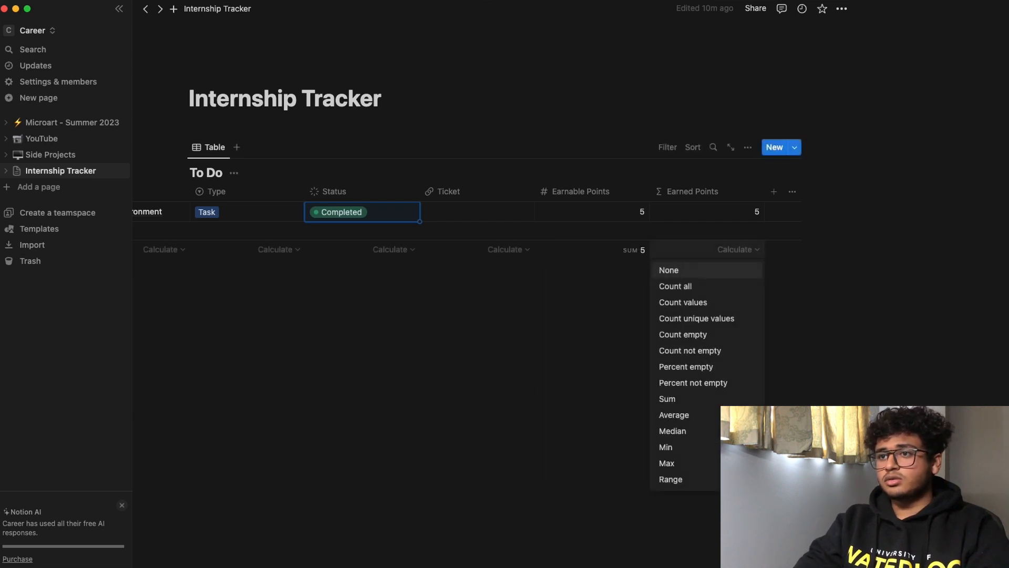
left_click(670, 393)
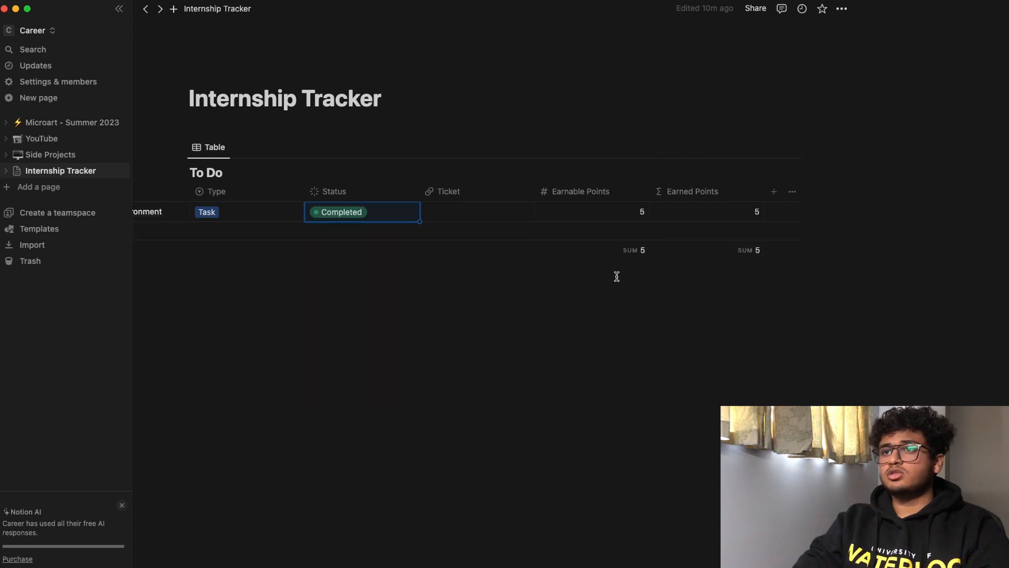
Step: Add a Completed 3-point Task named Make your first PR and an In progress Task named Make a new app
scroll(441, 216, "left", 5)
left_click(285, 231)
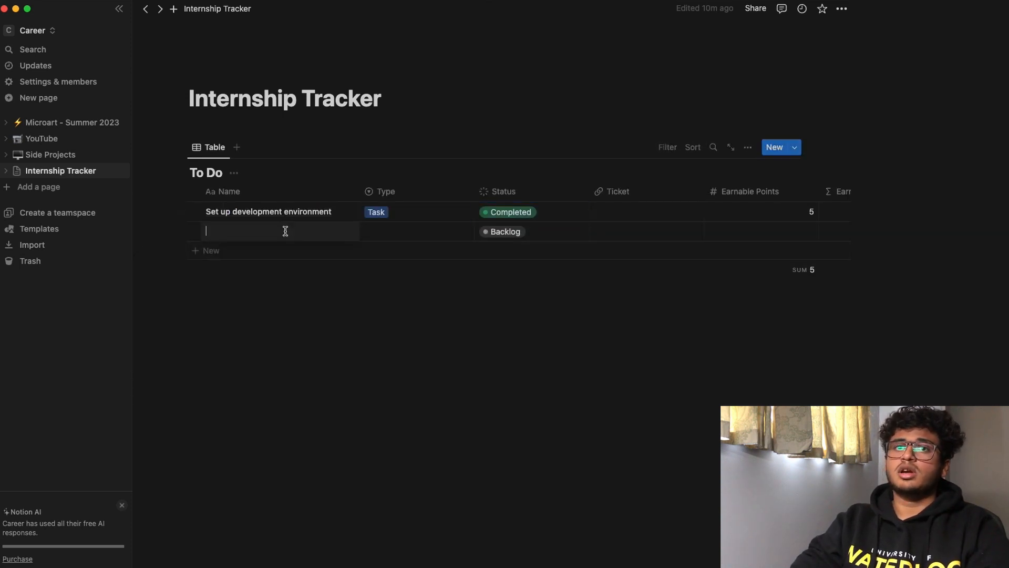
type("Make a new app")
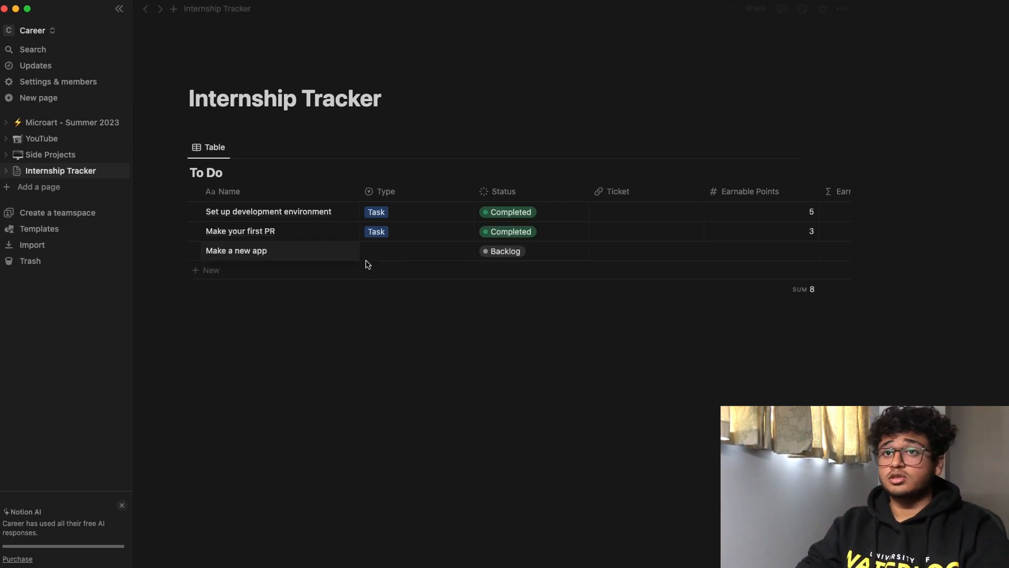
left_click(394, 254)
left_click(408, 323)
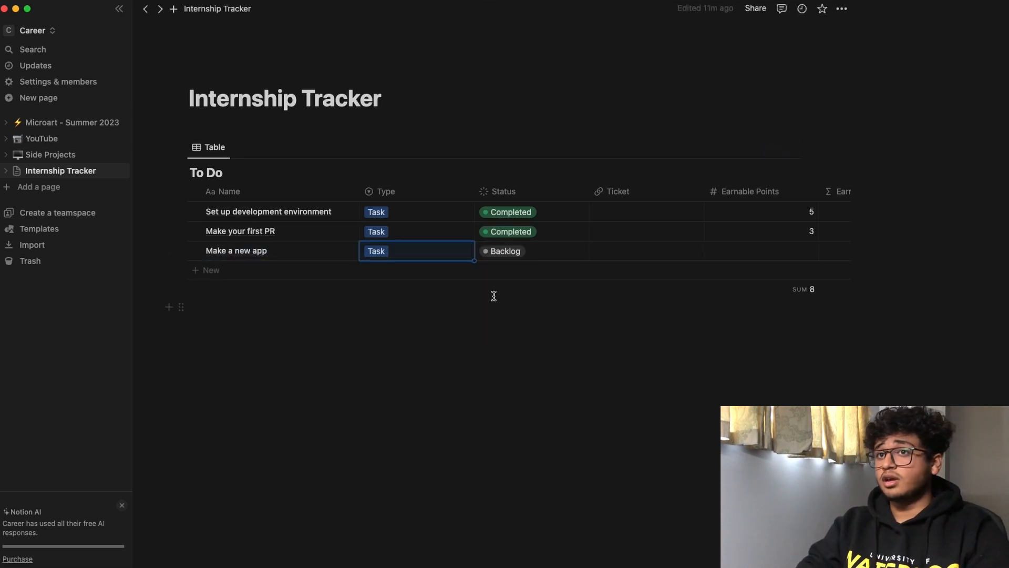
left_click(535, 252)
left_click(563, 332)
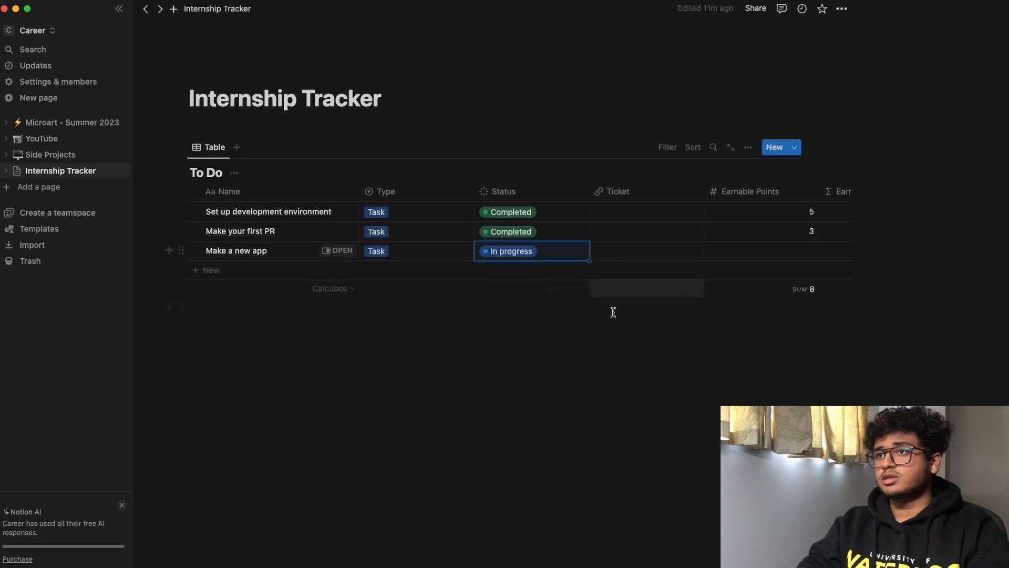
Step: Set the Earnable Points of the Make a new app row to 30
scroll(633, 244, "right", 5)
left_click(637, 256)
type("30")
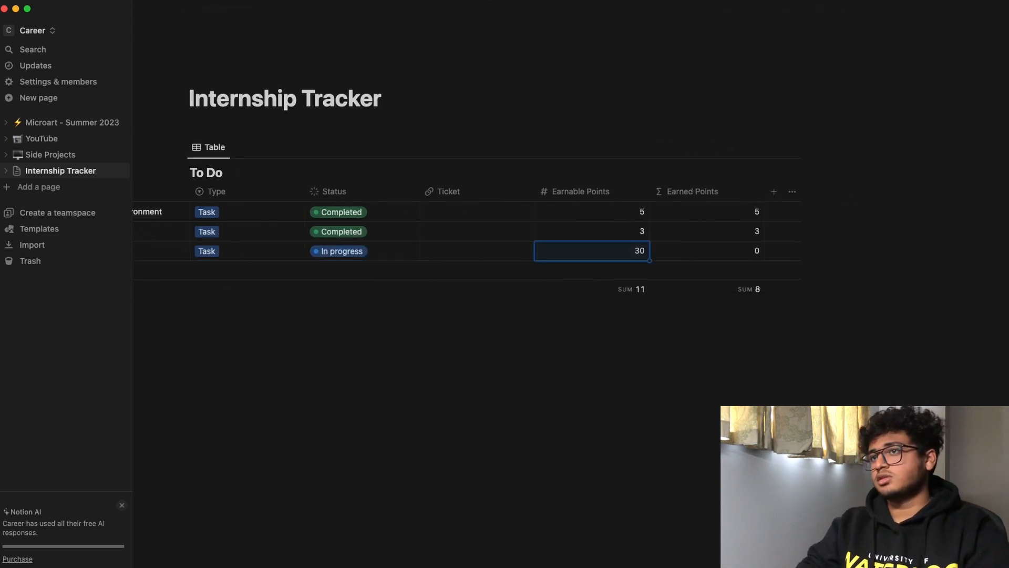
key("Return")
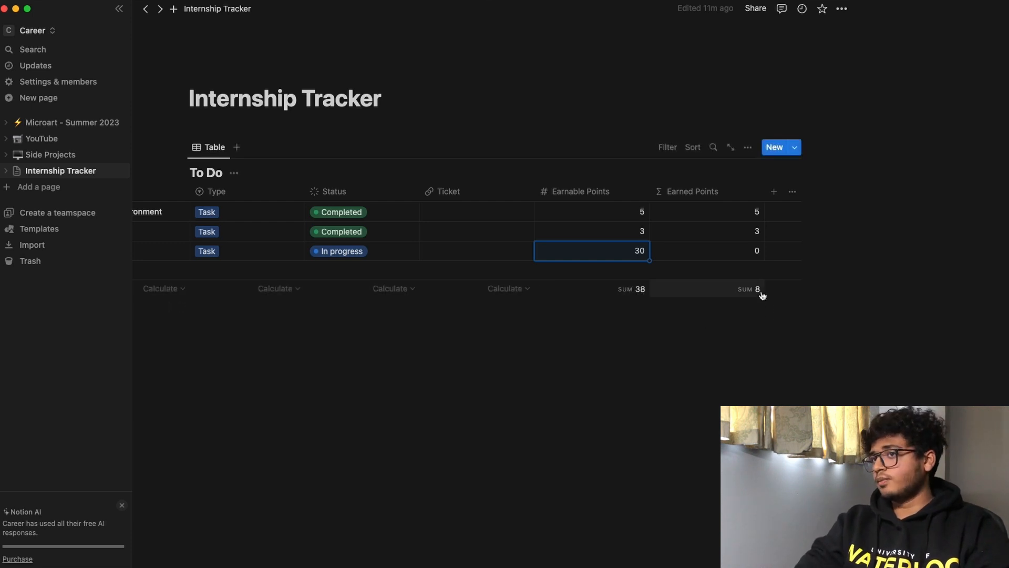
scroll(683, 241, "left", 5)
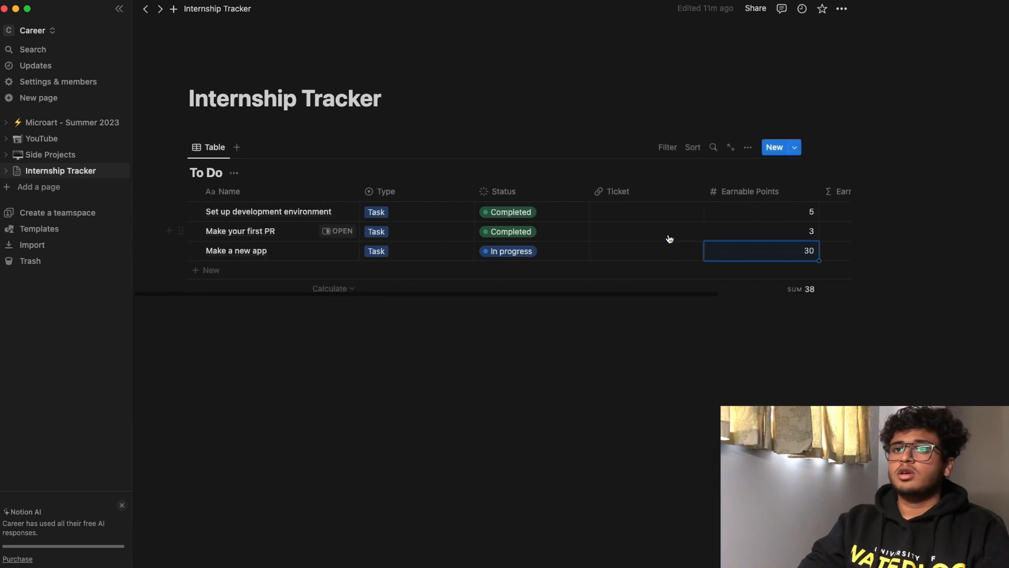
scroll(676, 237, "right", 5)
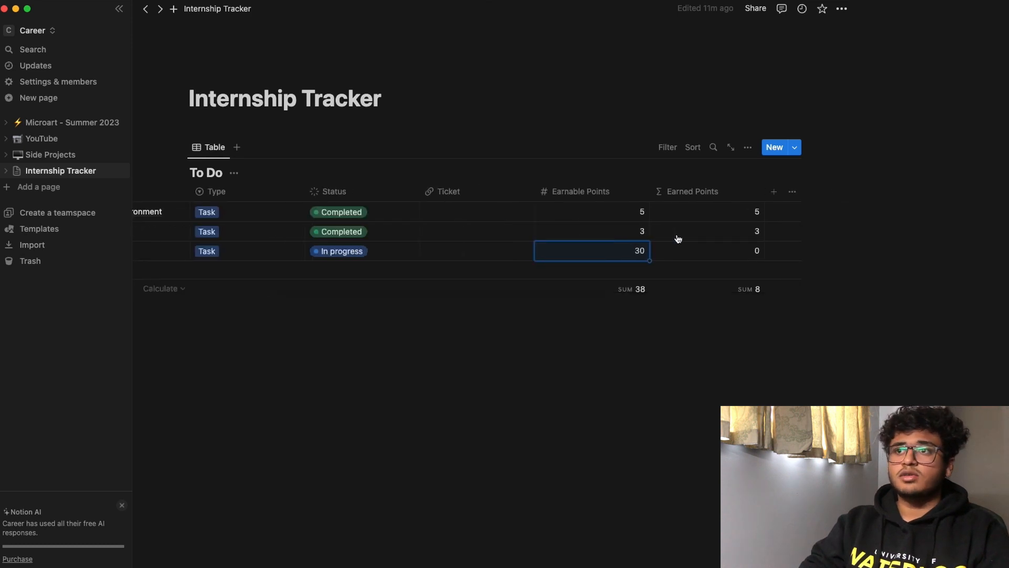
scroll(678, 239, "left", 5)
scroll(678, 239, "right", 5)
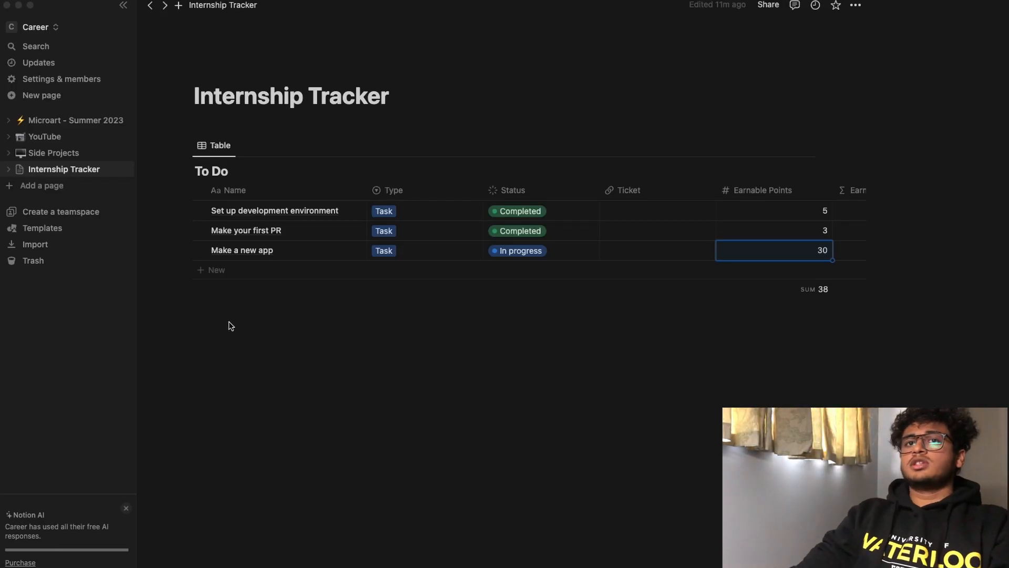
Step: Move the Earnable Points column between Status and Ticket, and narrow it to about half its width
scroll(299, 234, "right", 5)
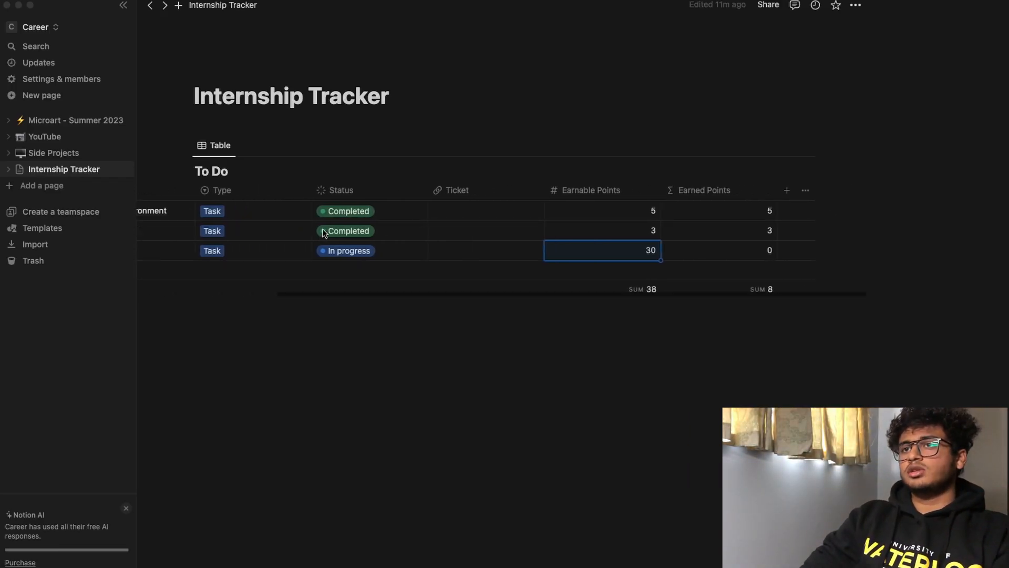
left_click_drag(641, 191, 473, 190)
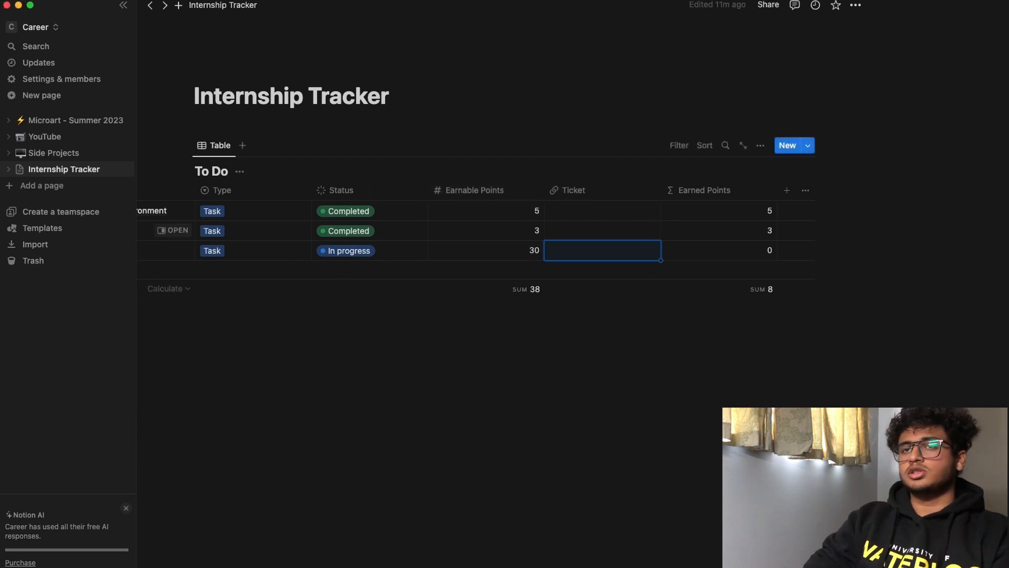
scroll(652, 210, "left", 5)
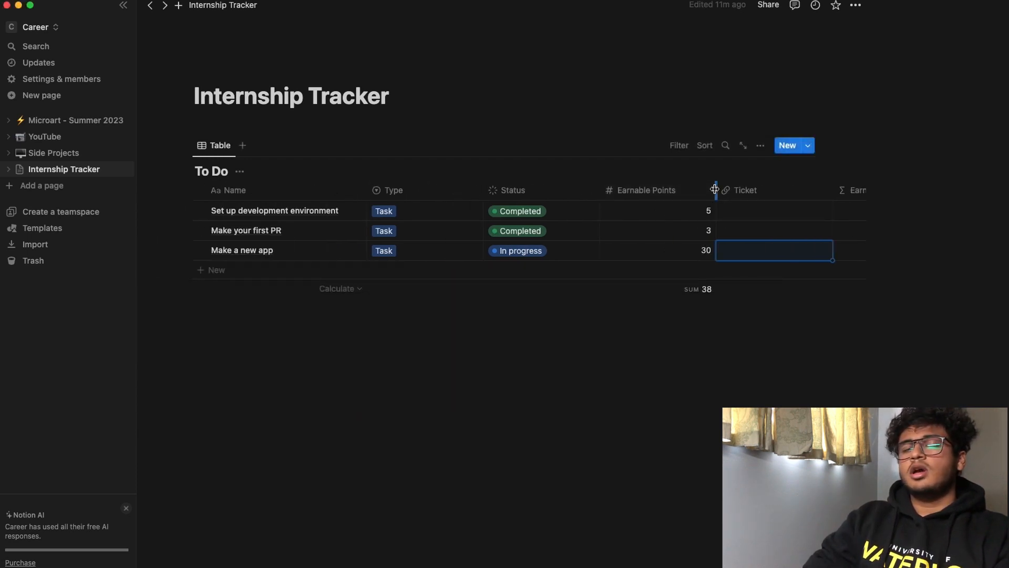
left_click_drag(714, 189, 657, 190)
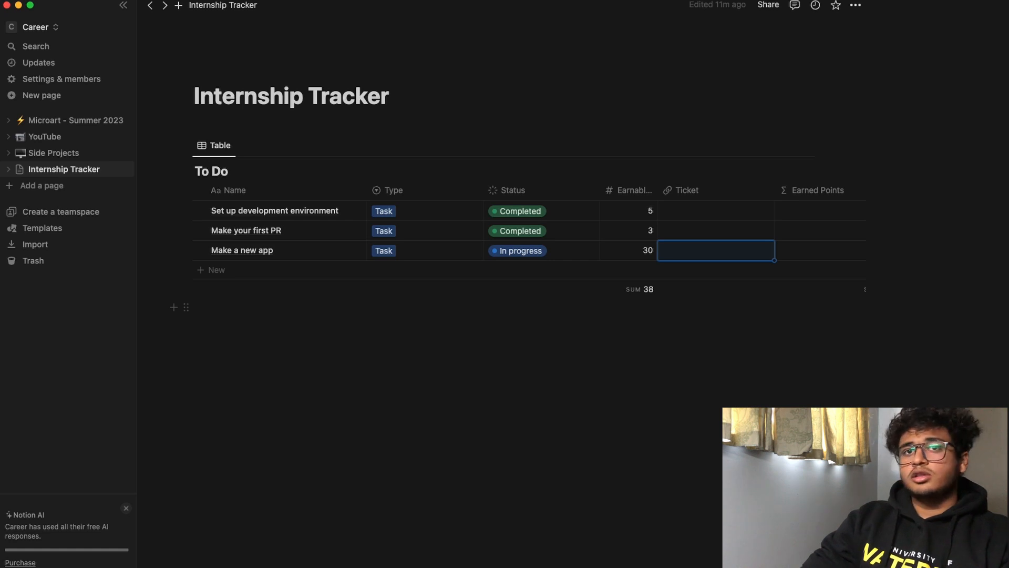
left_click(392, 388)
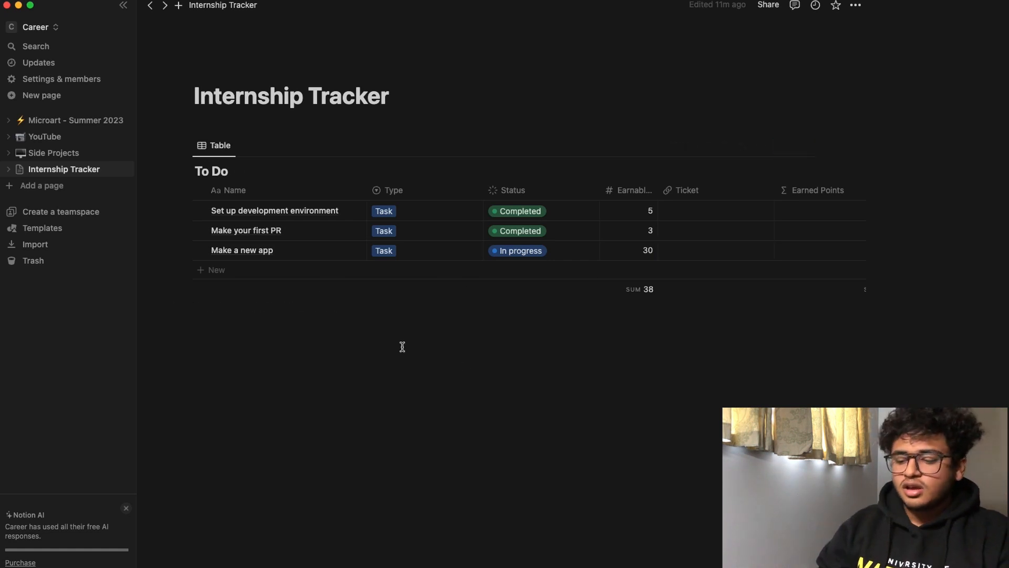
Step: Insert a gallery view with a new database named Milestones below the To Do table
key("Return")
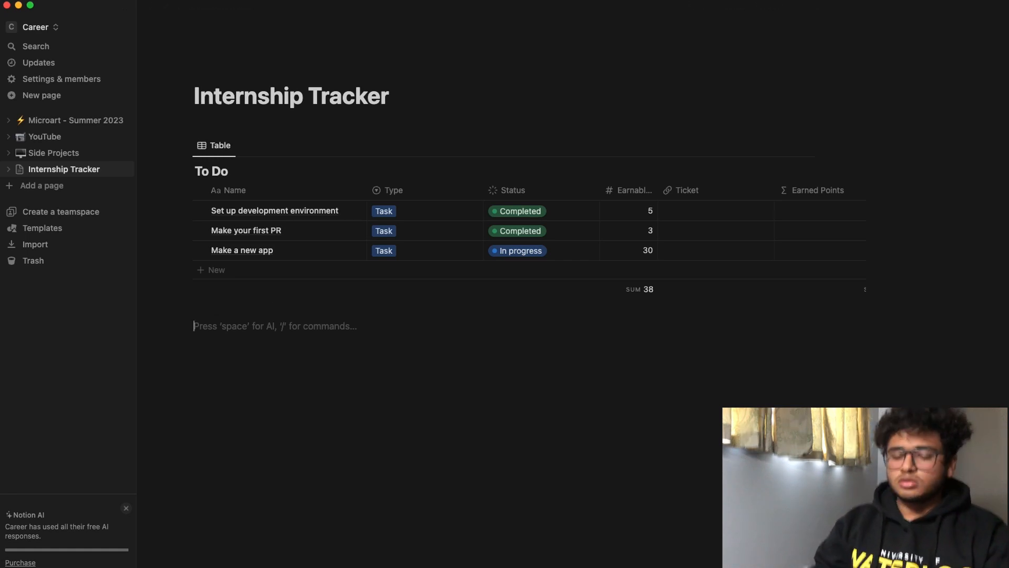
type("/")
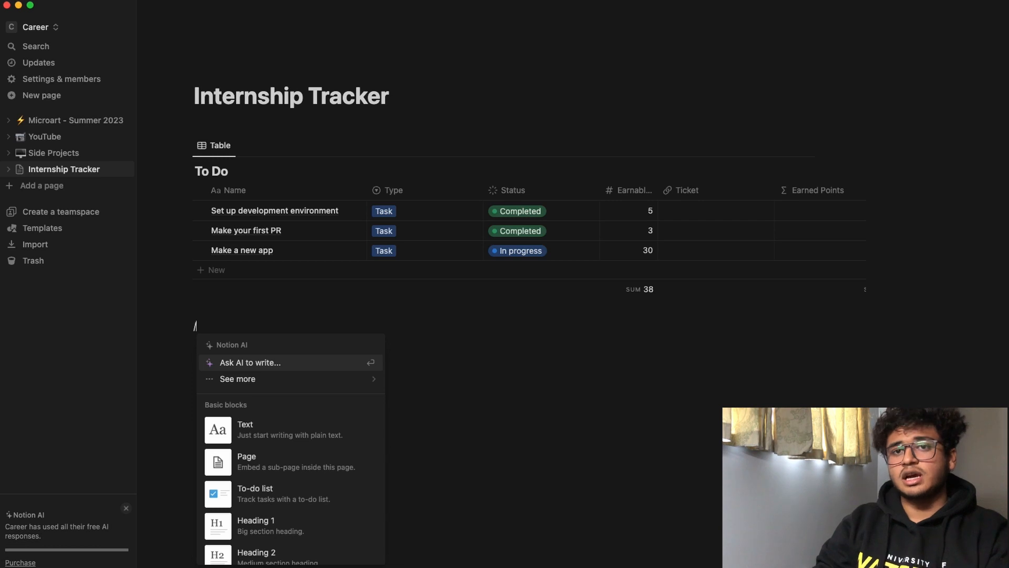
type("gall")
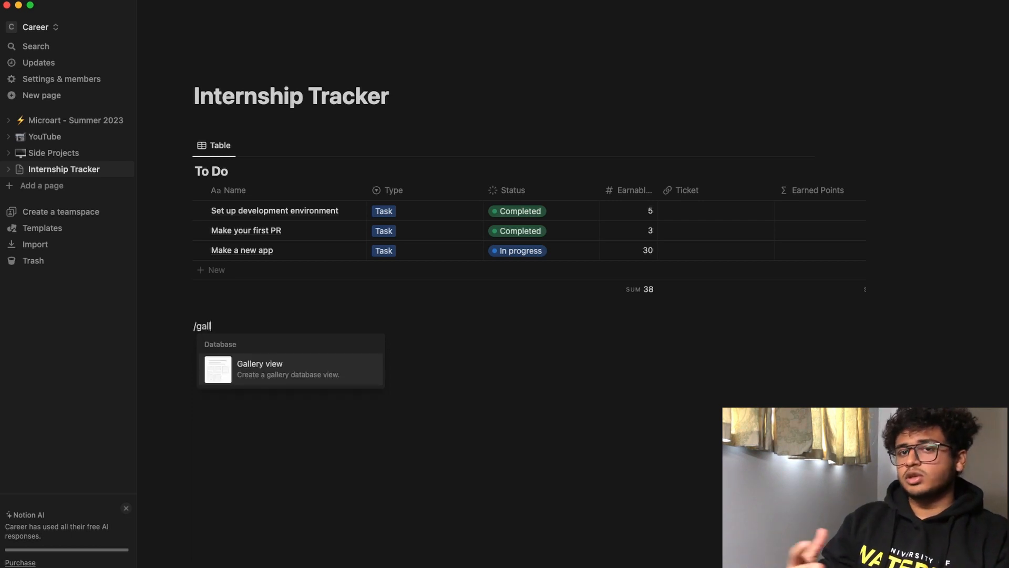
key("Return")
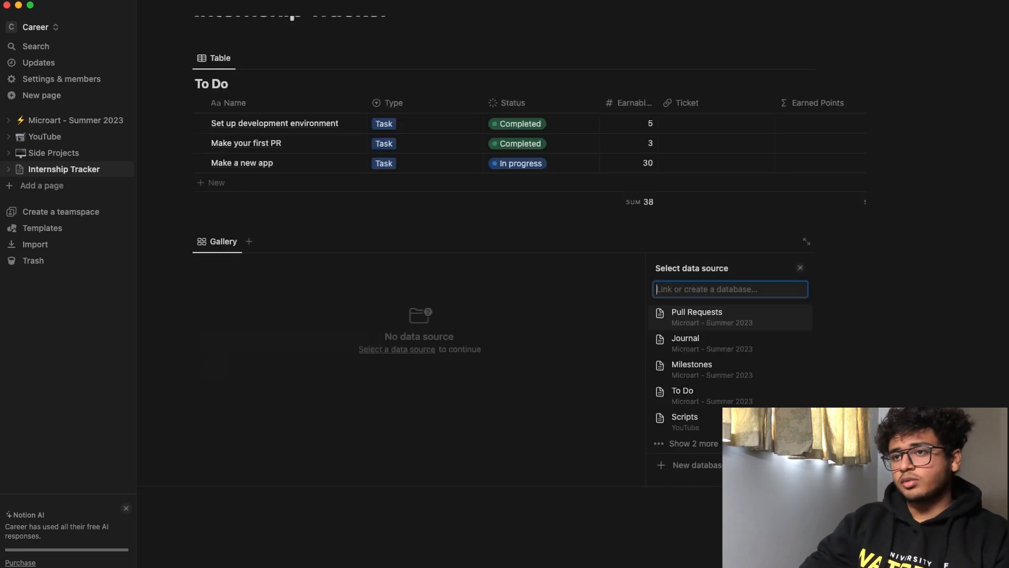
left_click(699, 464)
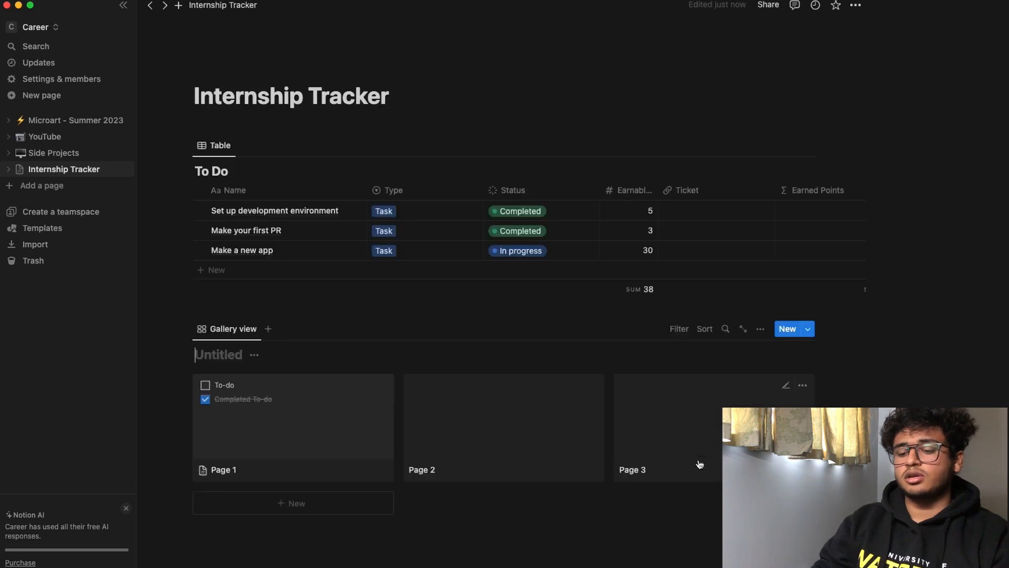
type("Milestones")
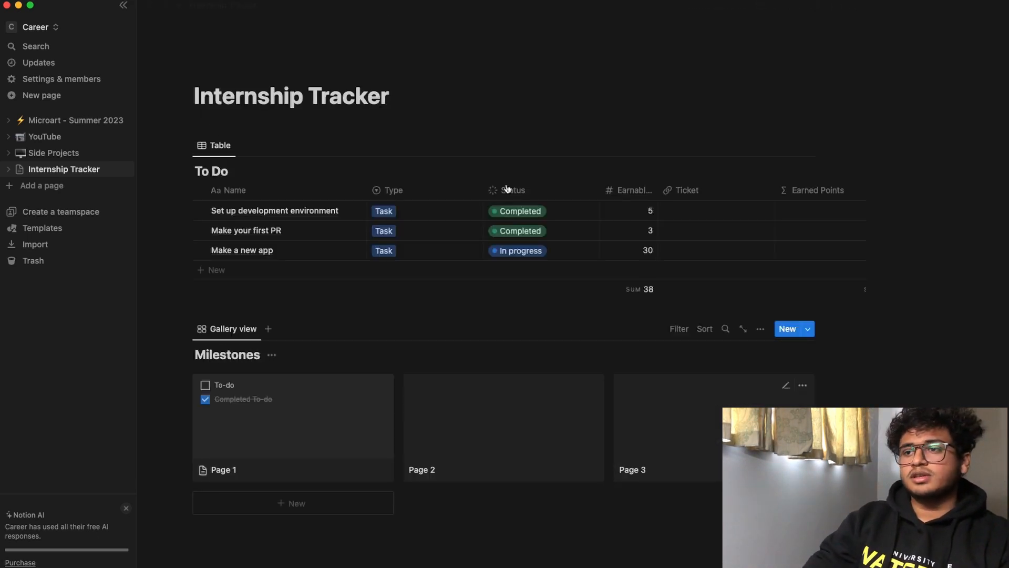
Step: Delete the three default cards, Page 1, Page 2 and Page 3, from the Milestones gallery
left_click_drag(841, 458, 297, 434)
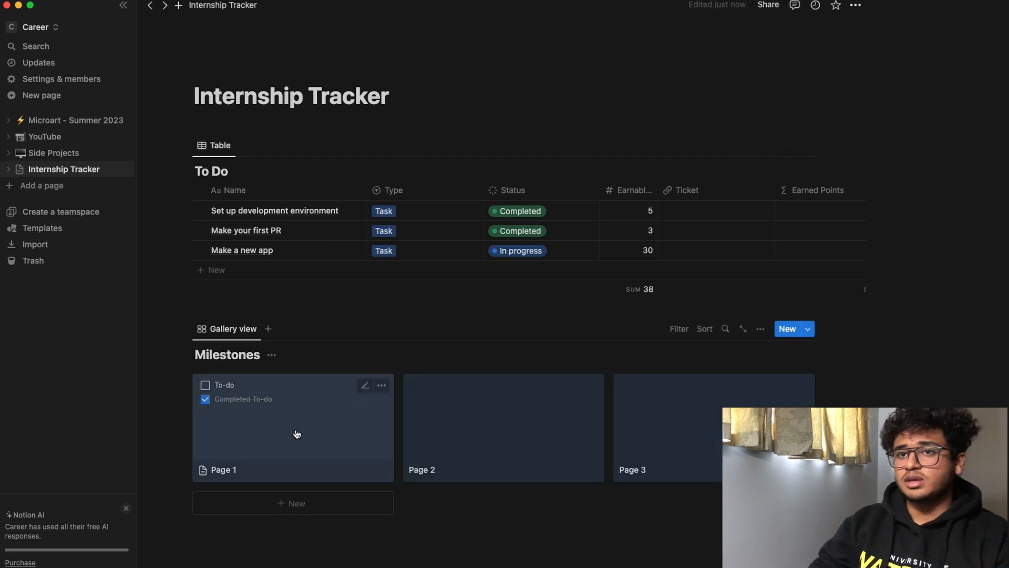
right_click(525, 422)
left_click(609, 305)
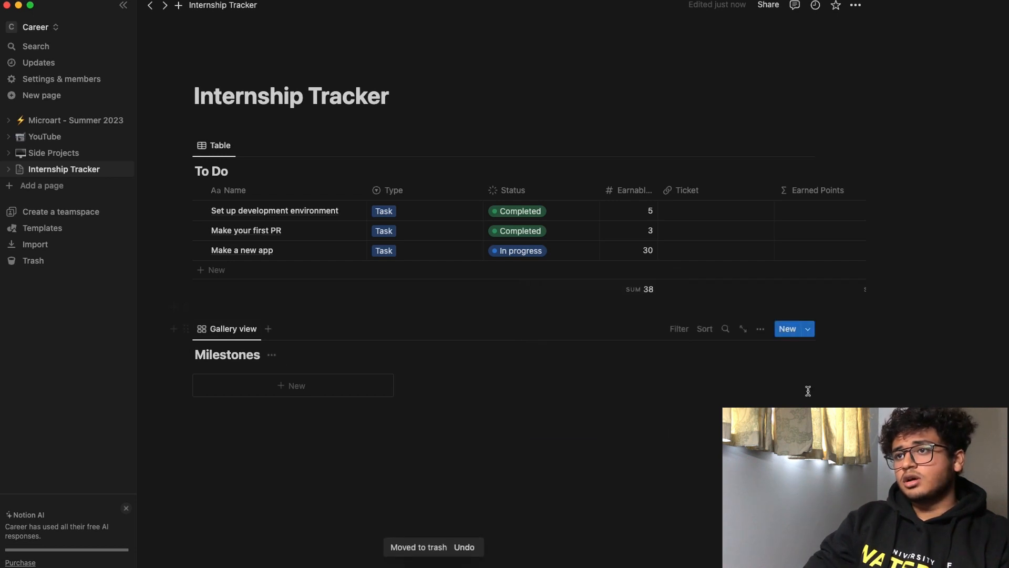
left_click(804, 330)
left_click(438, 448)
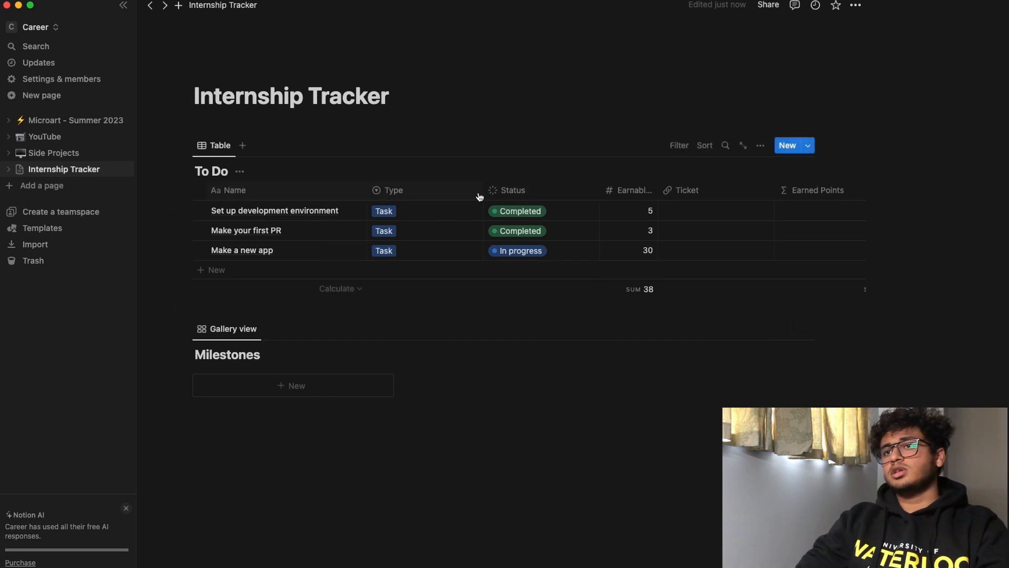
scroll(722, 195, "right", 4)
scroll(392, 190, "left", 4)
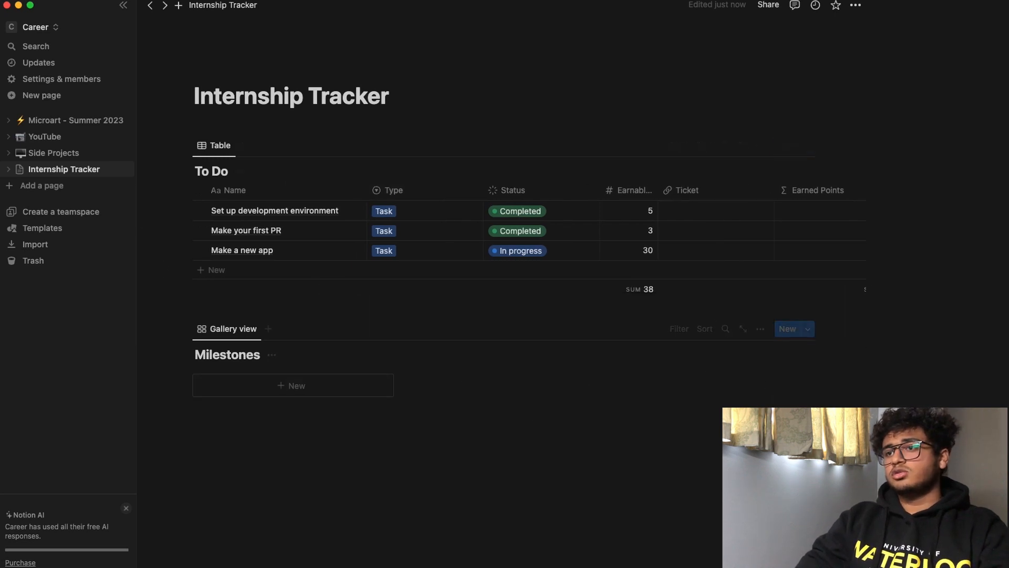
left_click(808, 330)
left_click(796, 403)
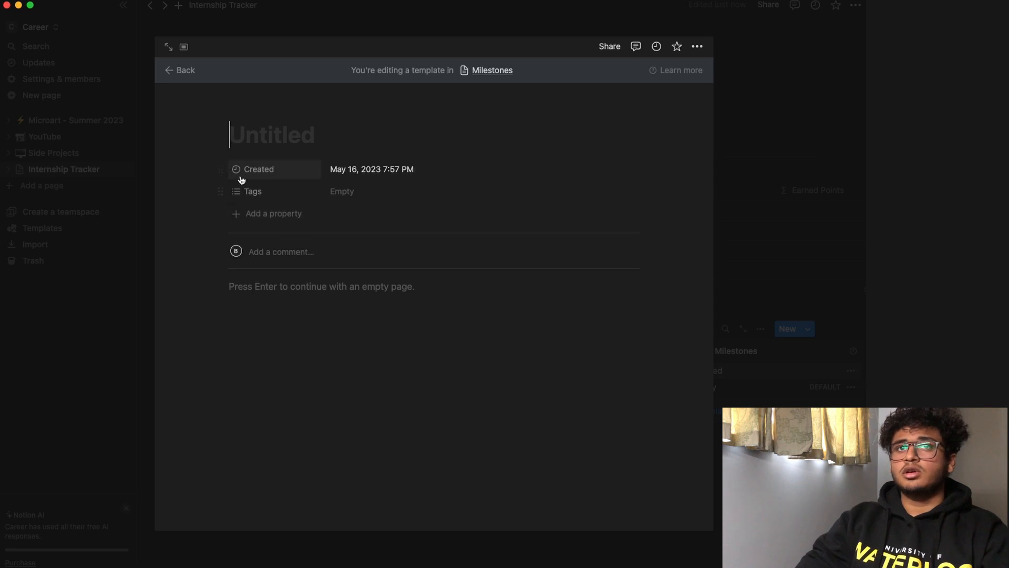
left_click(168, 72)
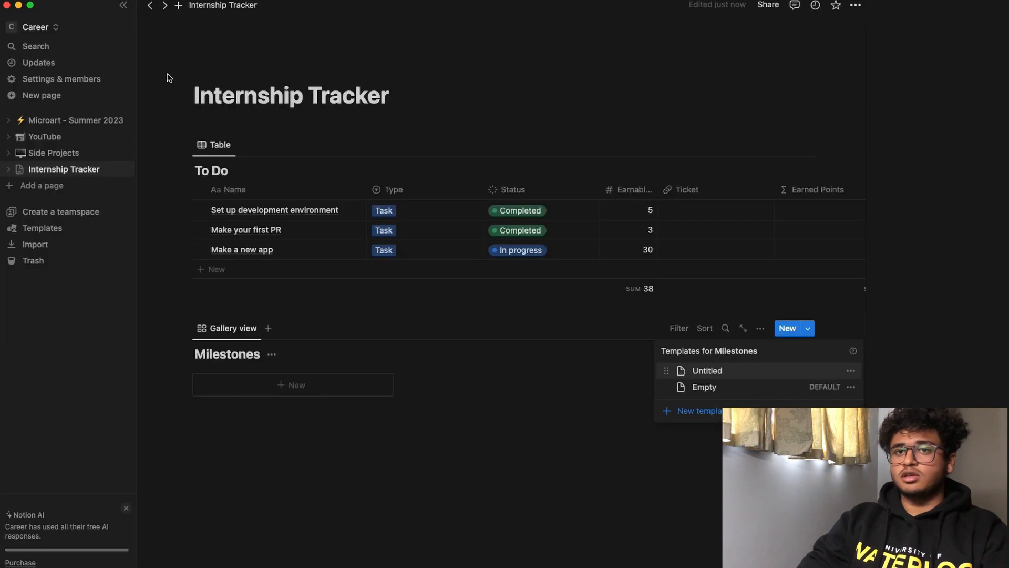
left_click(306, 389)
left_click(315, 394)
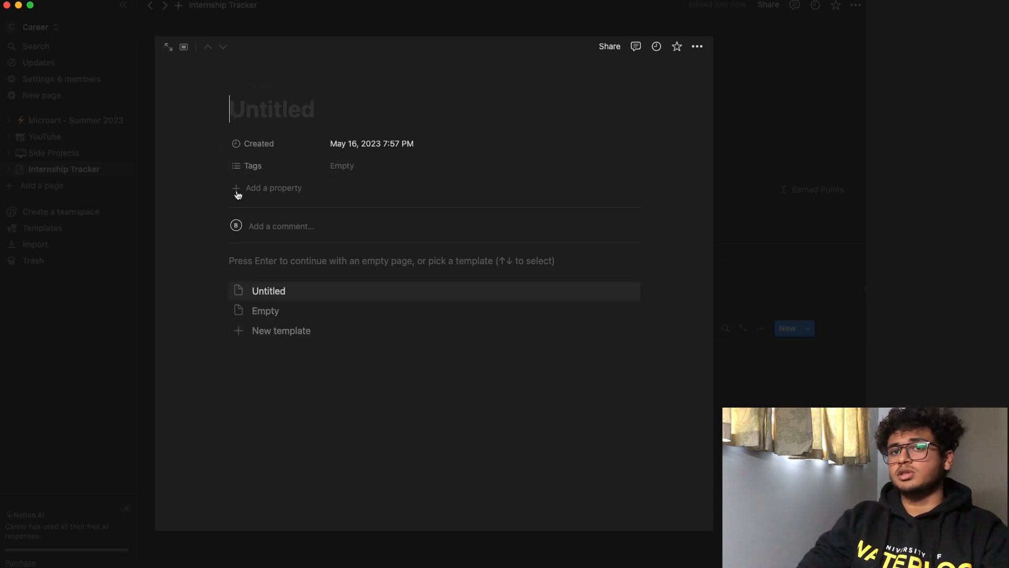
key("Escape")
right_click(299, 421)
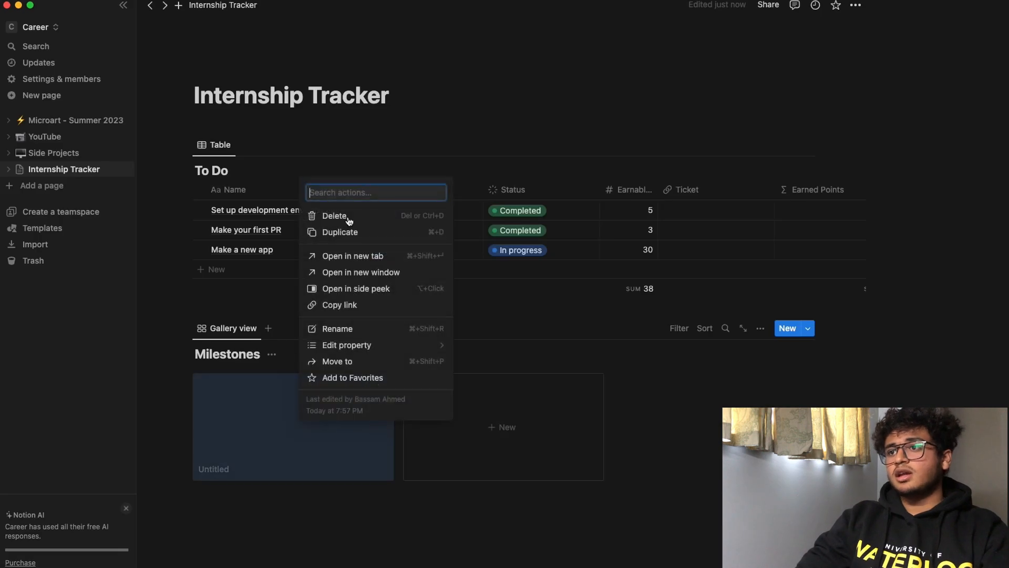
left_click(320, 216)
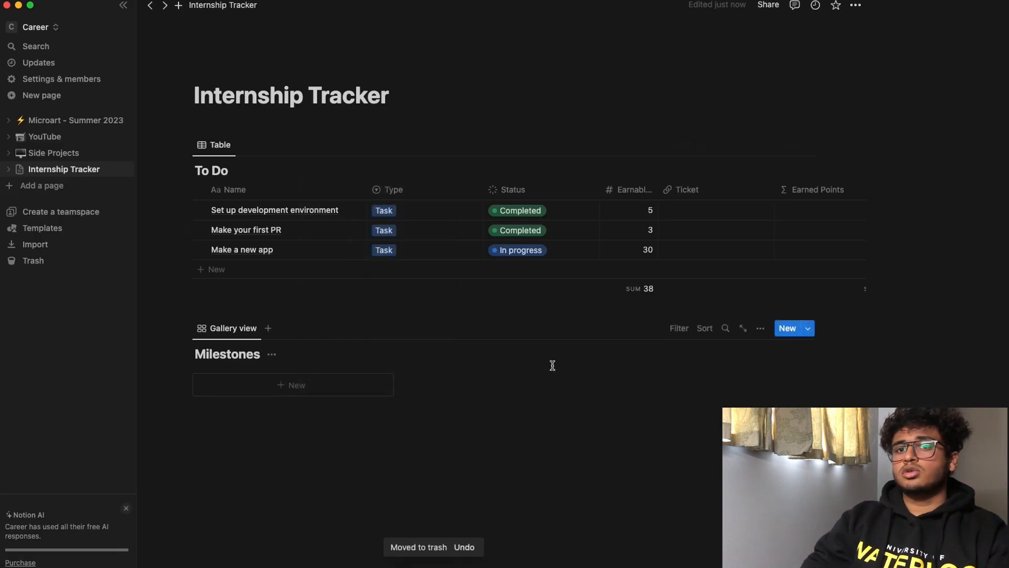
left_click(281, 388)
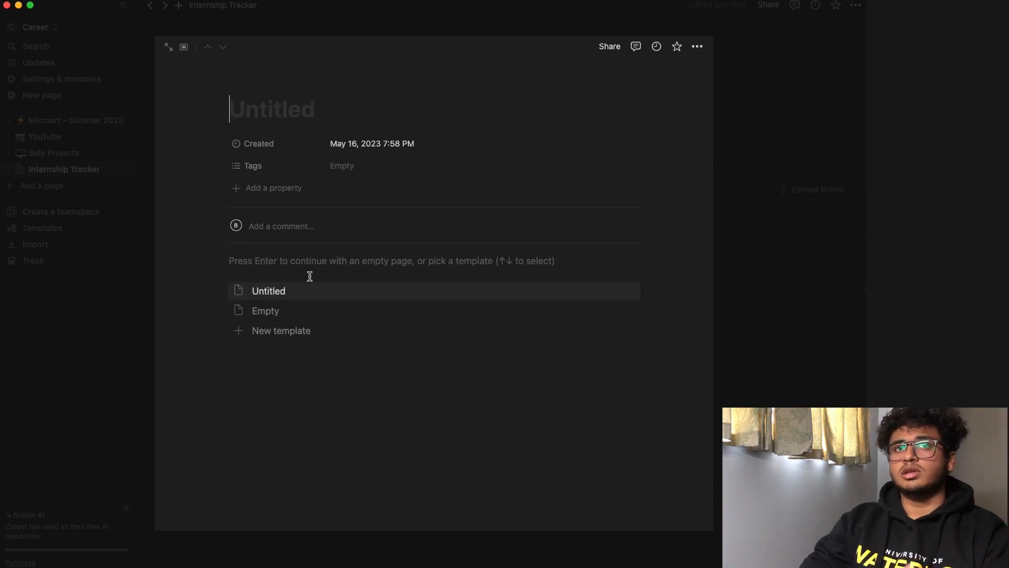
left_click(756, 335)
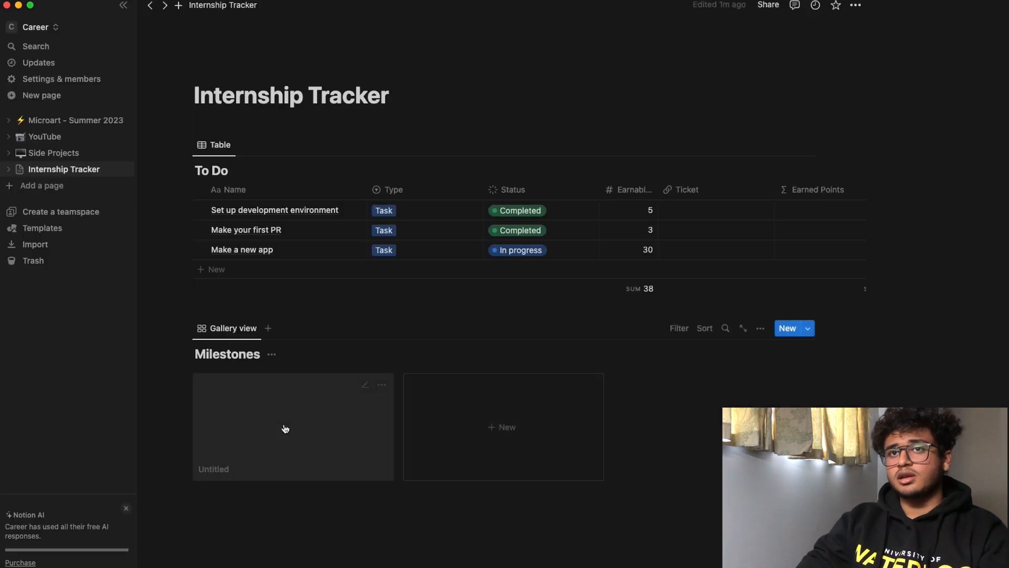
right_click(284, 426)
left_click(310, 218)
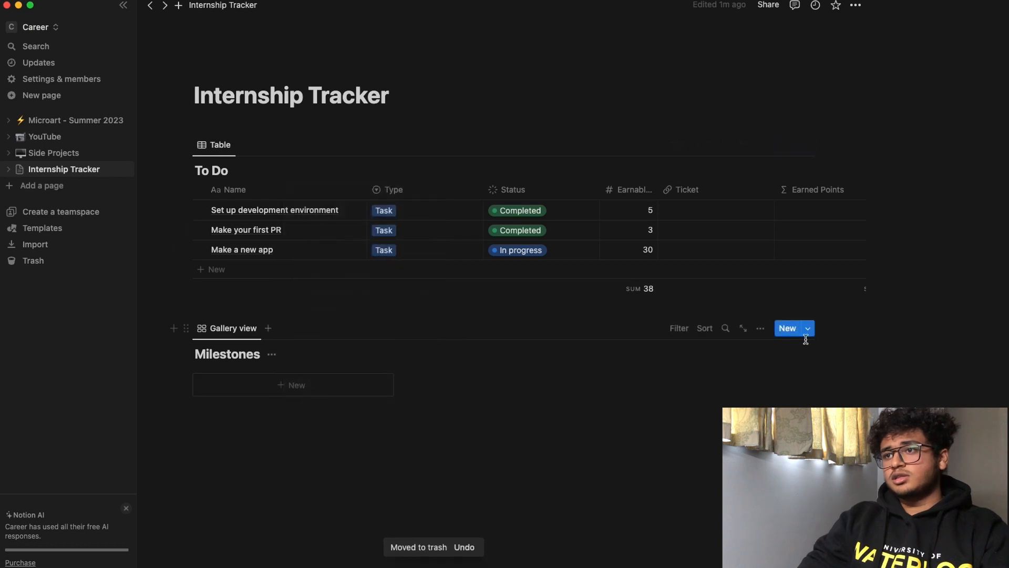
left_click(807, 329)
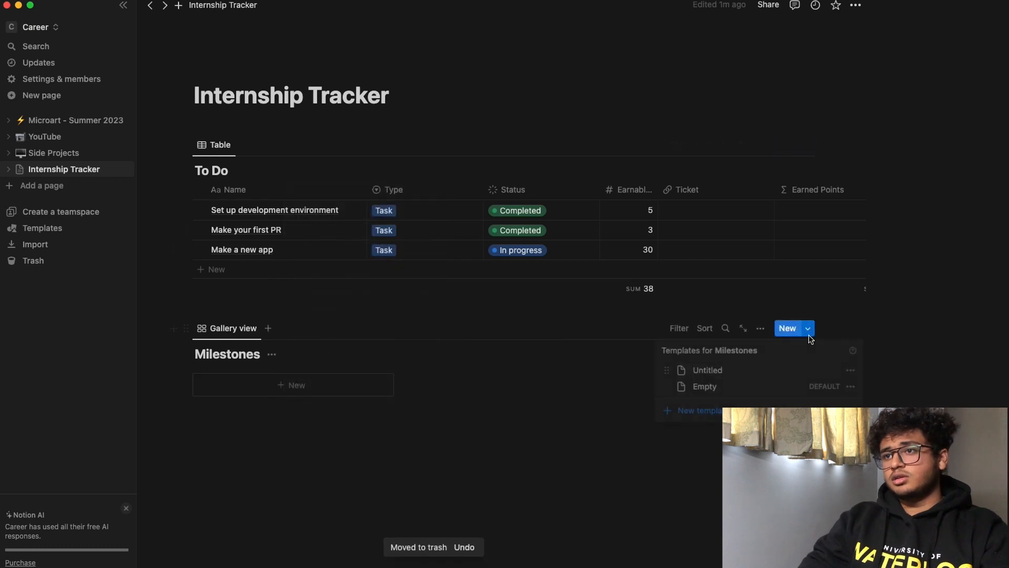
left_click(851, 370)
left_click(737, 402)
left_click(457, 294)
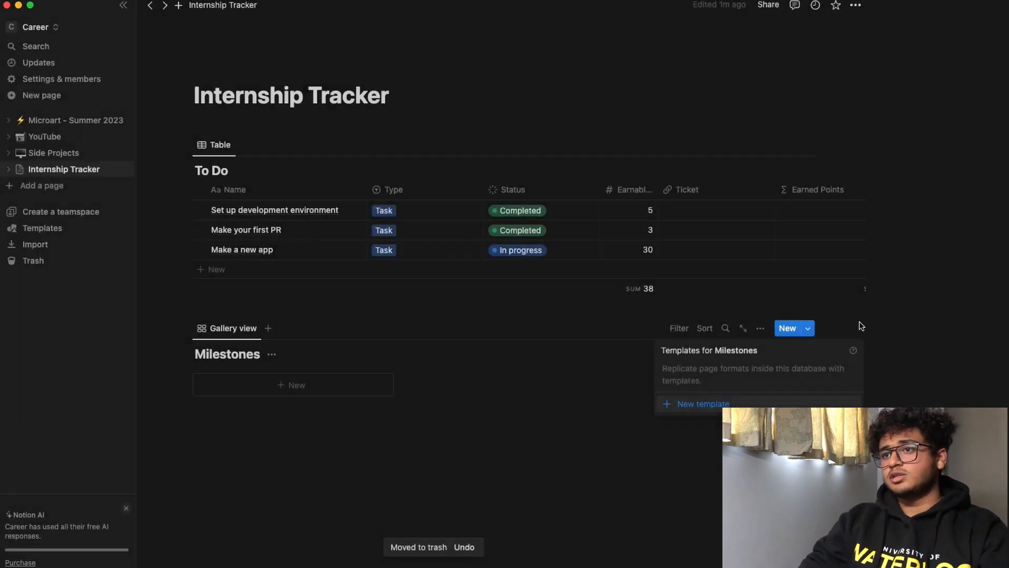
Step: Create a new template for the Milestones database titled Standup, with an empty page body
left_click(764, 403)
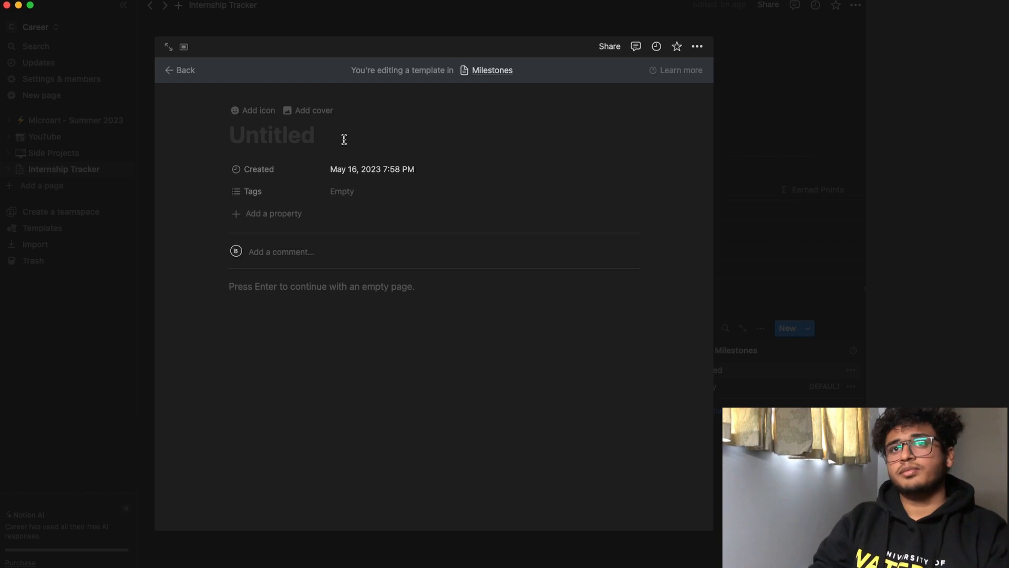
type("Standup")
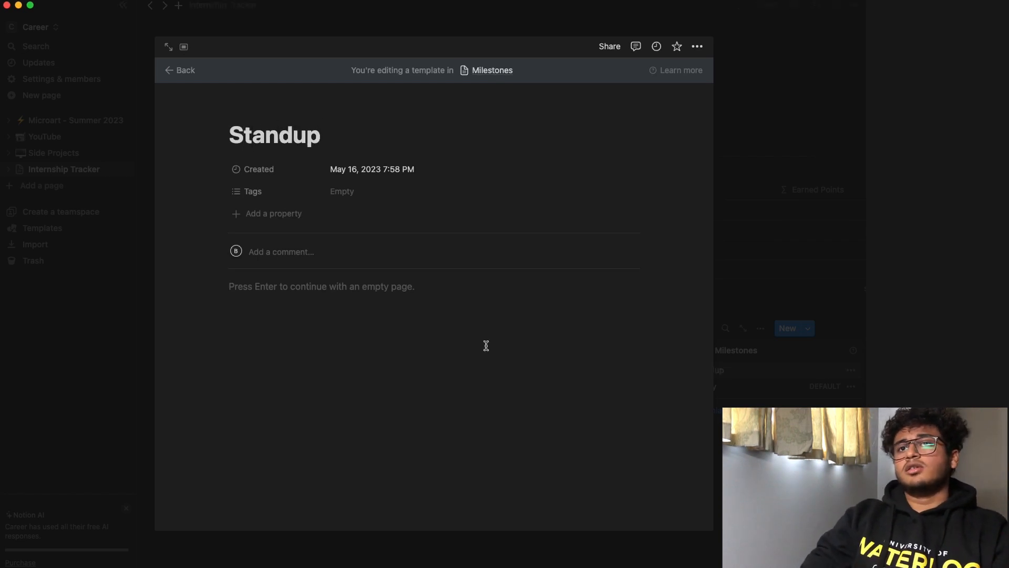
key("Return")
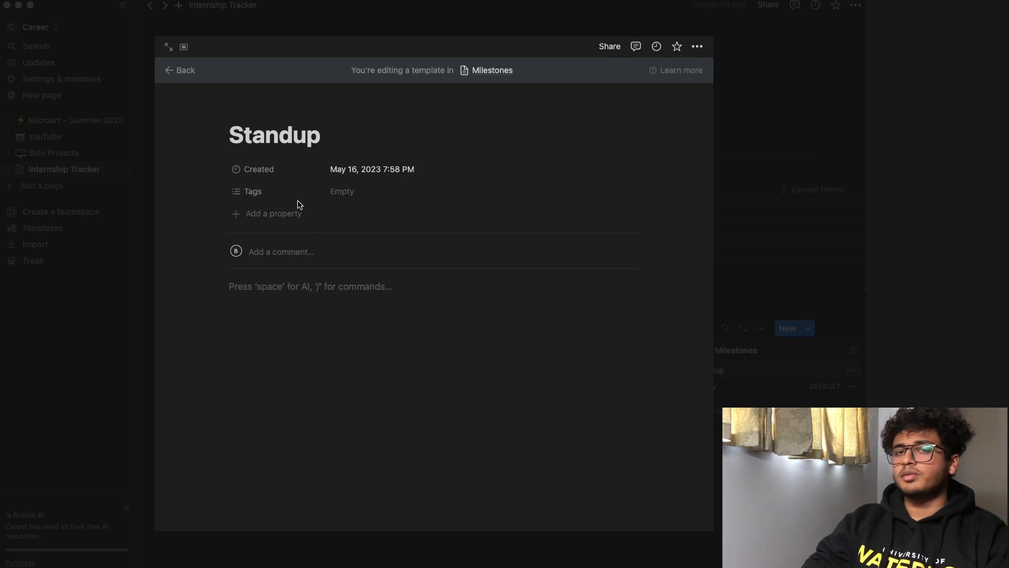
Step: Delete the Tags property from the Milestones database
left_click(270, 194)
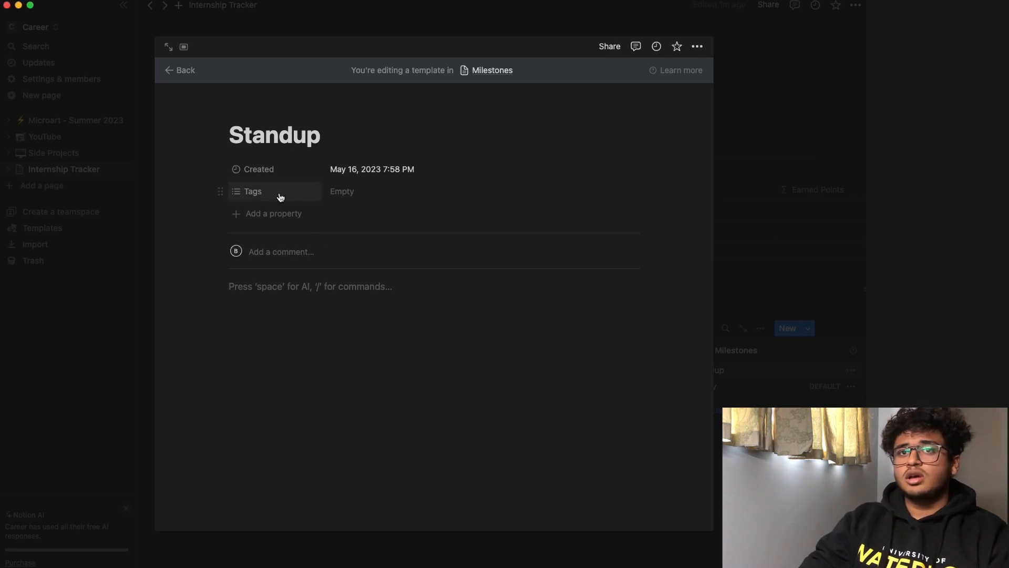
left_click(257, 195)
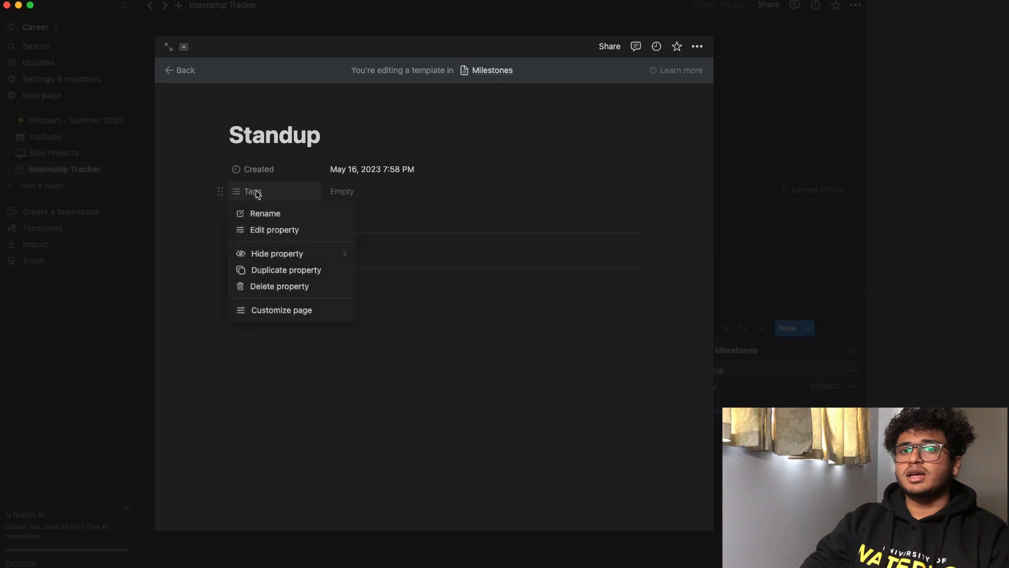
left_click(291, 287)
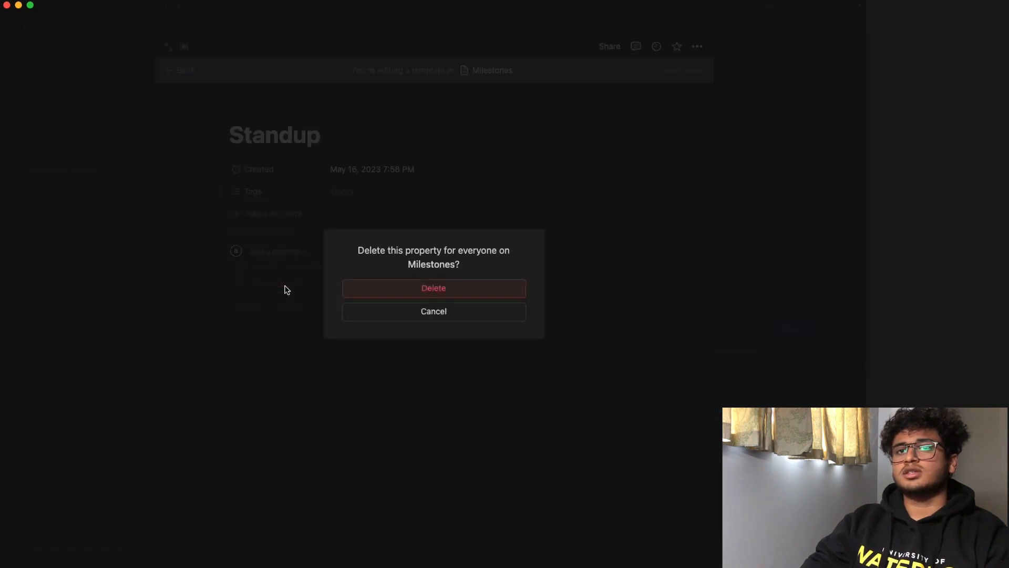
left_click(478, 290)
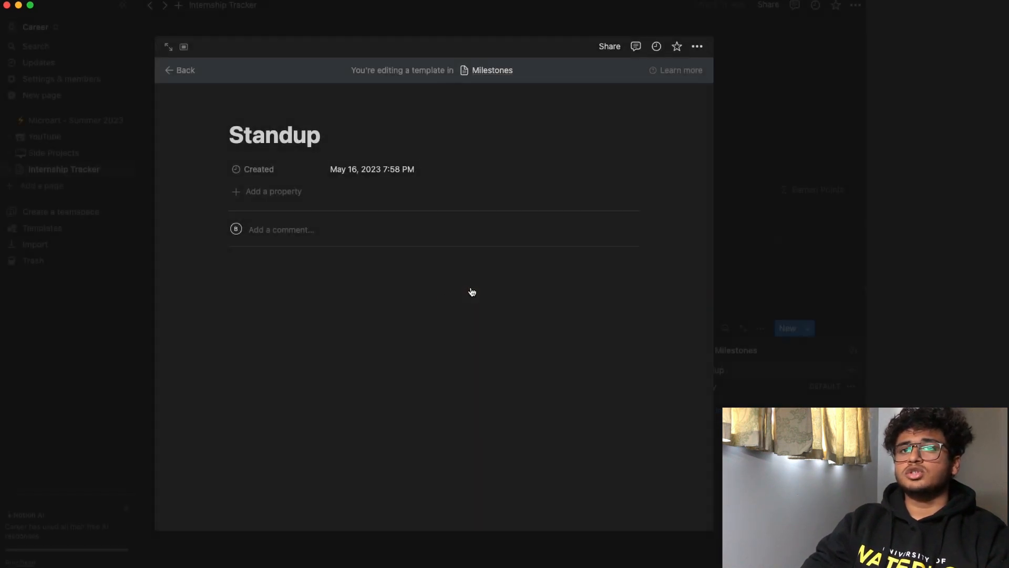
Step: Add a Select property named Importance to the Standup template
left_click(251, 194)
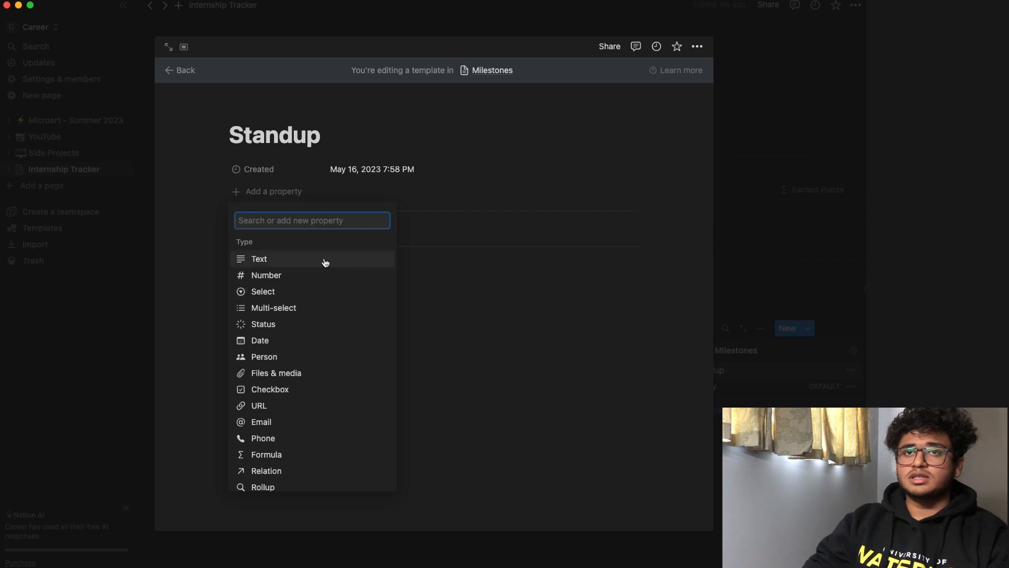
left_click(321, 293)
type("Im")
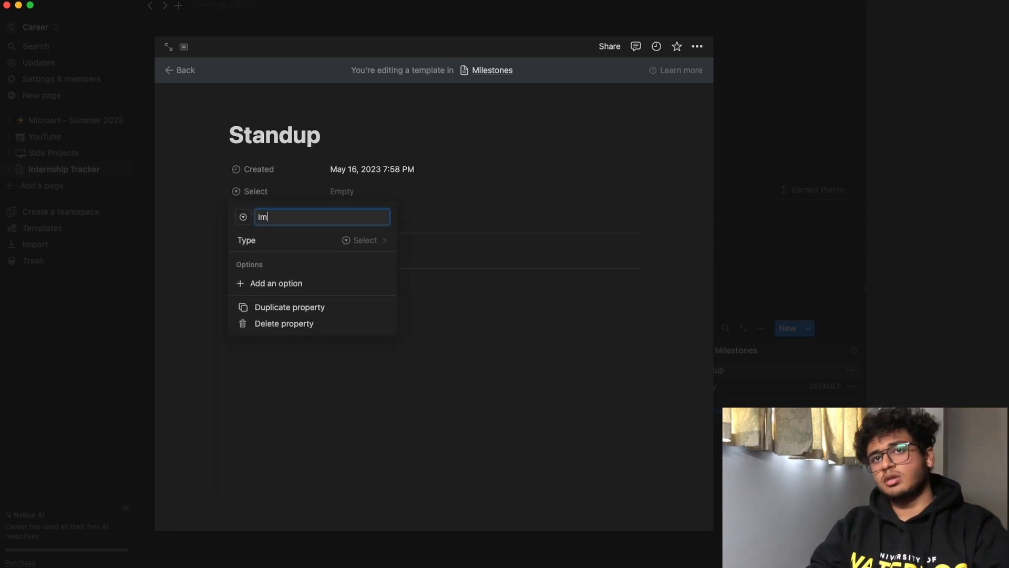
type("portance")
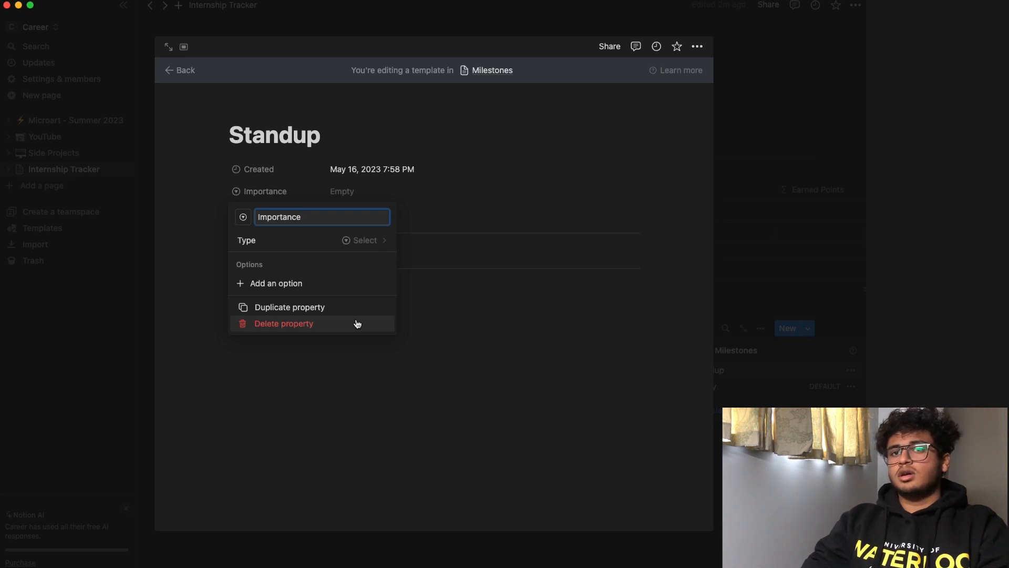
Step: Add an Urgent option to the Importance property and color it red
left_click(303, 279)
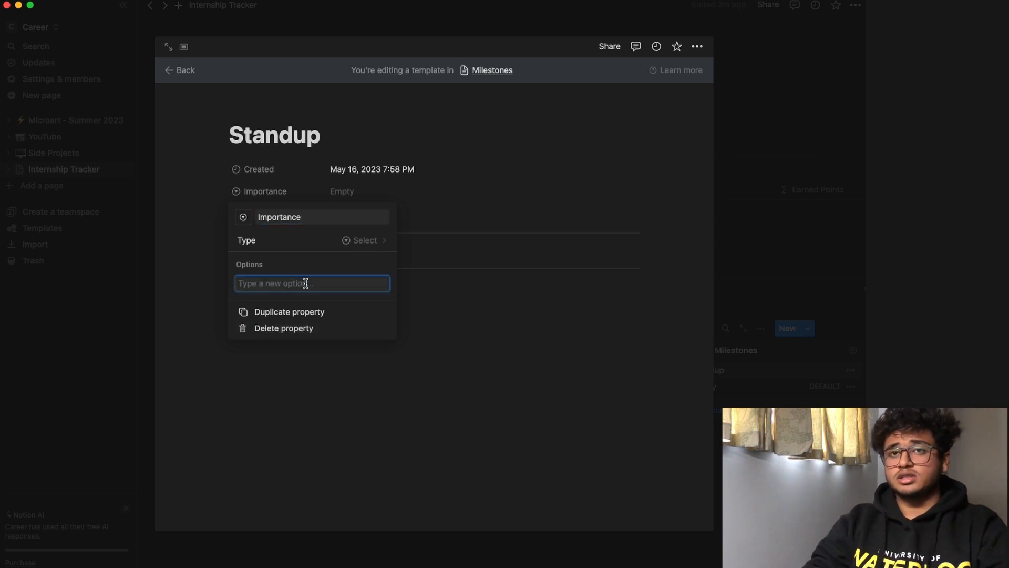
type("Urgent")
key("Return")
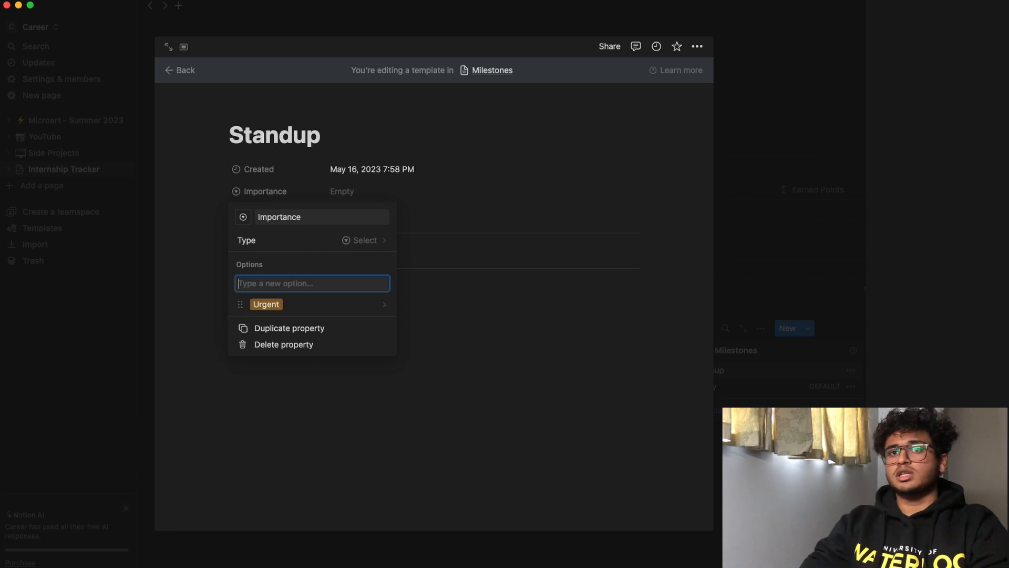
left_click(322, 305)
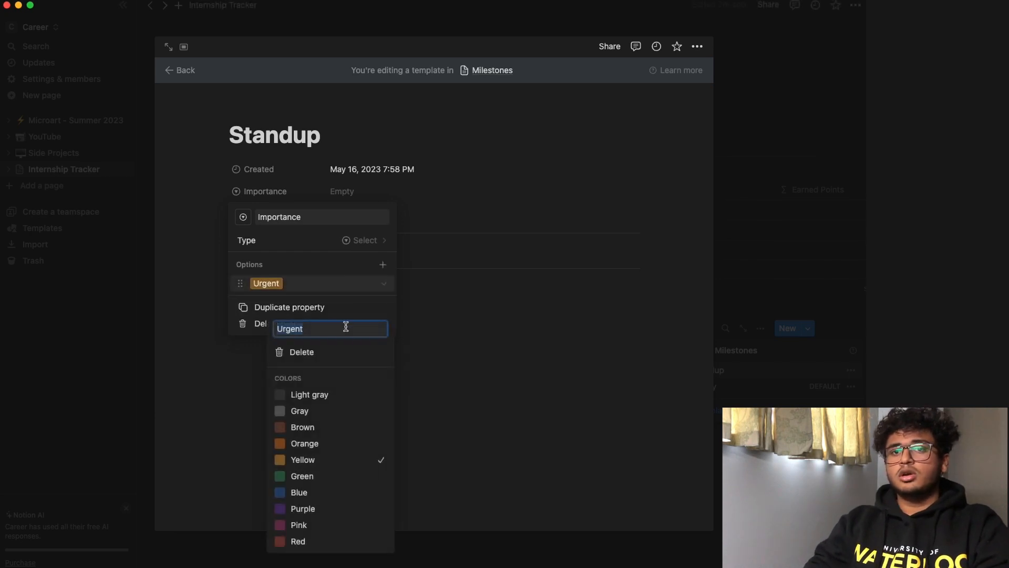
left_click(345, 540)
left_click(323, 290)
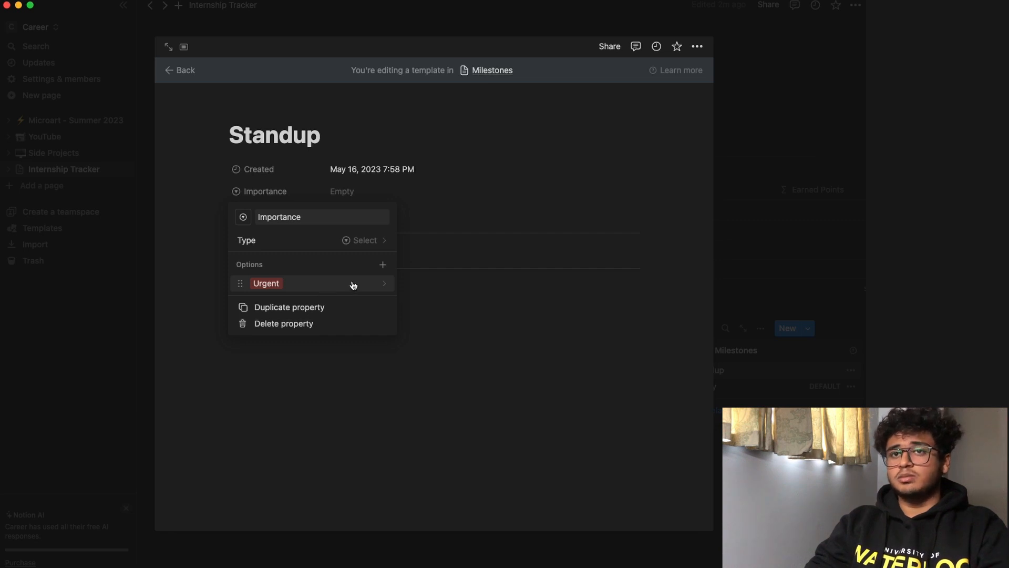
Step: Add a Somewhat Important option to the Importance property and color it gray
left_click(383, 264)
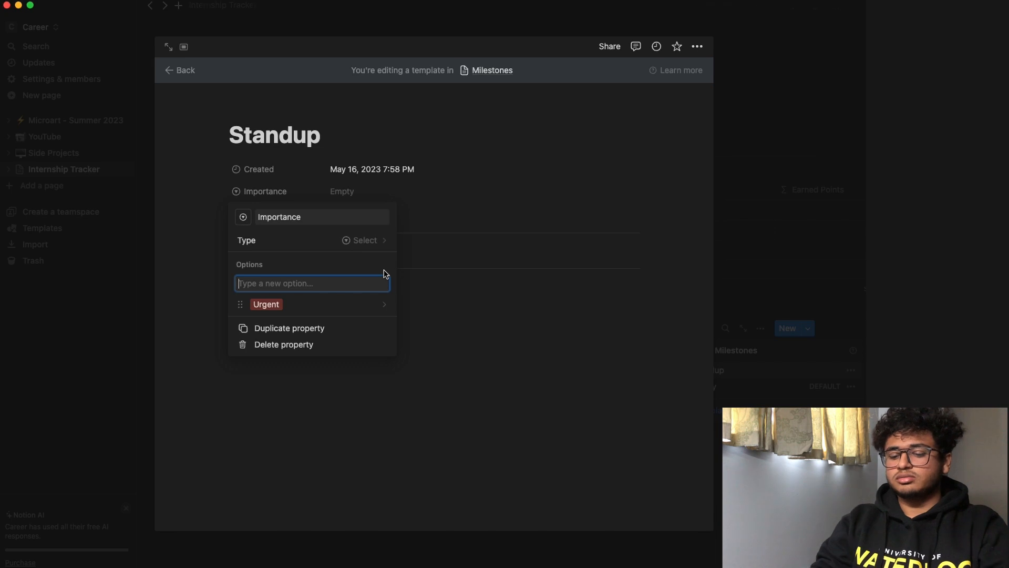
type("Somethin")
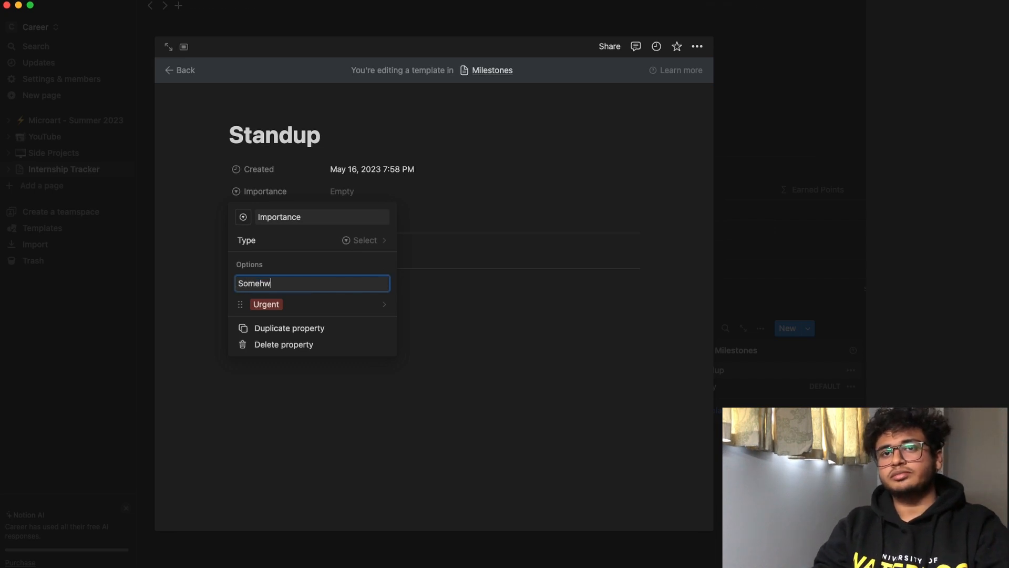
key("BackSpace")
key("BackSpace")
key("BackSpace")
key("BackSpace")
type("hhat Important")
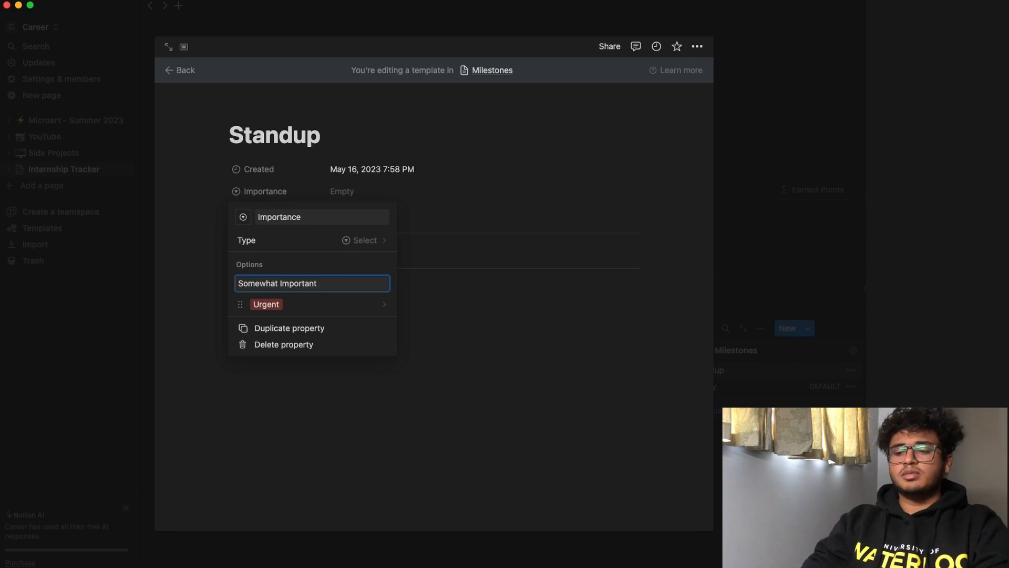
key("Return")
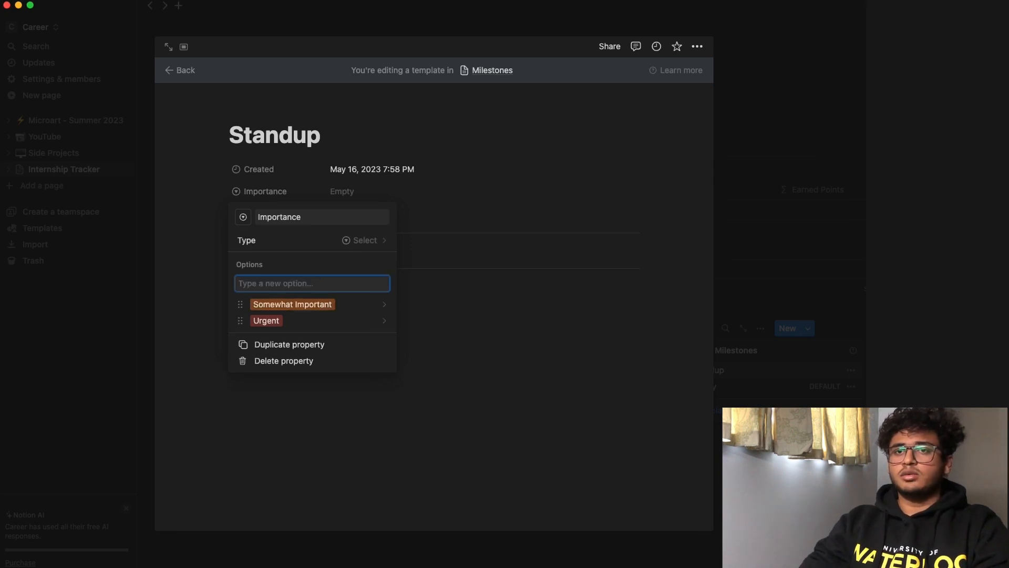
left_click(372, 307)
left_click(332, 412)
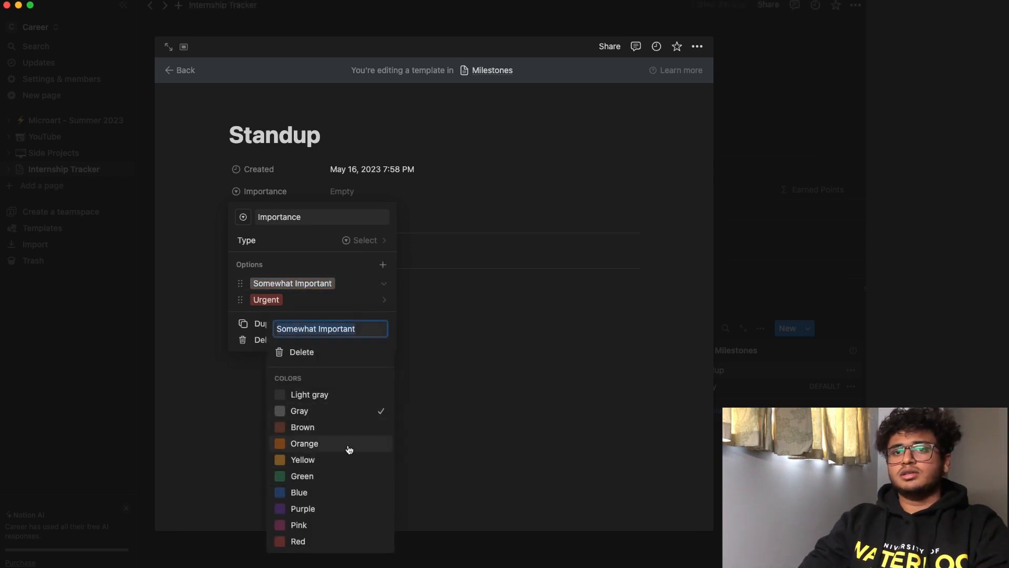
key("Escape")
Step: Add a Mostly irrelevant option to the Importance property, color it yellow, and finish editing the property
left_click(383, 265)
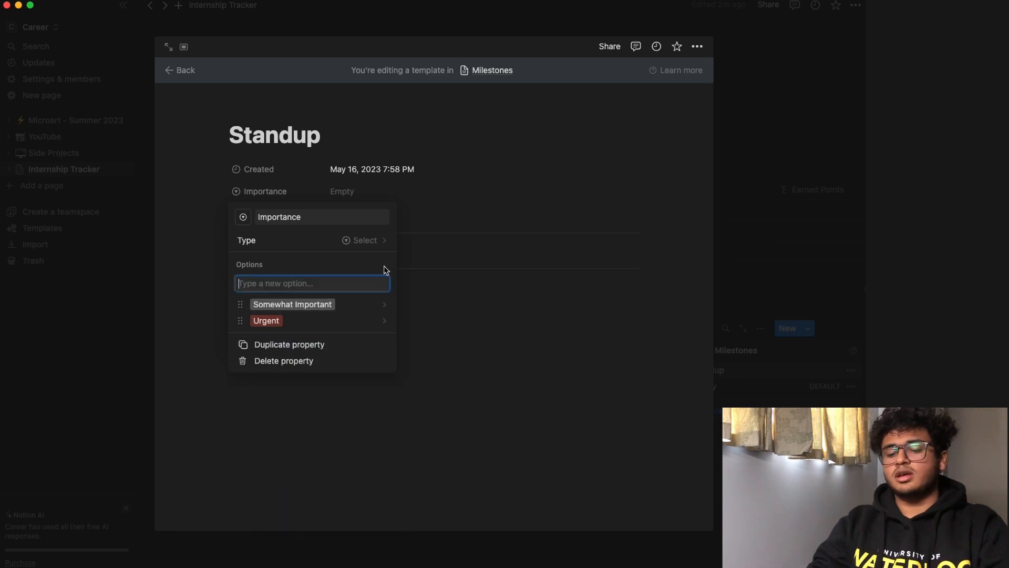
type("Mo")
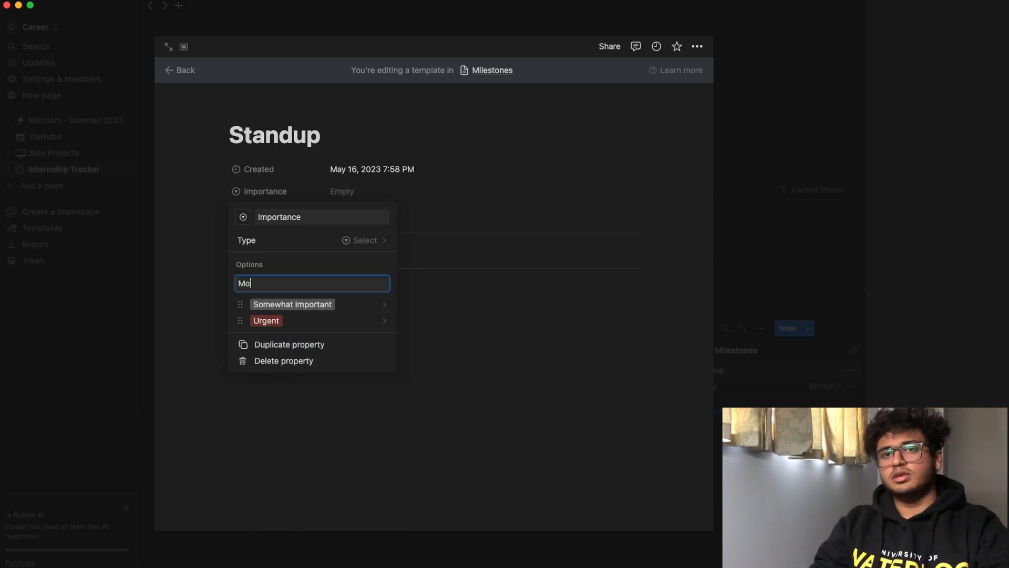
type("stly irrelevant")
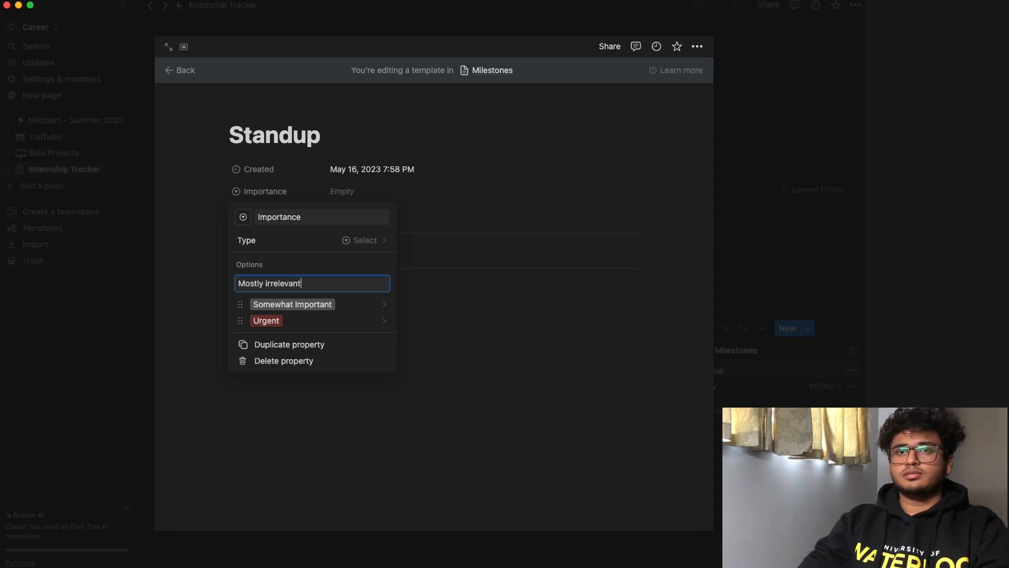
key("Return")
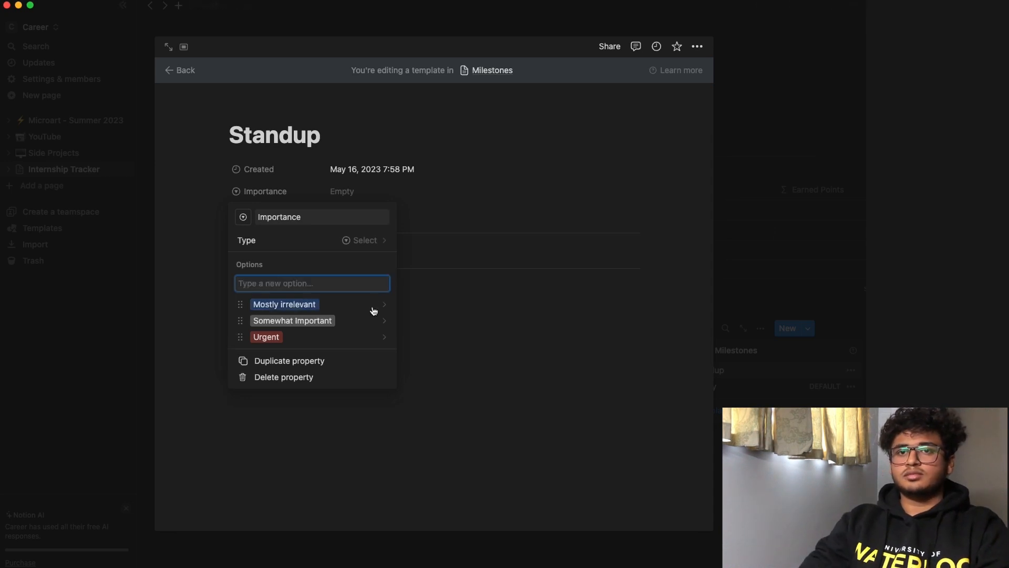
left_click(371, 310)
left_click(359, 458)
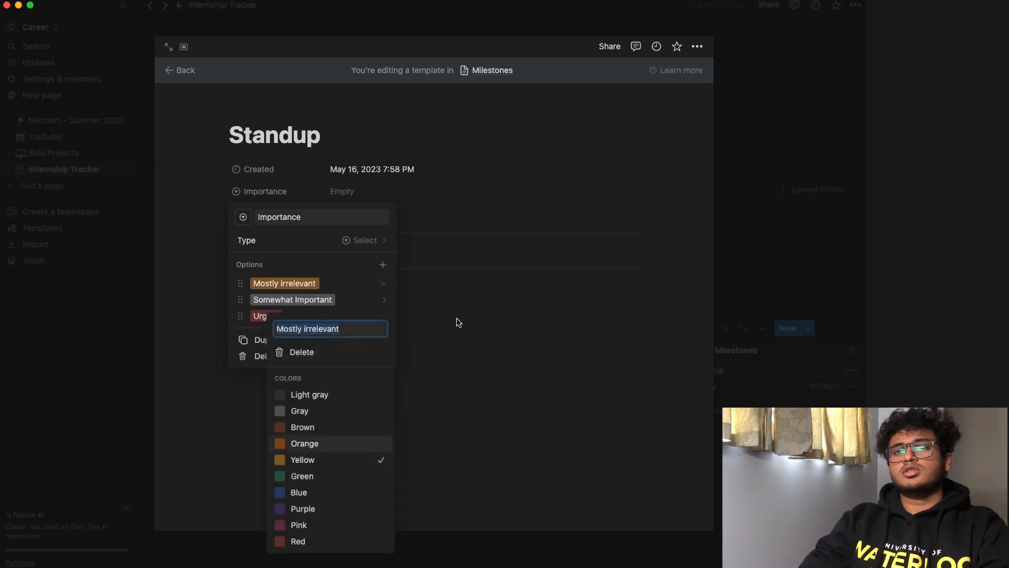
left_click(443, 326)
left_click(480, 323)
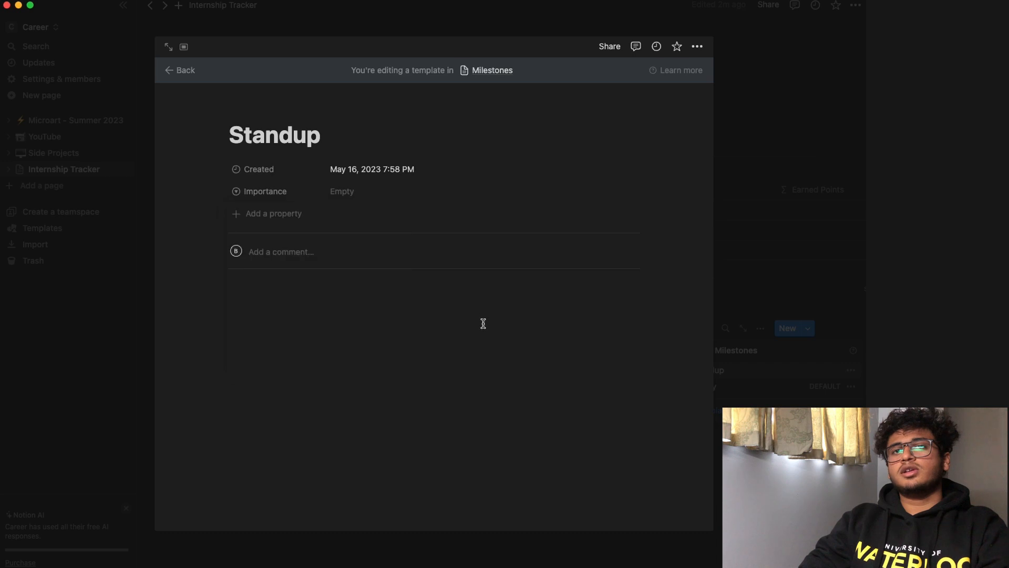
Step: Add a To Do relation property to the Standup template, linked to the Internship Tracker's To Do database with no limit
left_click(272, 195)
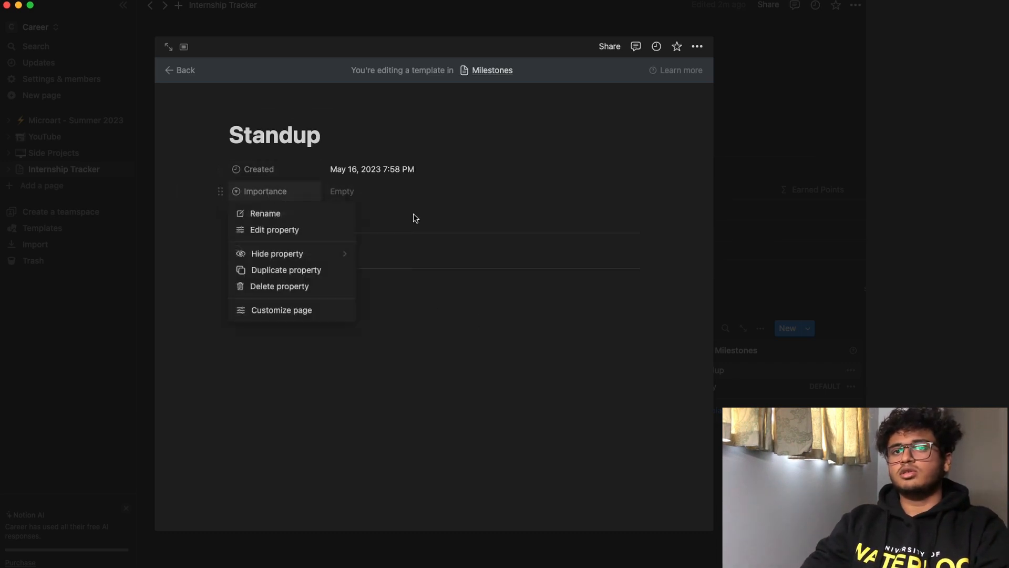
left_click(412, 216)
left_click(279, 220)
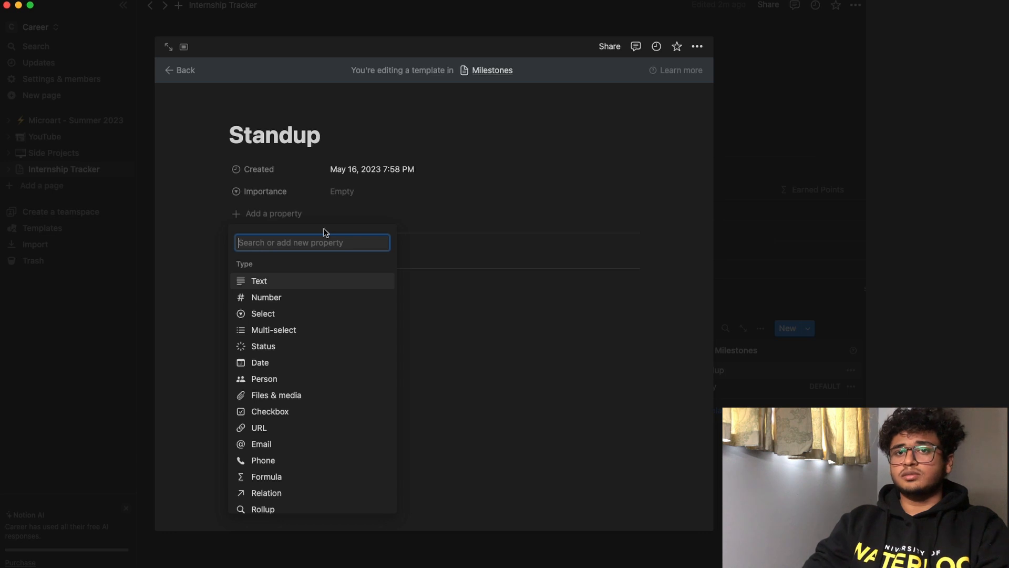
scroll(362, 312, "down", 3)
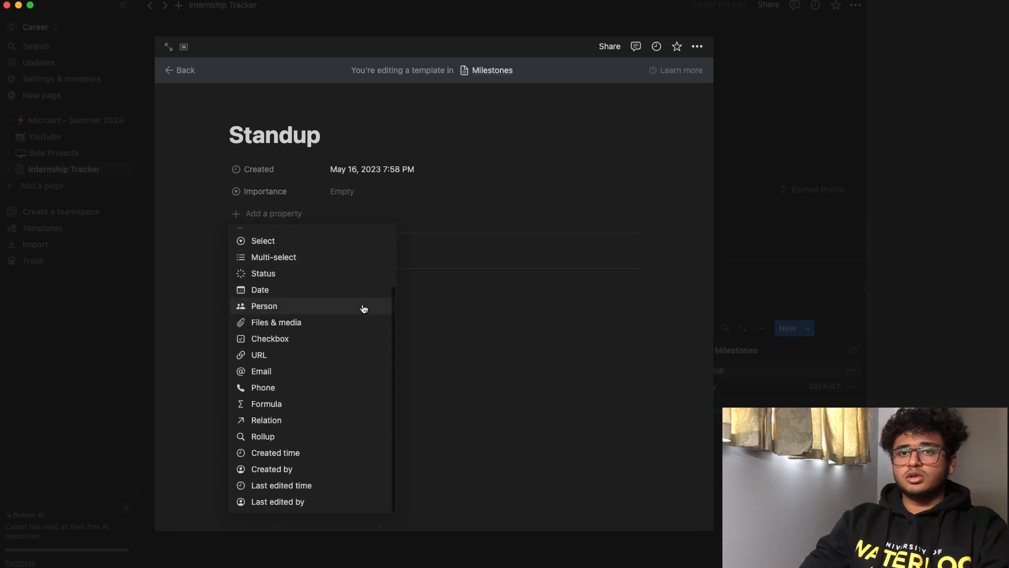
left_click(290, 418)
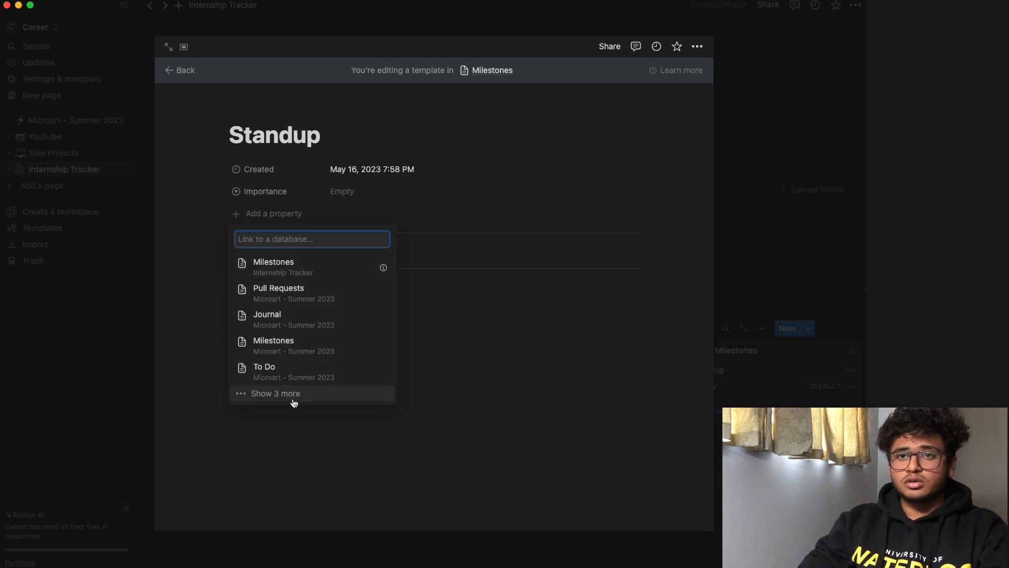
left_click(309, 393)
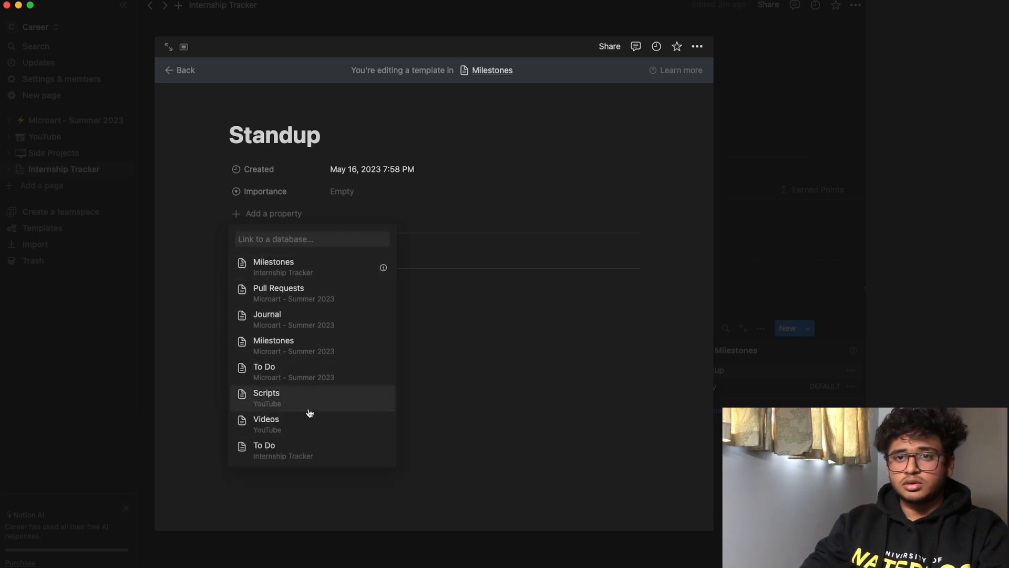
left_click(293, 453)
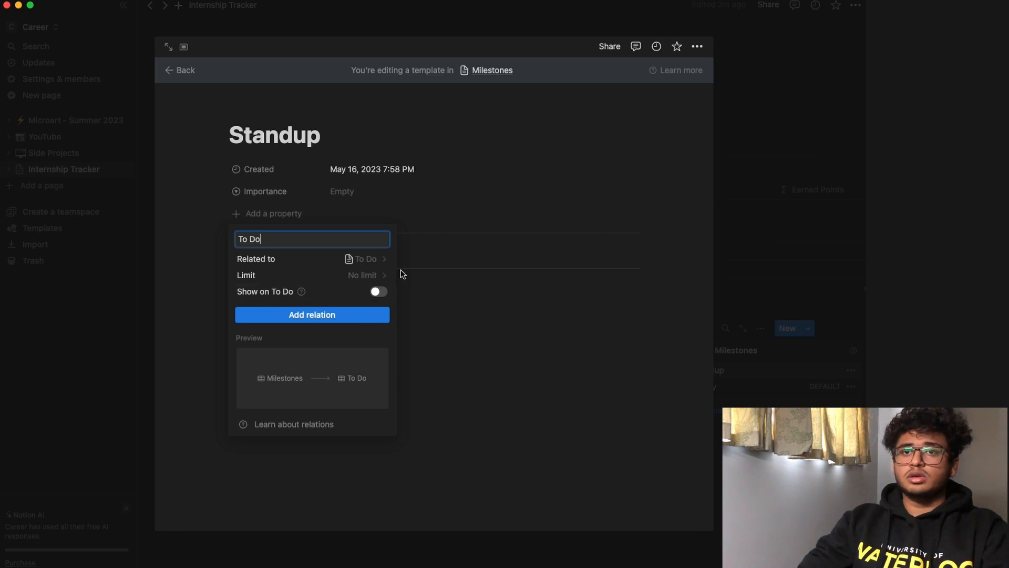
left_click(329, 315)
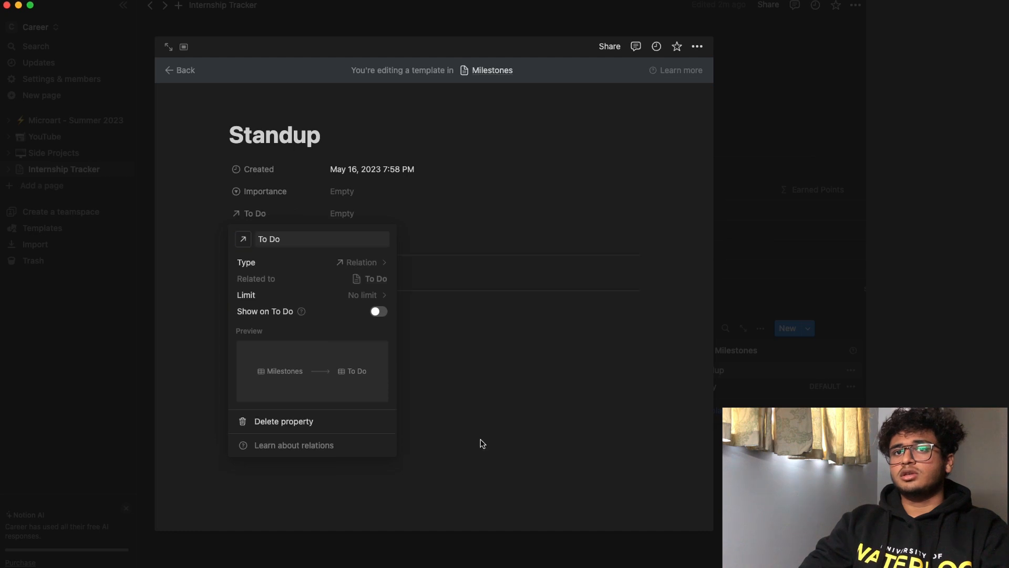
left_click(500, 397)
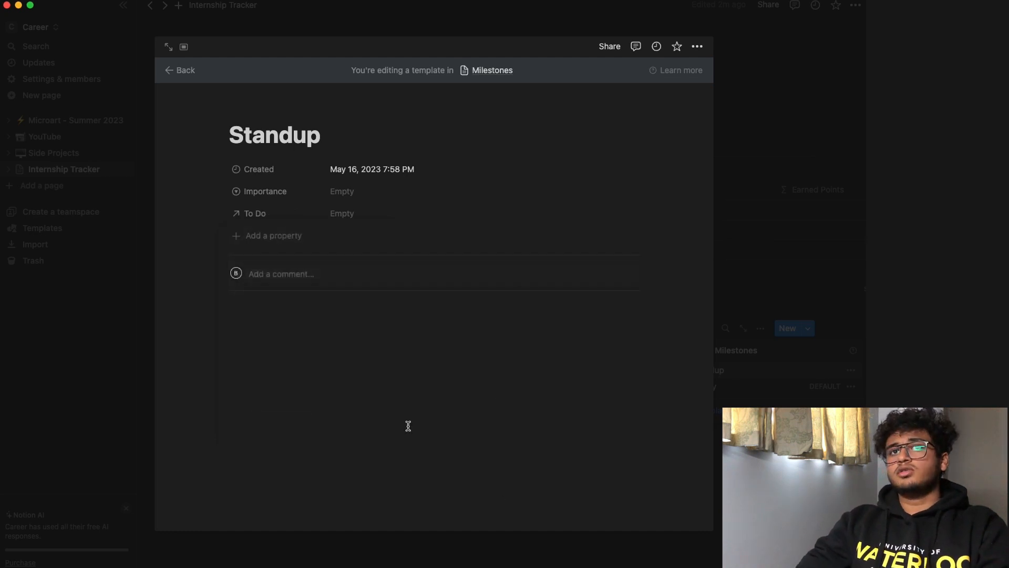
left_click(372, 213)
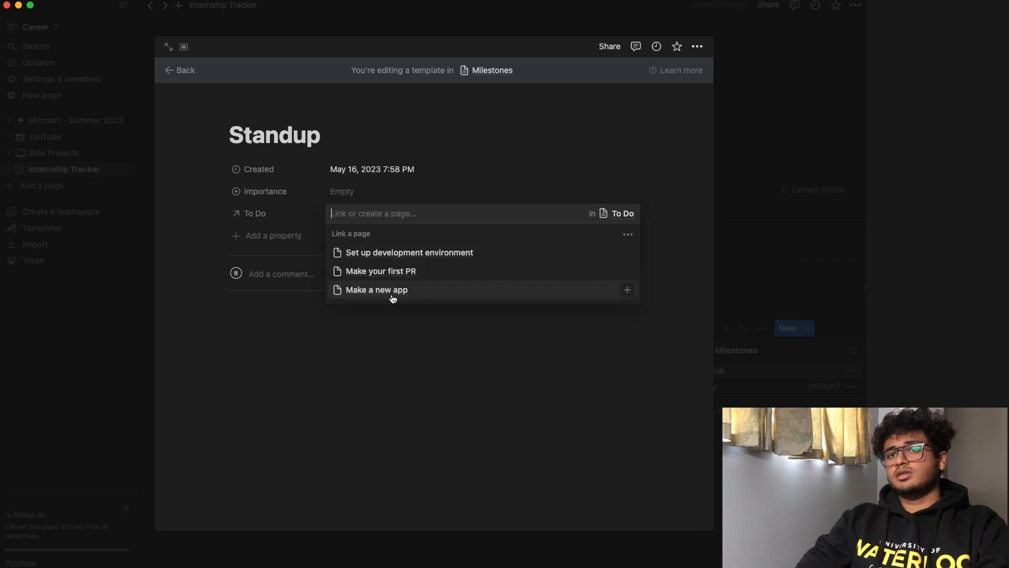
left_click(387, 335)
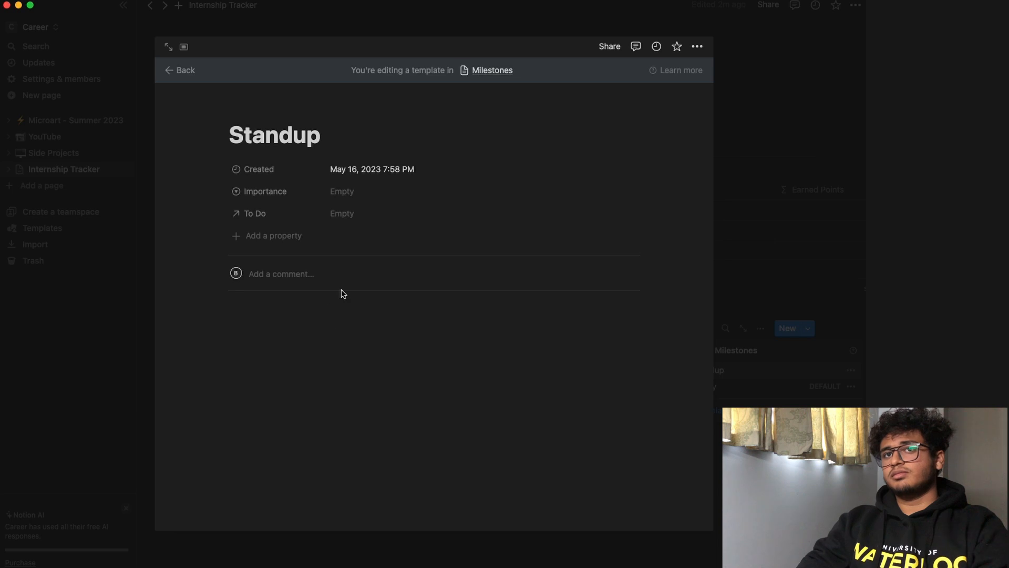
Step: Start the template body with a Heading 2 reading "Accomplished:" followed by an empty bulleted list item
left_click(368, 362)
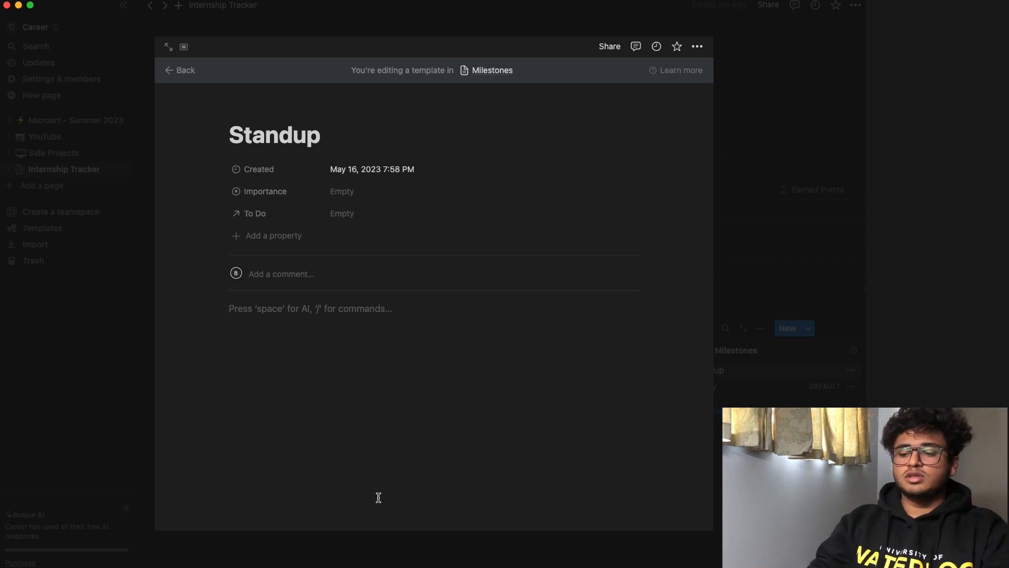
key("Up")
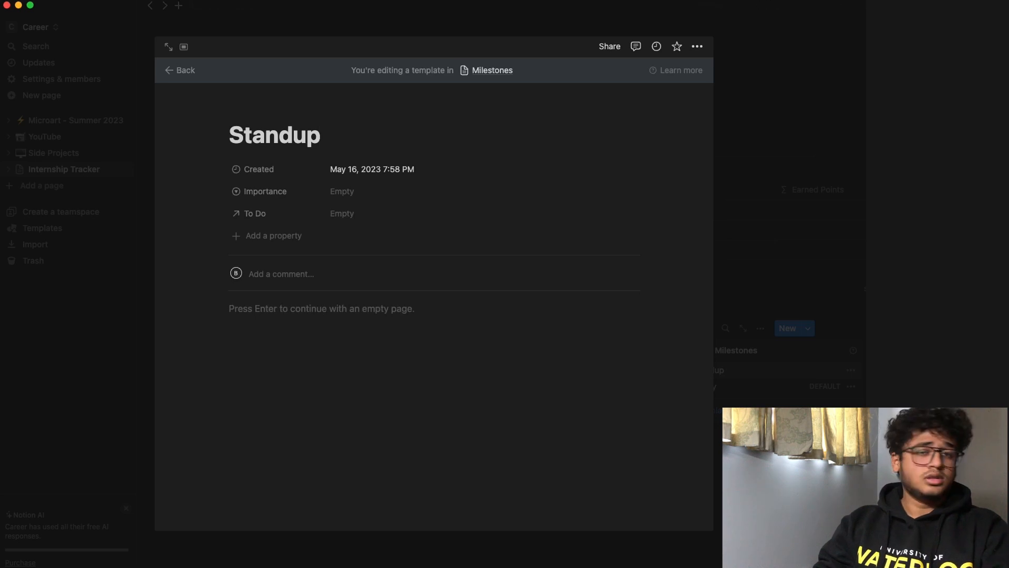
key("Return")
type("/")
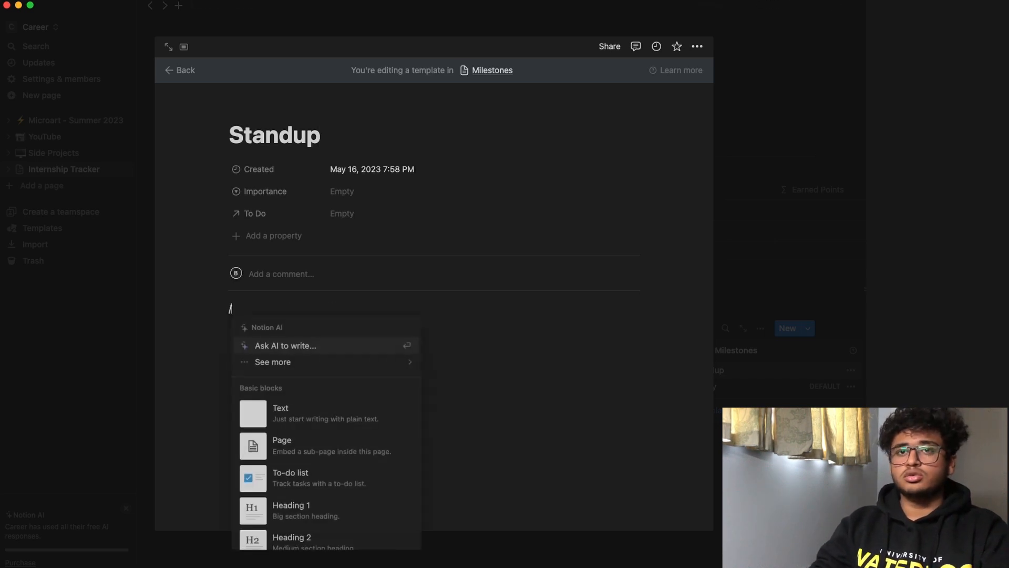
type("h2")
key("Return")
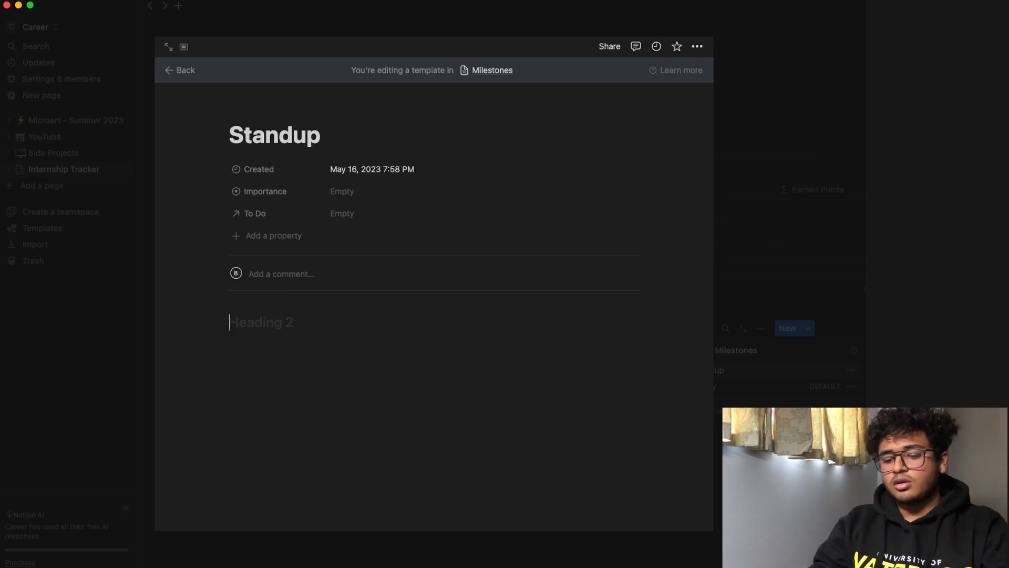
type("Accom")
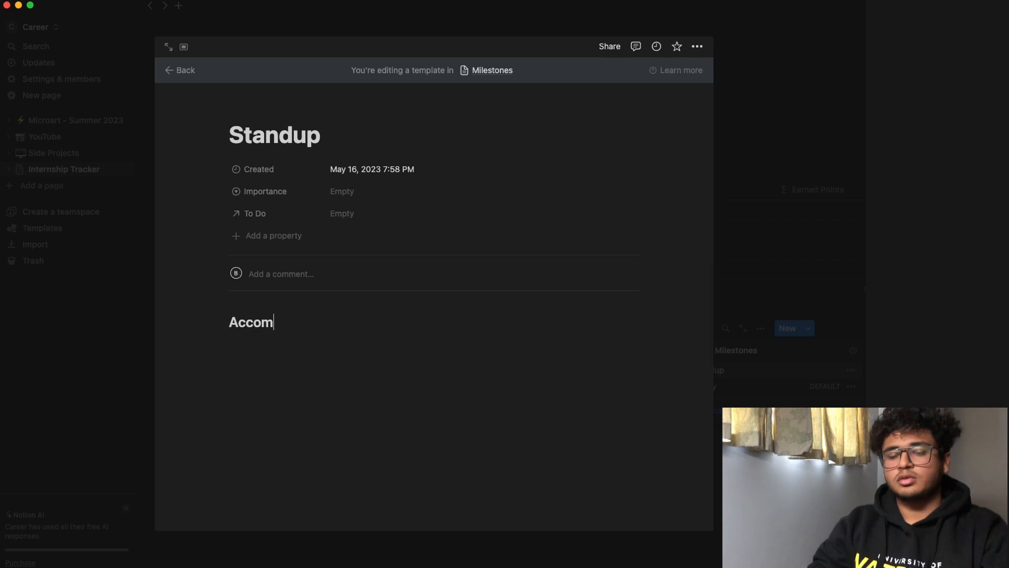
type("plished:")
key("Return")
type("-")
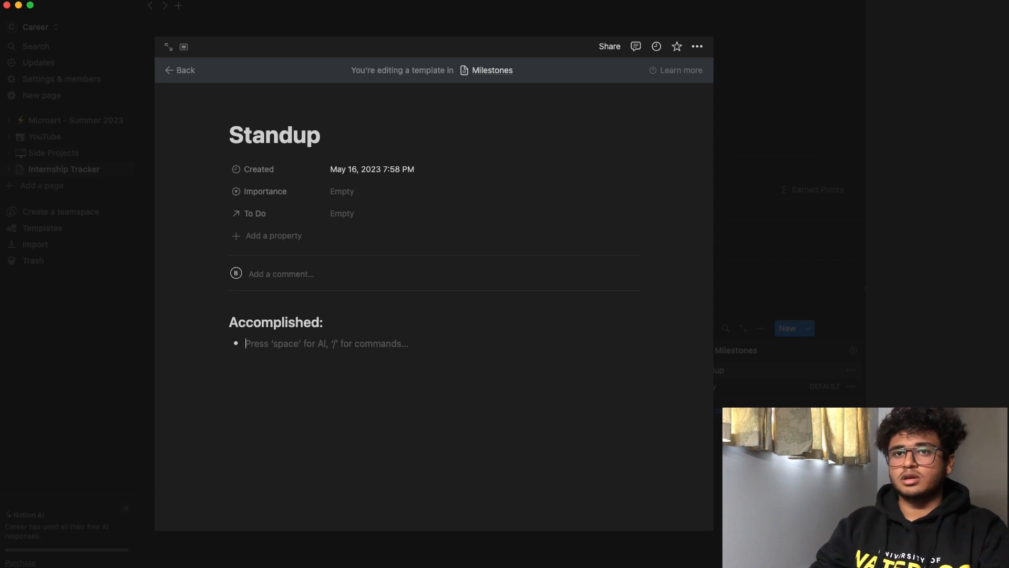
key("BackSpace")
type("-")
key("Return")
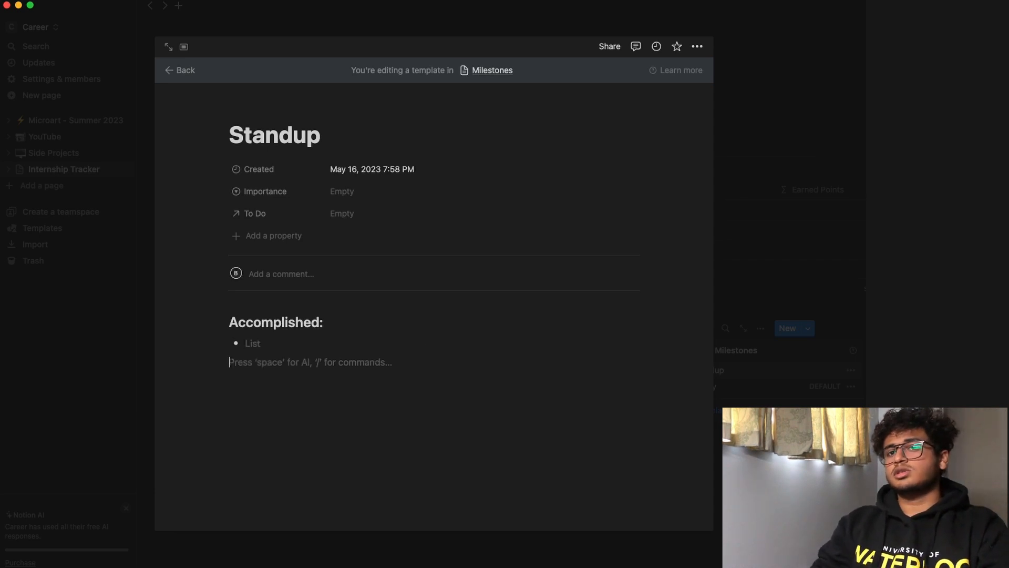
key("Return")
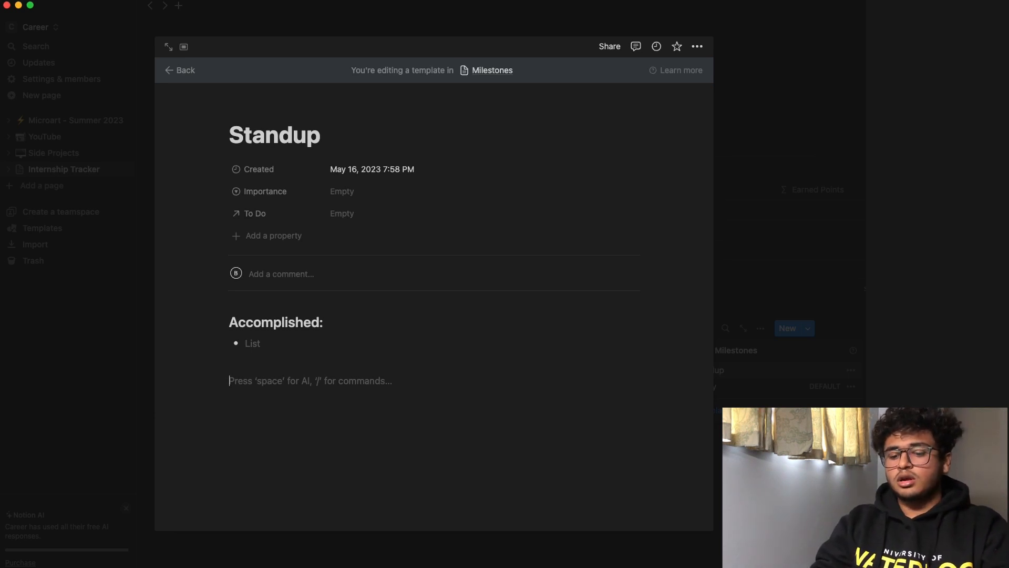
type("O")
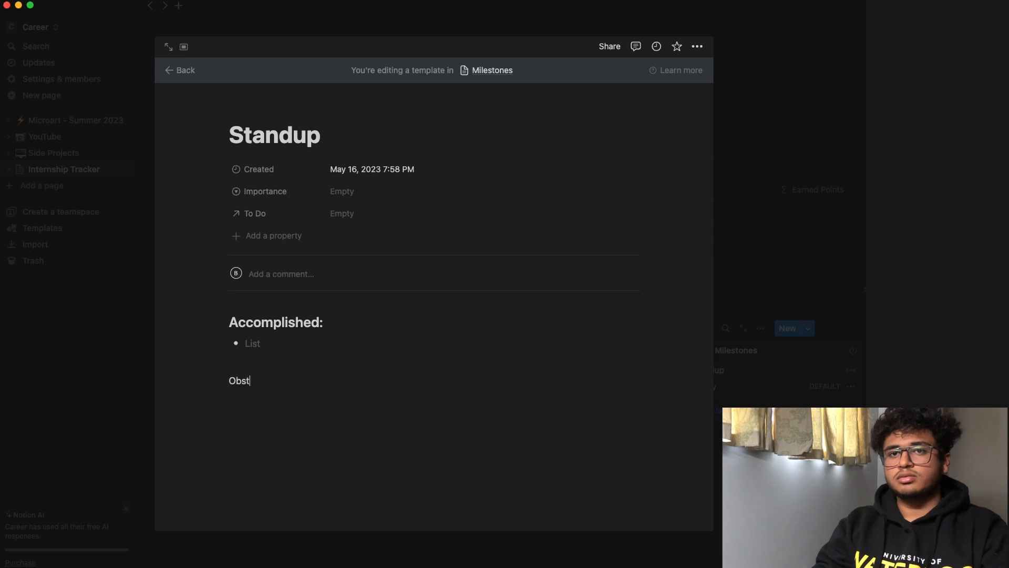
key("BackSpace")
type("/h2")
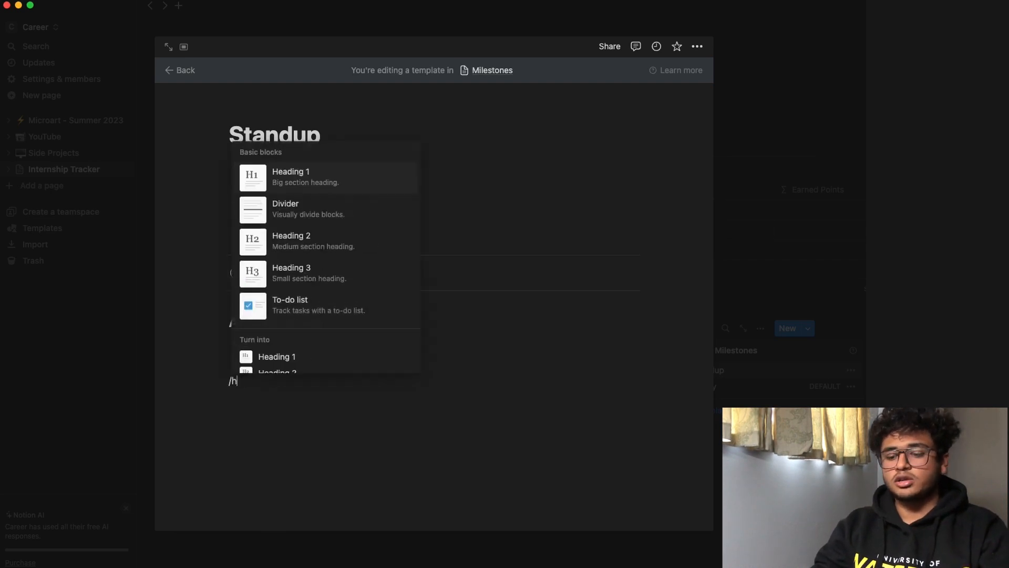
key("Return")
type("Obs")
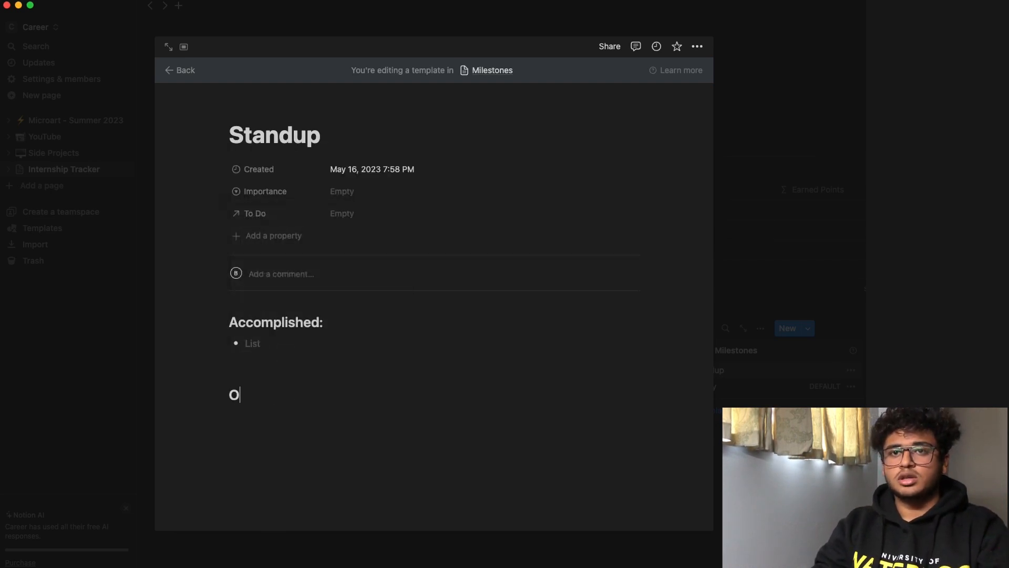
key("BackSpace")
key("BackSpace")
key("BackSpace")
key("BackSpace")
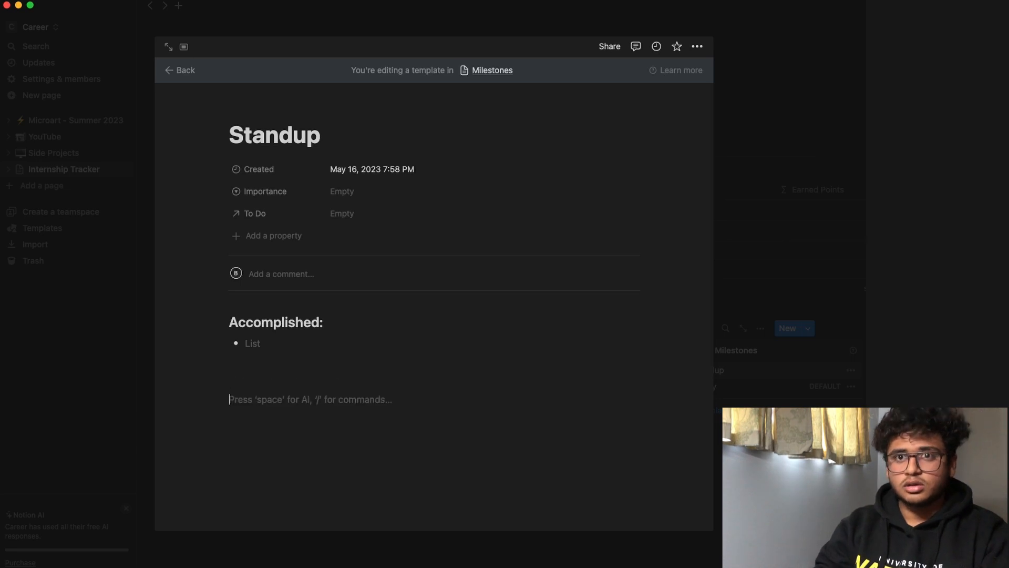
Step: Add a Heading 3 reading "Obstacles" below the Accomplished section's bulleted list
type("/h3")
key("Return")
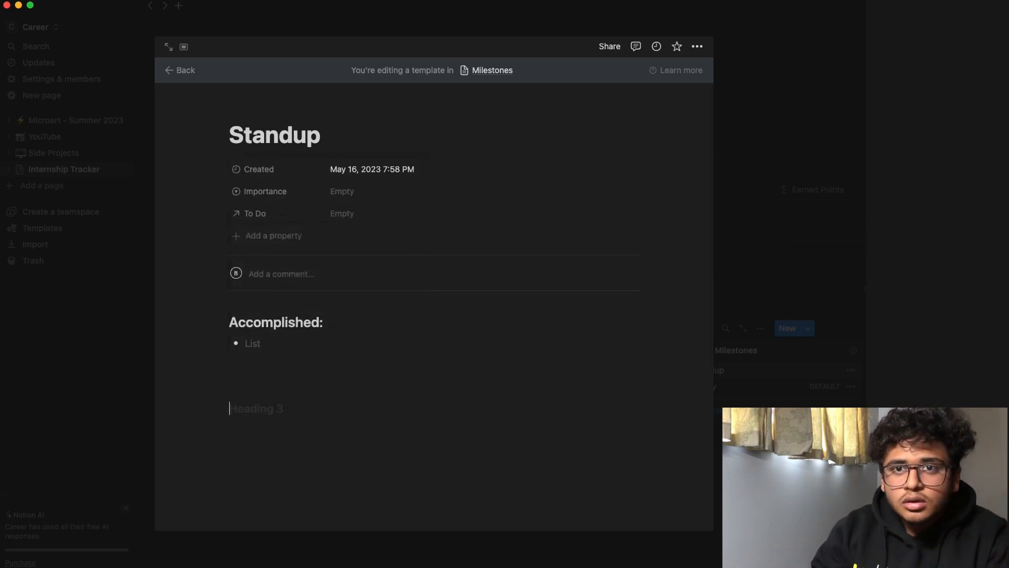
type("Obstacles")
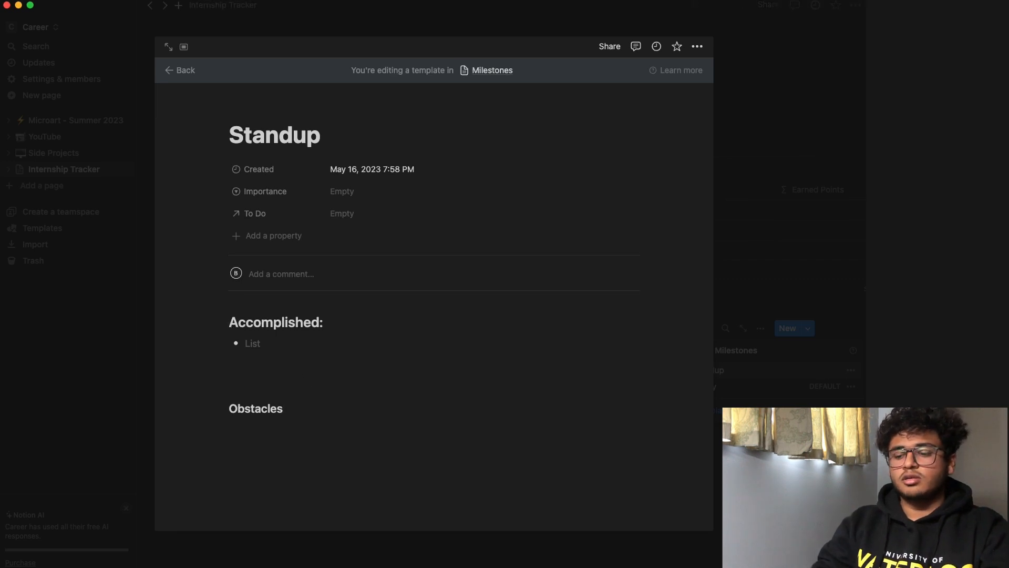
Step: Complete the Obstacles heading with a colon and add an empty bulleted list item directly below it
type(":")
key("Return")
type("-")
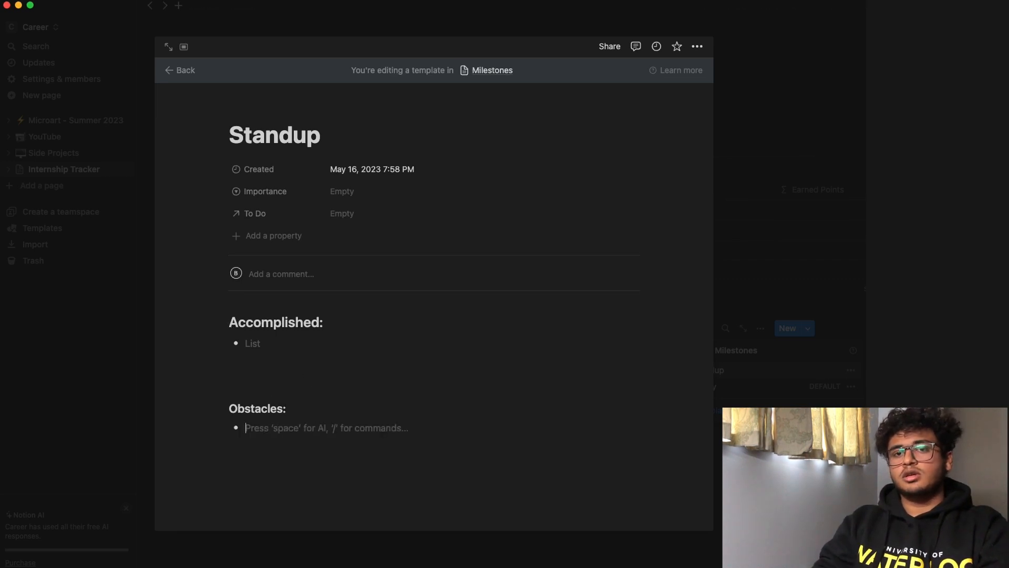
key("BackSpace")
key("BackSpace")
key("Return")
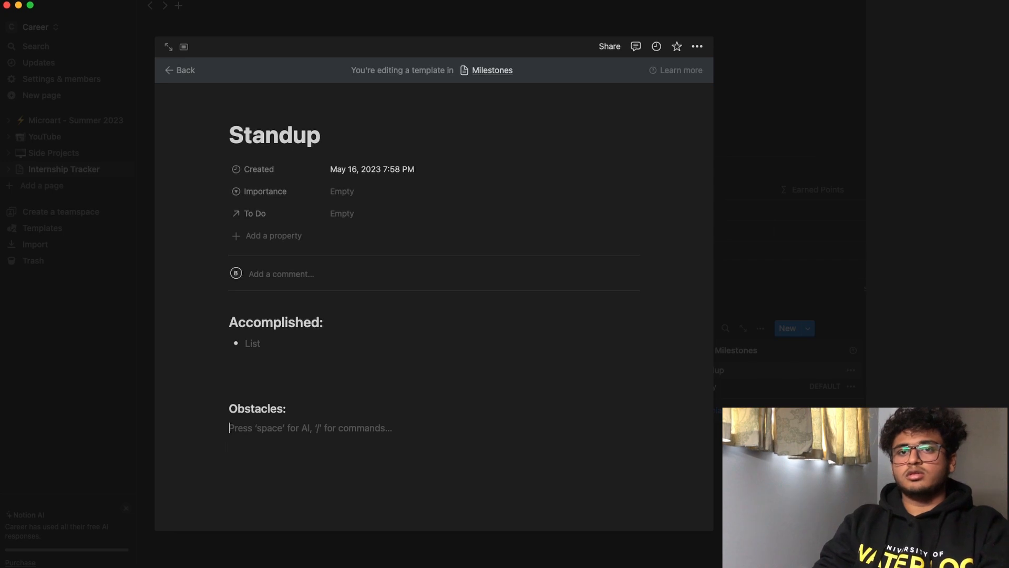
key("space")
key("Escape")
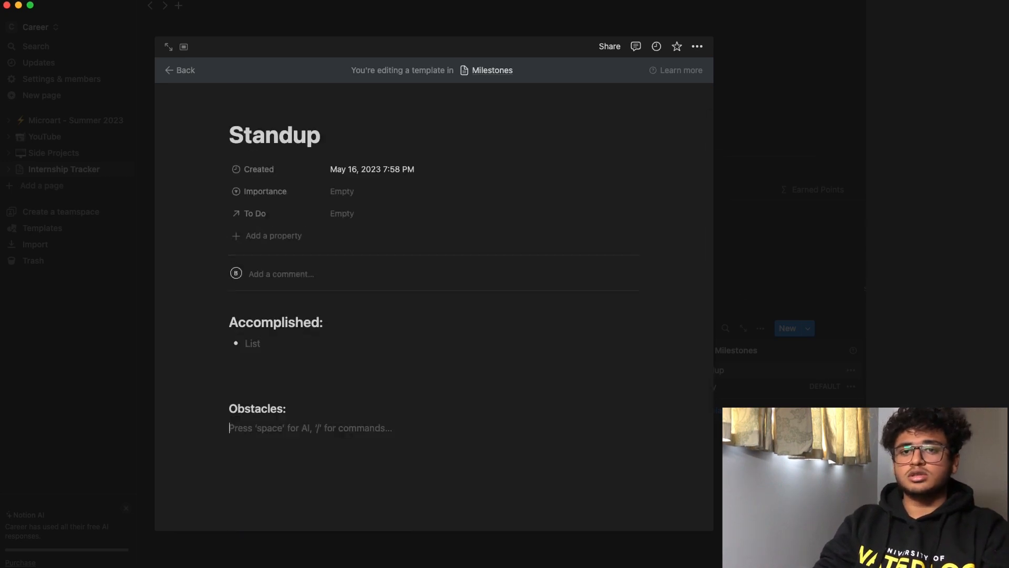
type("-")
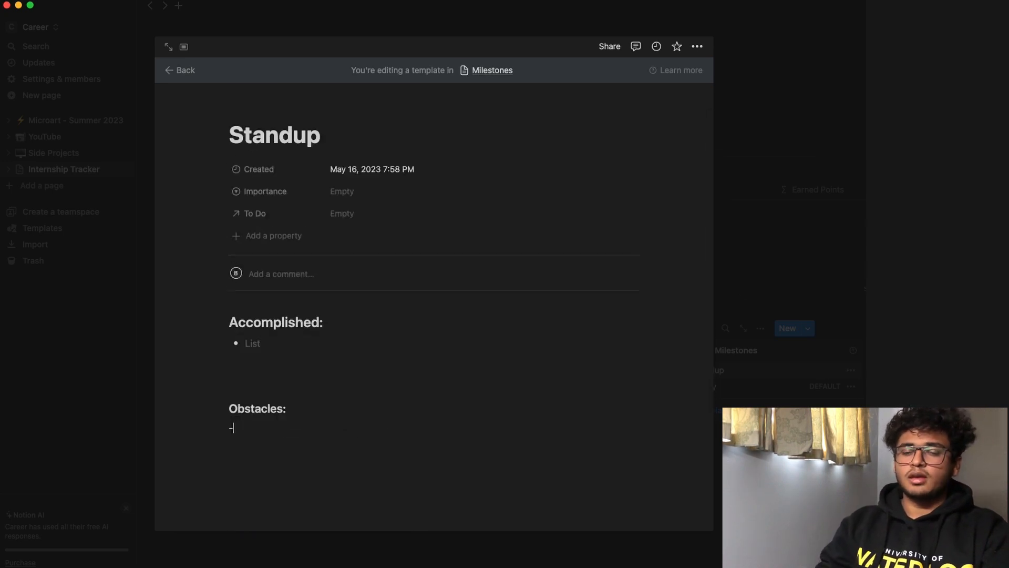
key("space")
Step: Add a Heading 3 reading "Questions:" below the Obstacles list, followed by an empty bulleted list item
key("Return")
key("Return")
key("Return")
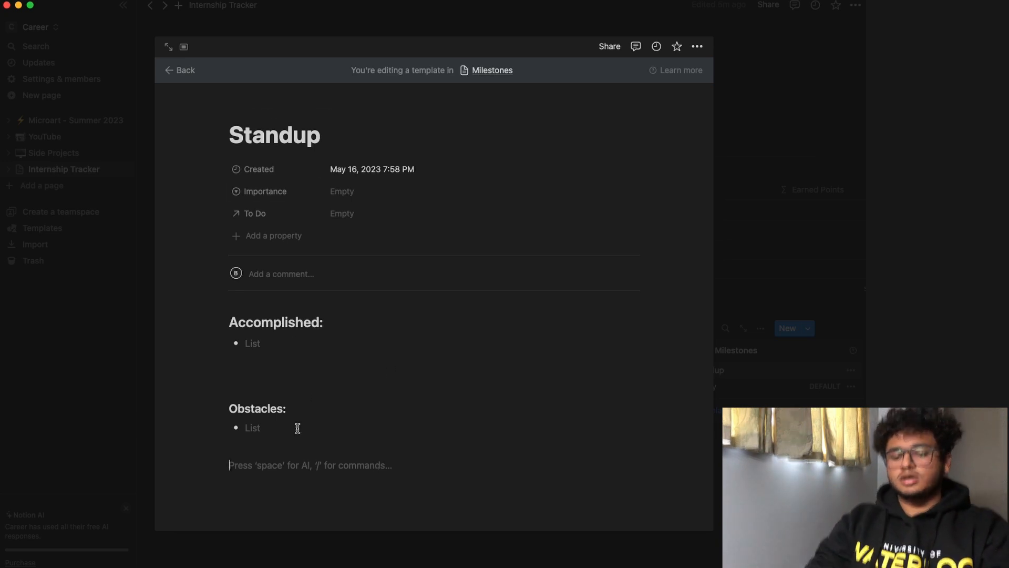
type("/h3")
key("Return")
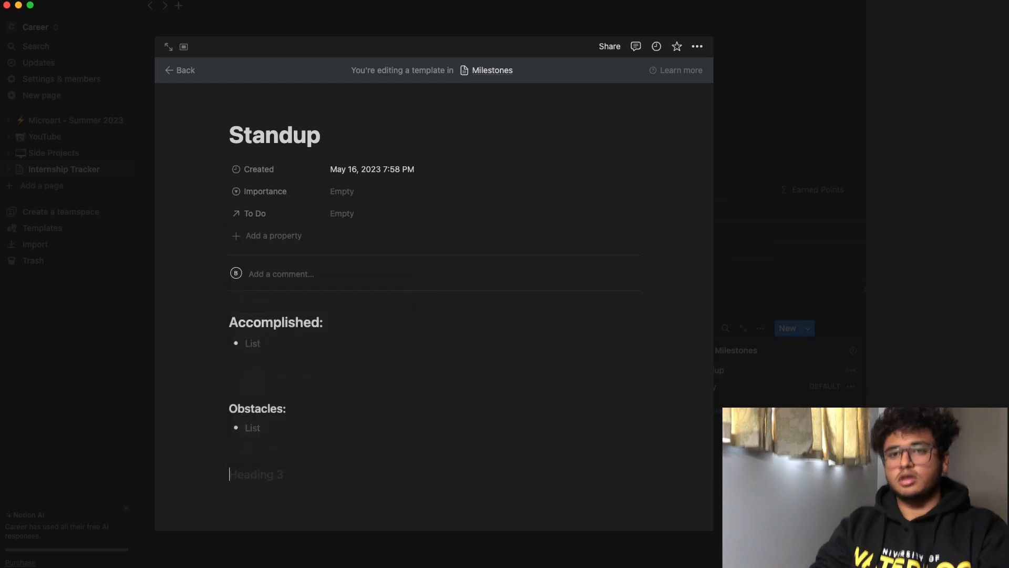
type("Questions:")
key("Return")
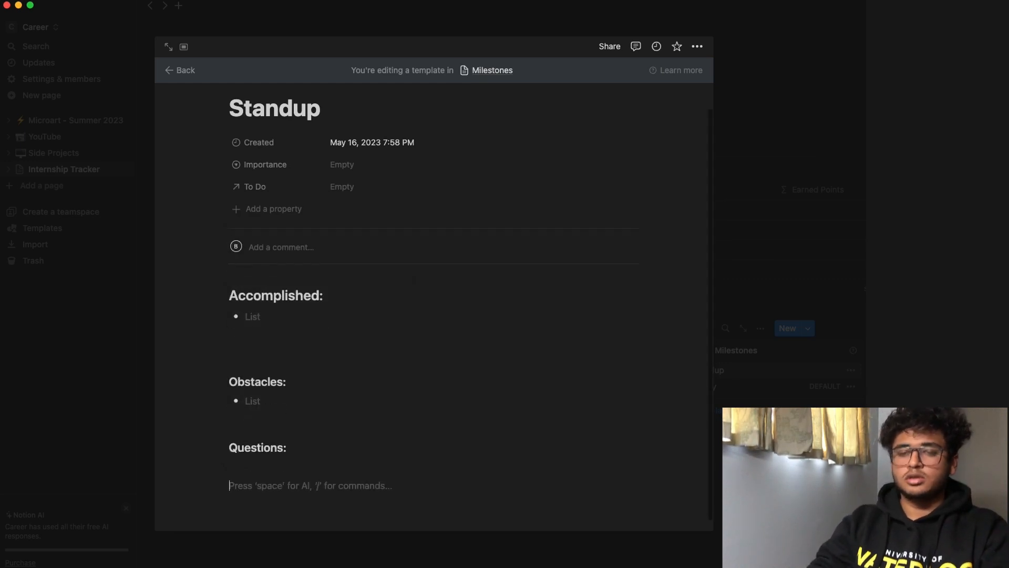
type("-")
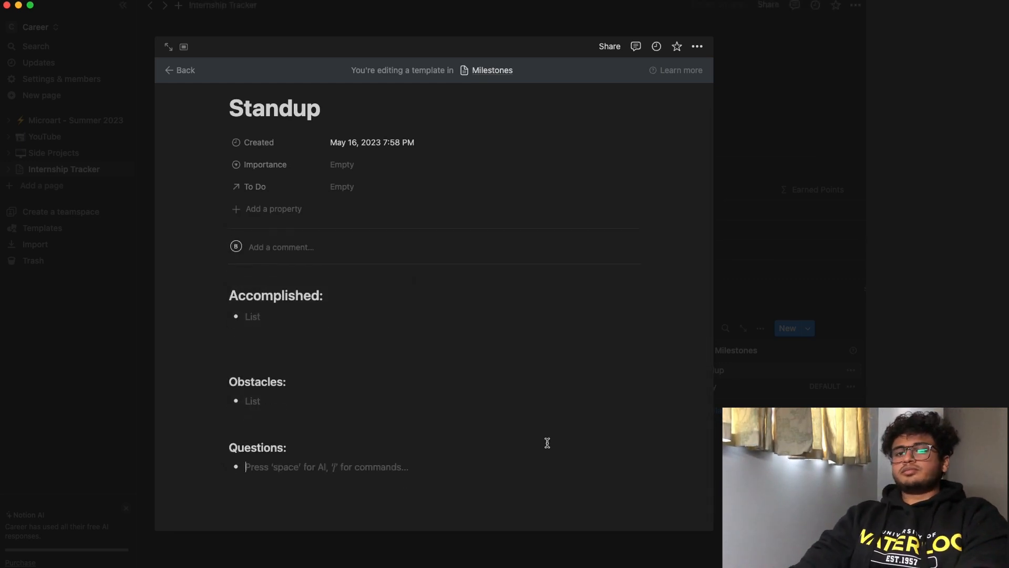
Step: Remove the extra blank line below the Accomplished list and return from the template to the Internship Tracker page
left_click(291, 492)
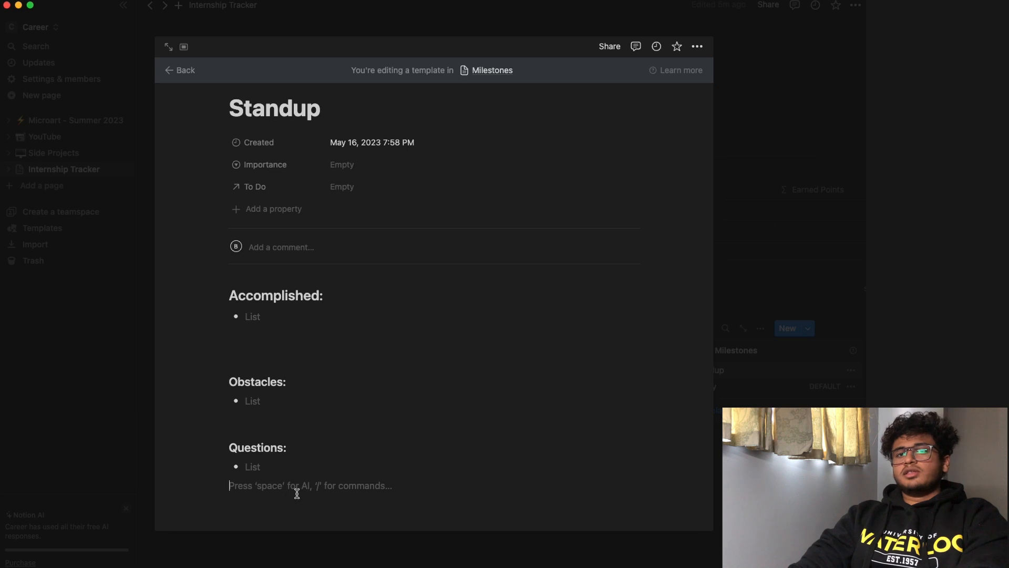
left_click(269, 352)
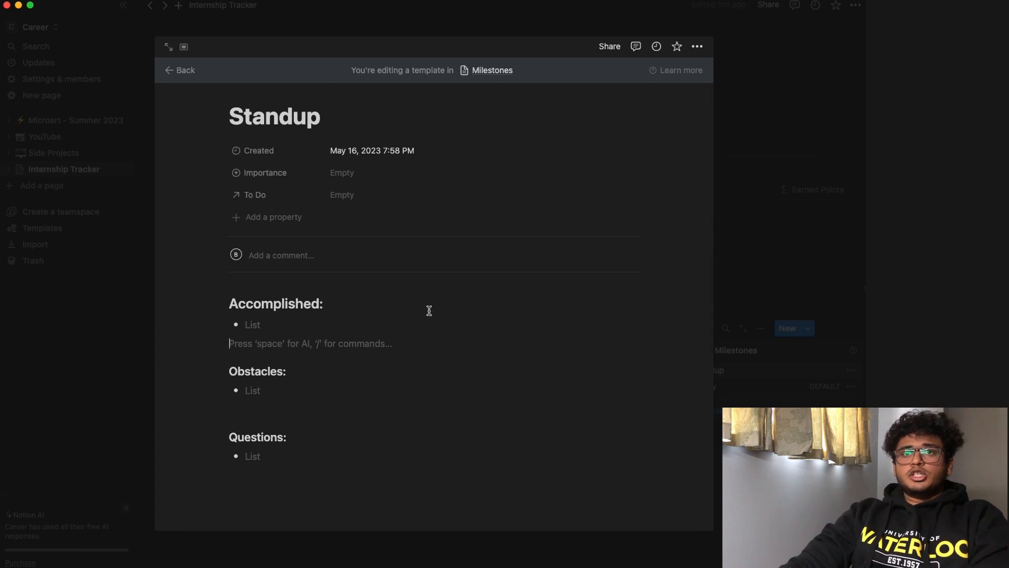
left_click(186, 72)
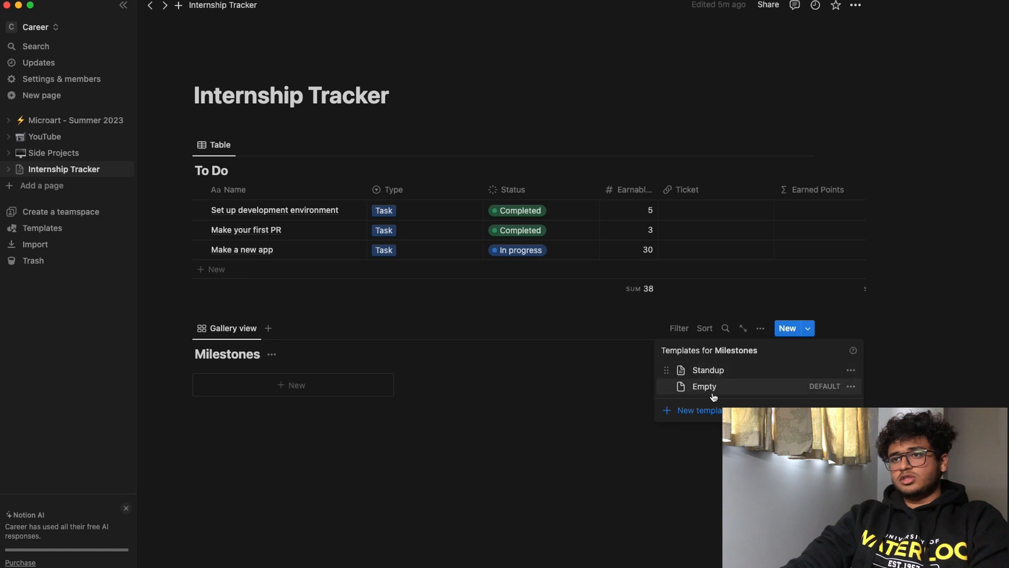
Step: Create a trial Milestones page from the Standup template, close it, and delete its card from the gallery
left_click(724, 375)
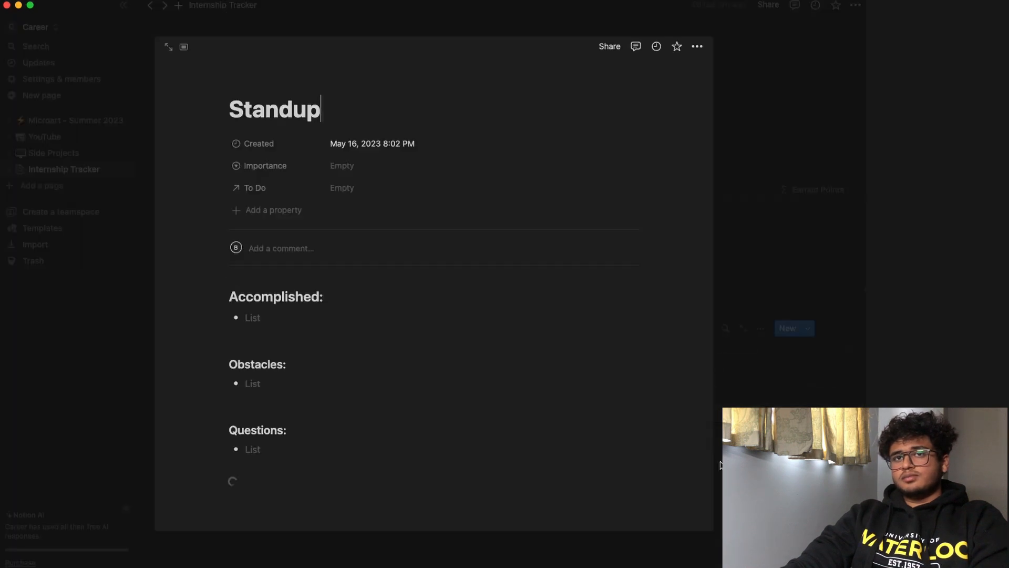
key("Escape")
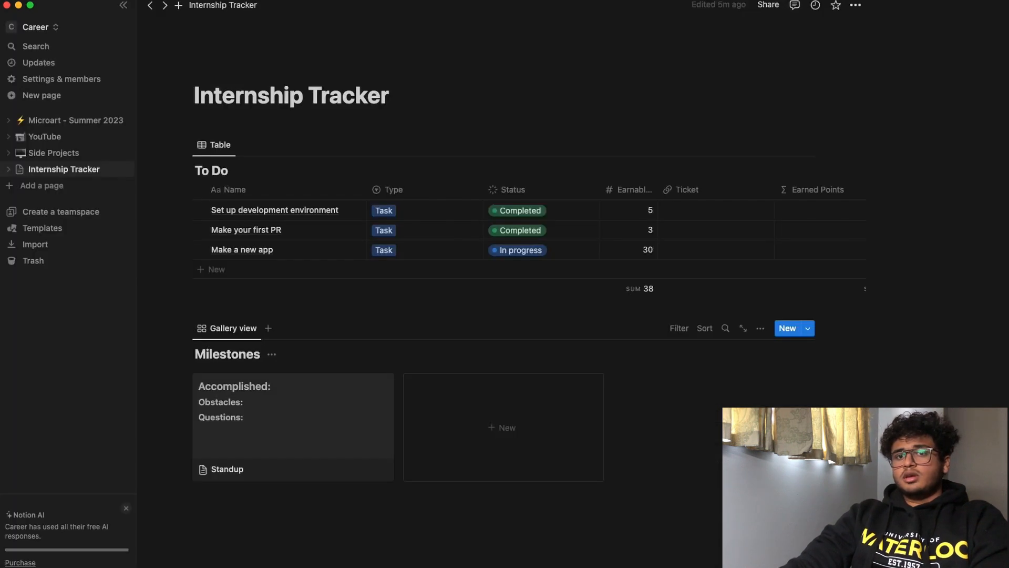
right_click(314, 460)
key("Escape")
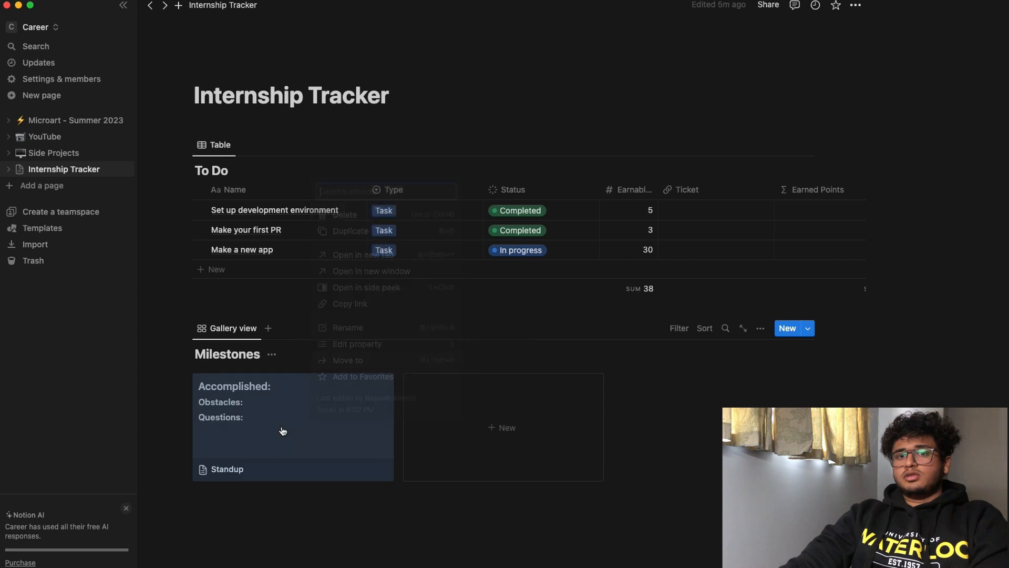
right_click(284, 436)
left_click(350, 227)
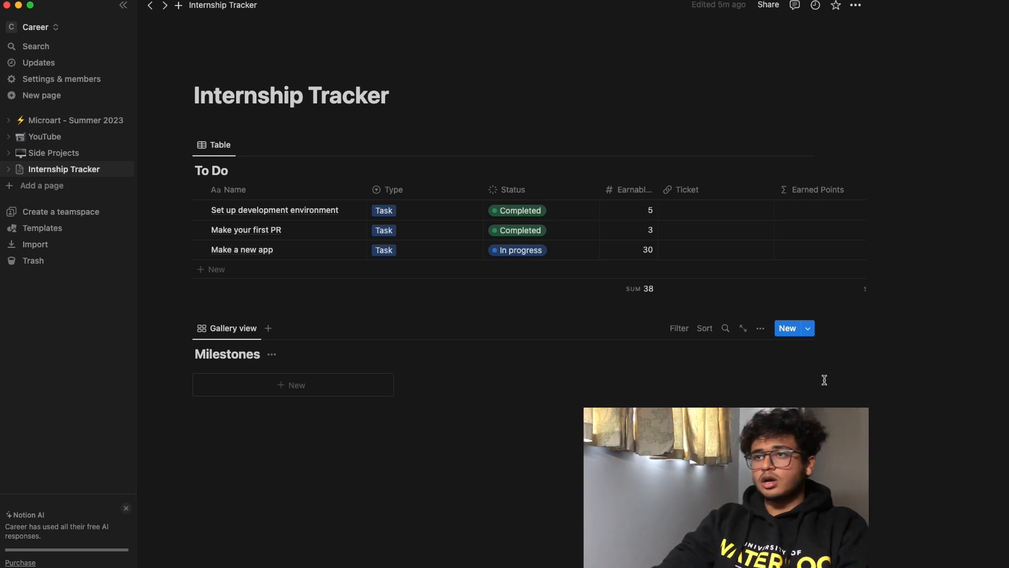
Step: Set the Standup template as the default for all views in Milestones
left_click(807, 328)
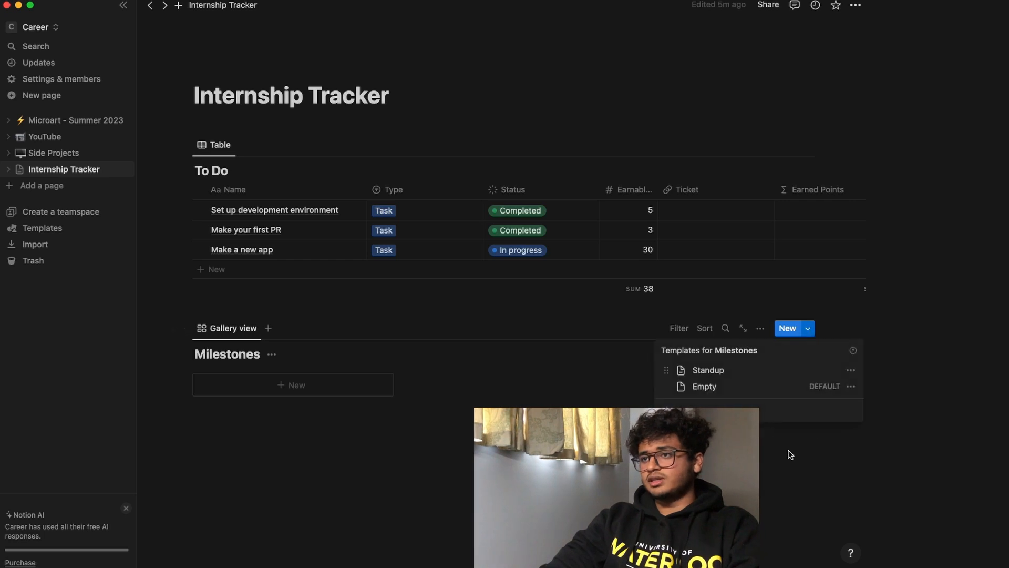
left_click(851, 370)
left_click(755, 352)
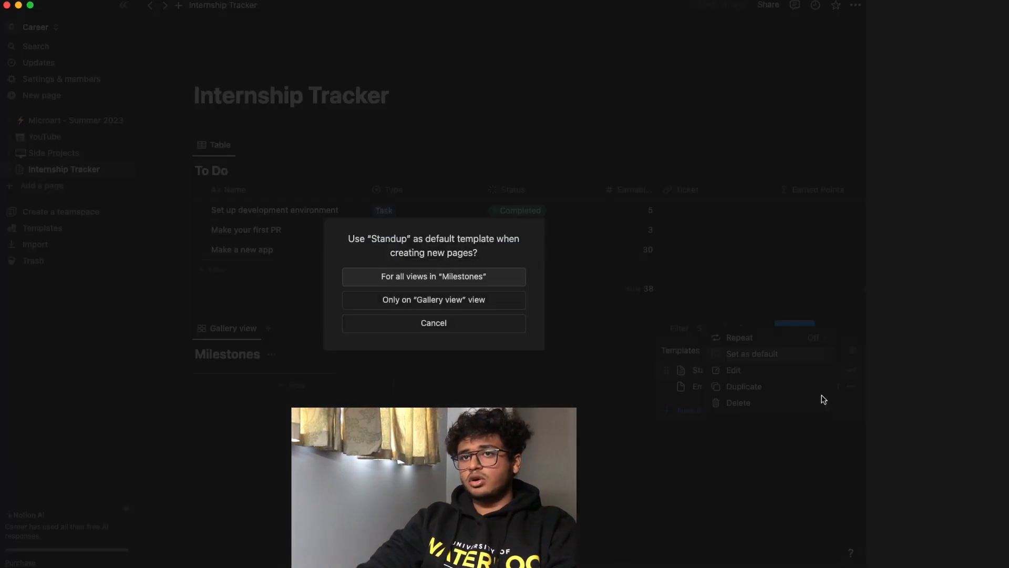
left_click(461, 285)
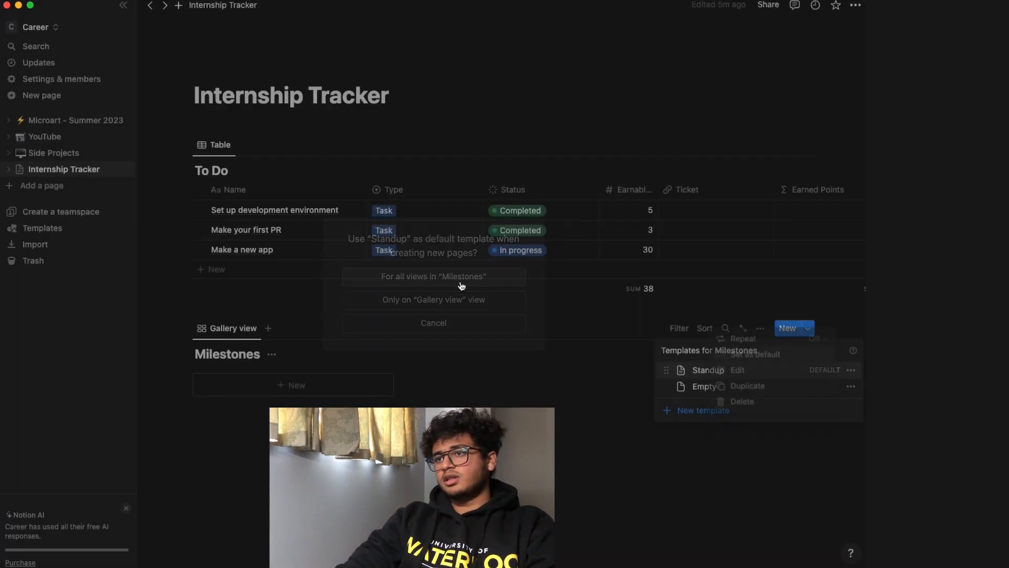
Step: Set the Standup template to repeat every 1 day with creation at 12:00 AM, save the schedule, and close the template options
left_click(851, 371)
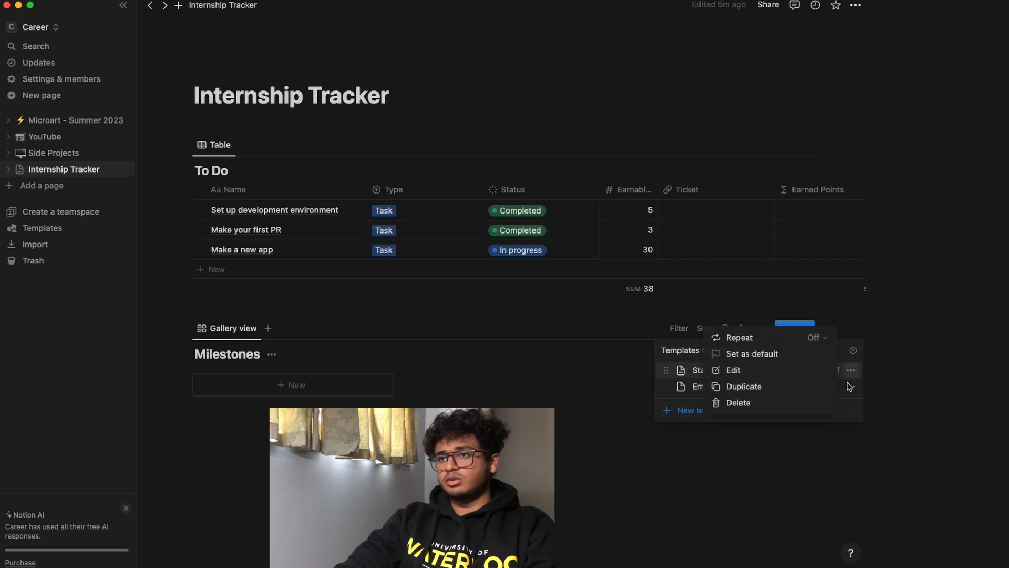
left_click(760, 338)
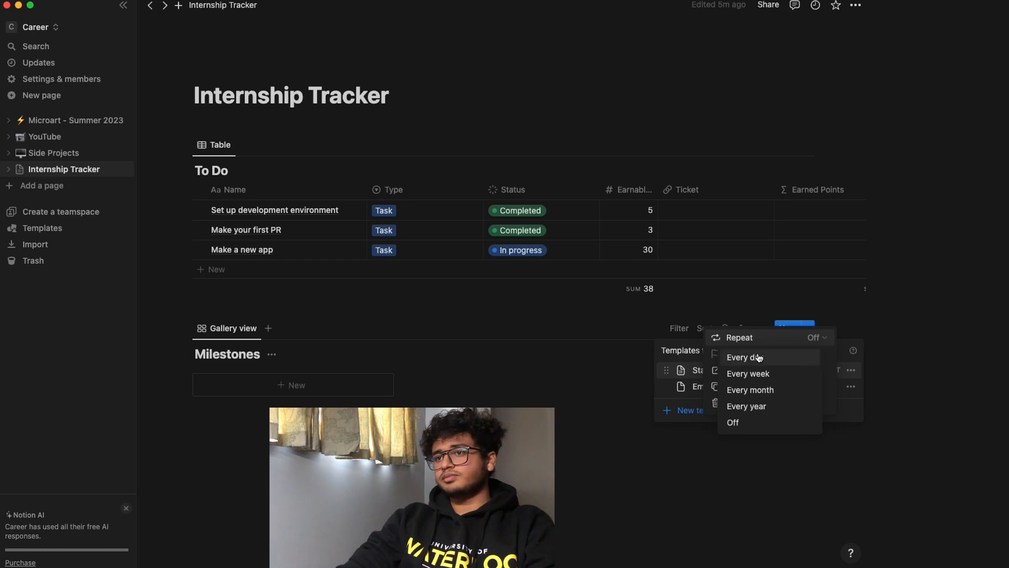
left_click(761, 358)
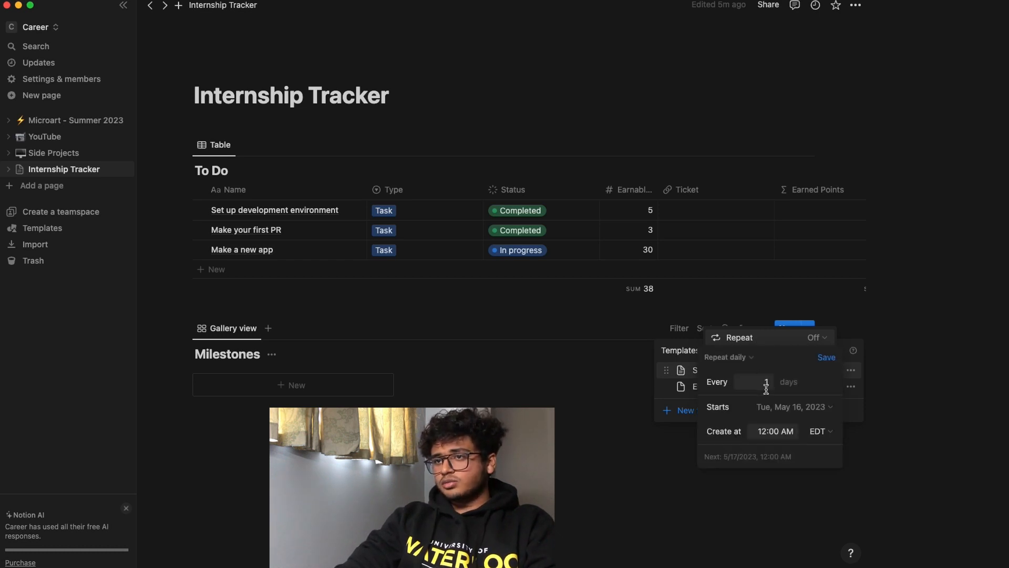
left_click(725, 358)
left_click(743, 360)
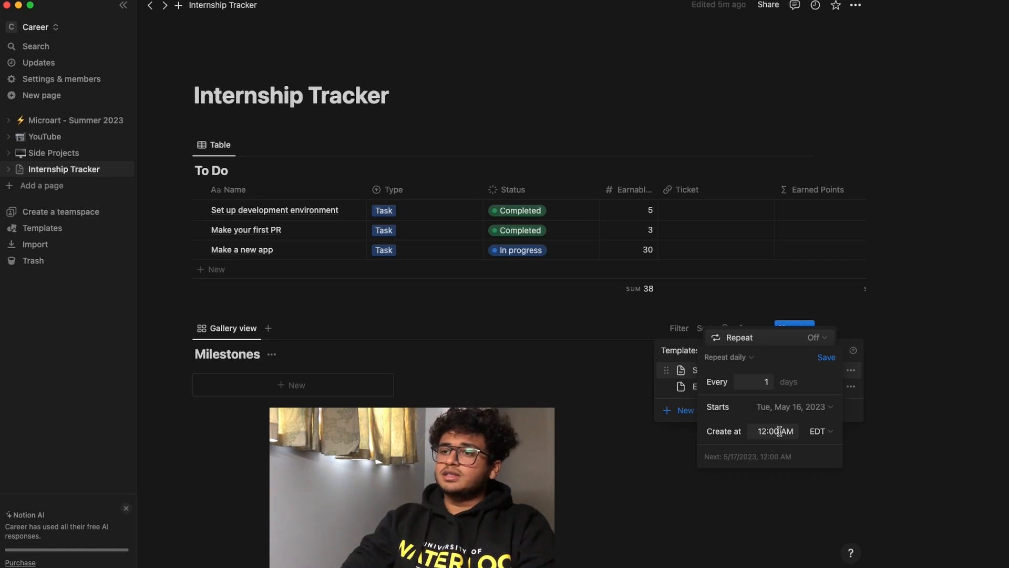
left_click(763, 431)
key("Delete")
type("0")
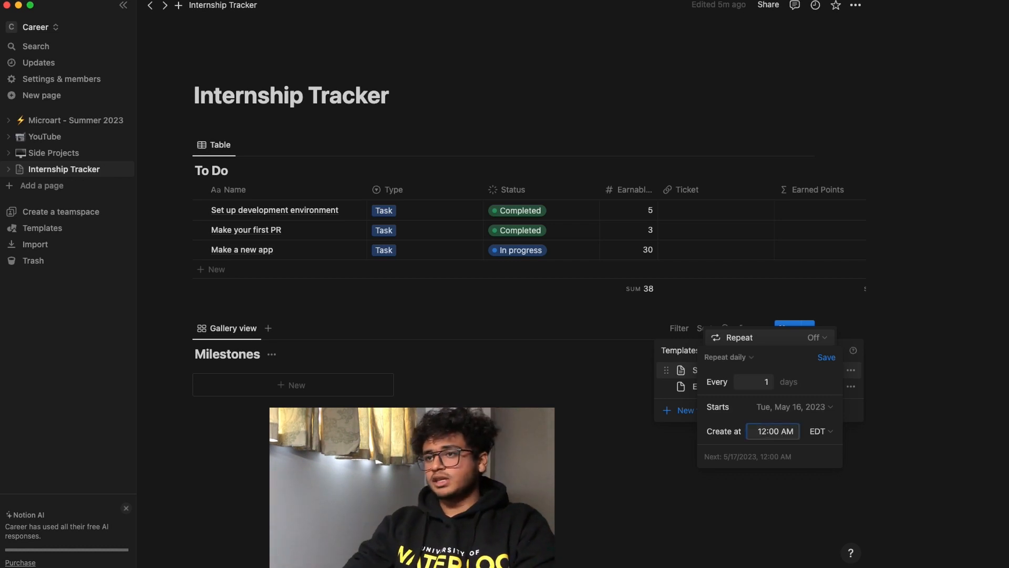
left_click(826, 356)
left_click(742, 464)
left_click(742, 467)
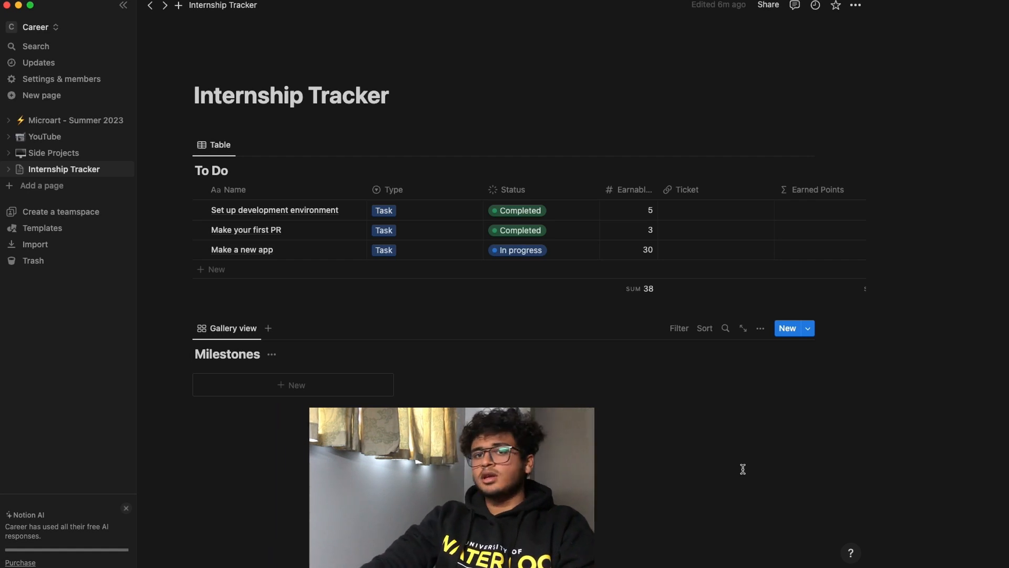
Step: Create a new Milestones page from the default Standup template, reopen it to check its contents, and close it
left_click(316, 393)
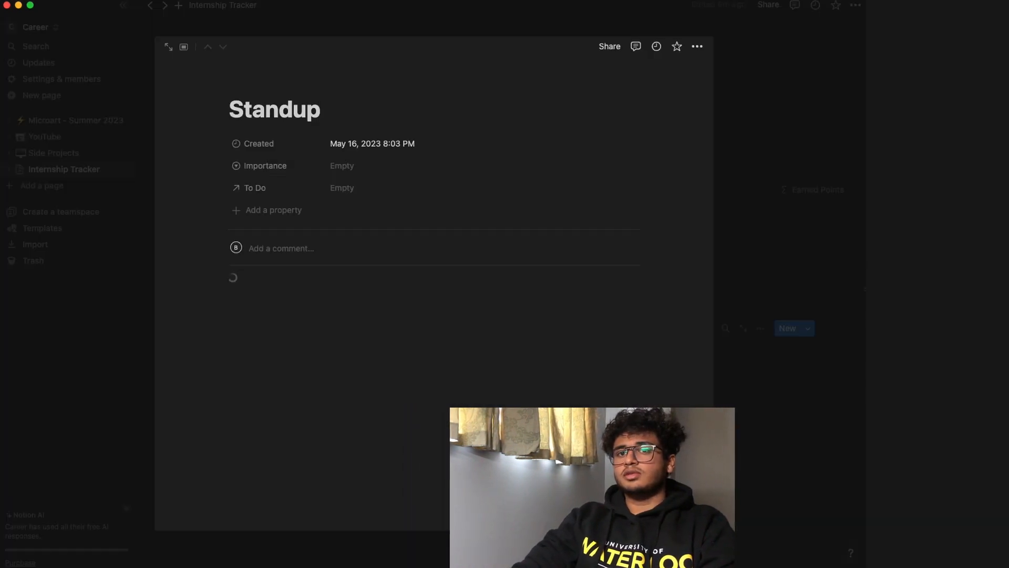
key("Escape")
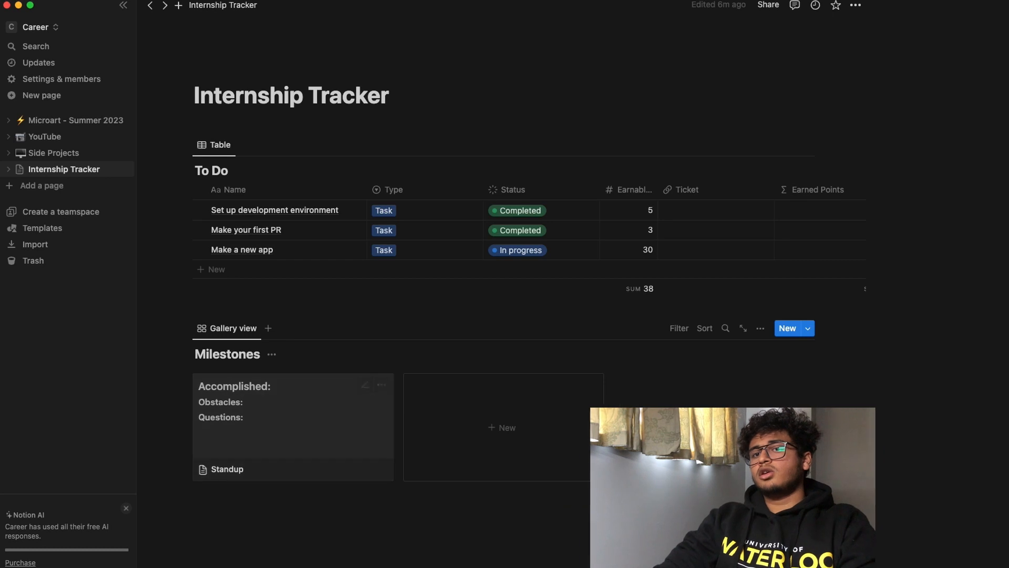
left_click(345, 466)
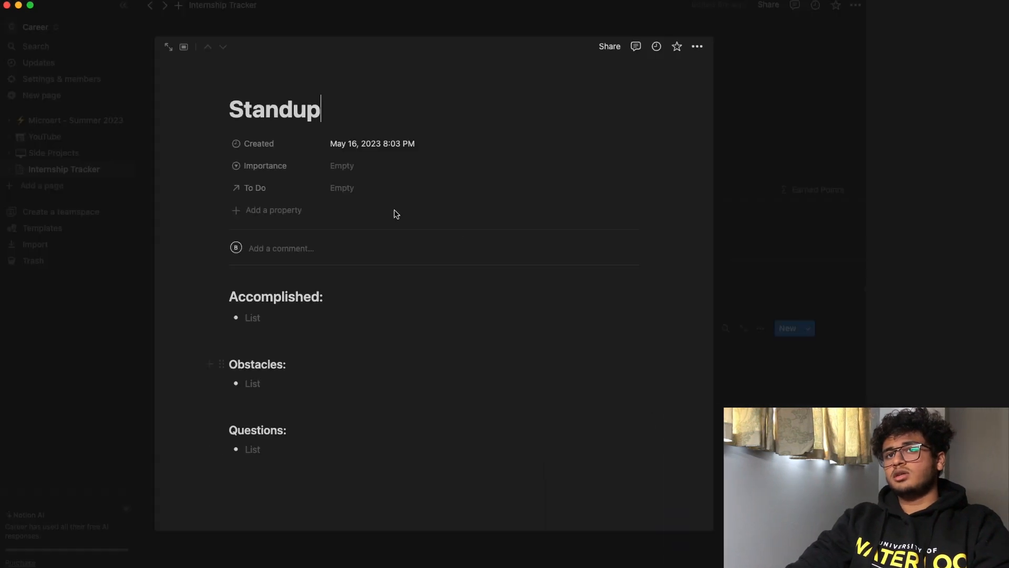
left_click(754, 360)
Step: Show the Created property on the cards in the Milestones gallery view
left_click(762, 327)
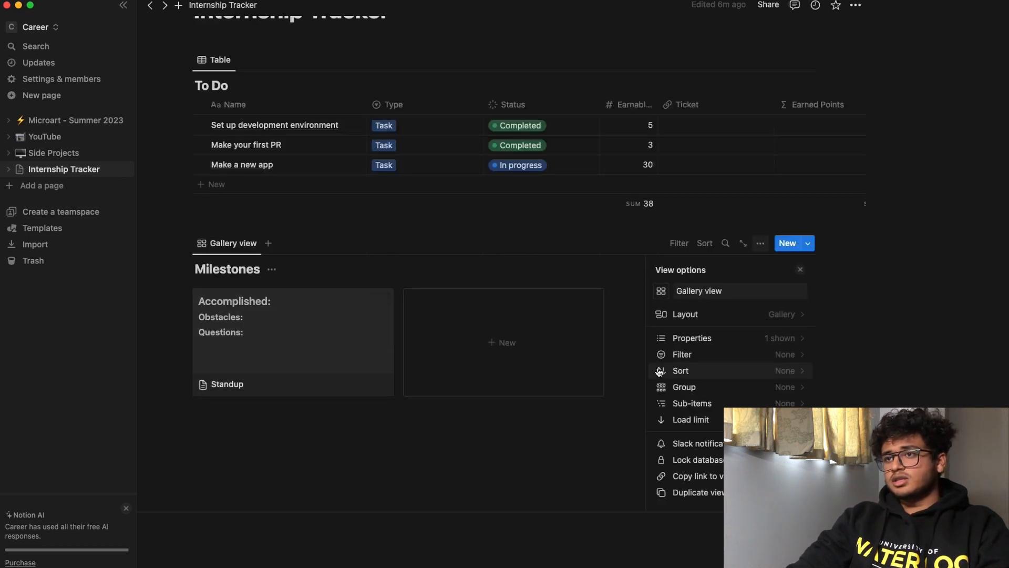
left_click(759, 338)
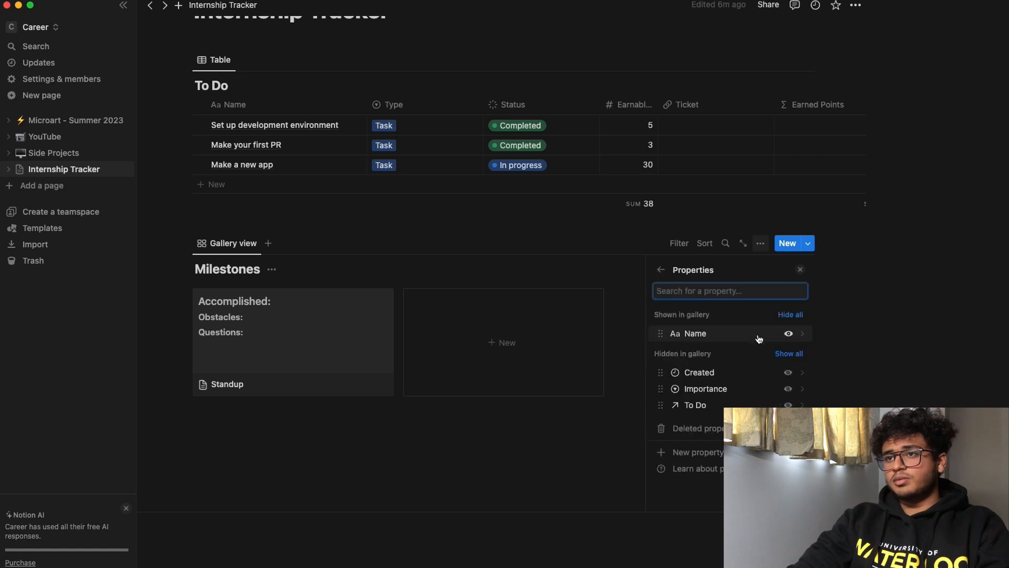
left_click(788, 372)
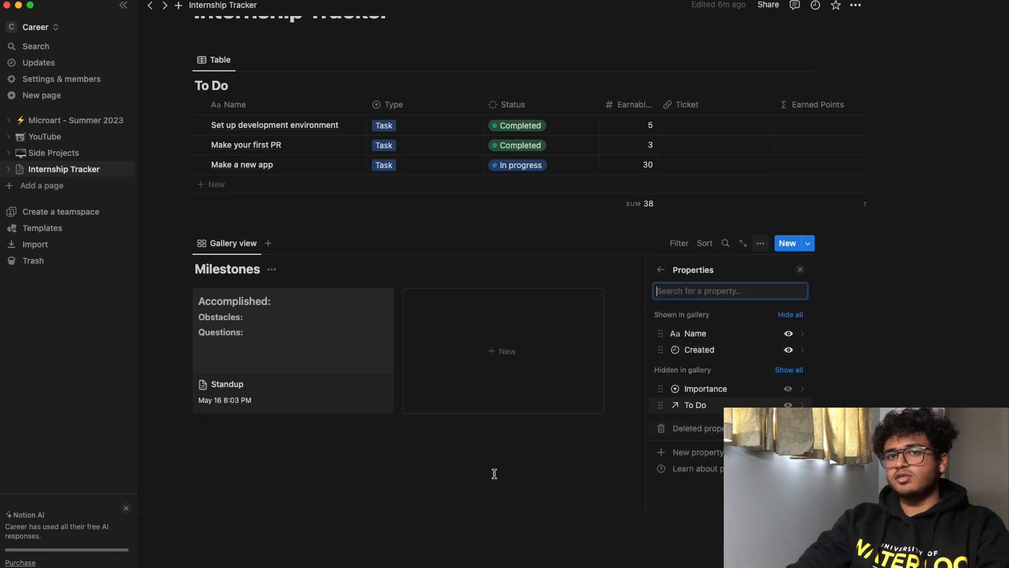
Step: Review the Standup page opened from its card and the Milestones gallery's view options and property visibility
left_click(254, 393)
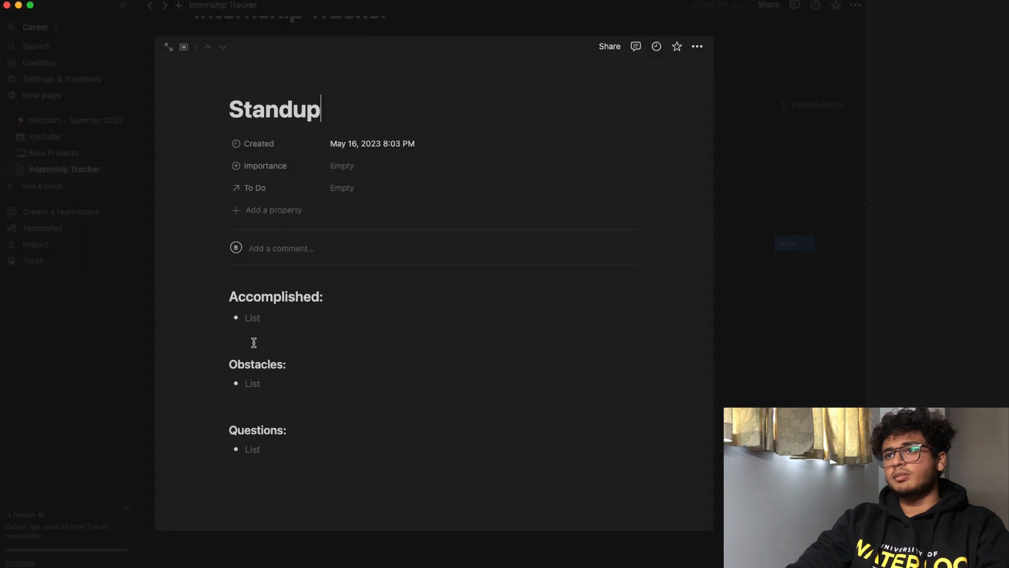
left_click(767, 208)
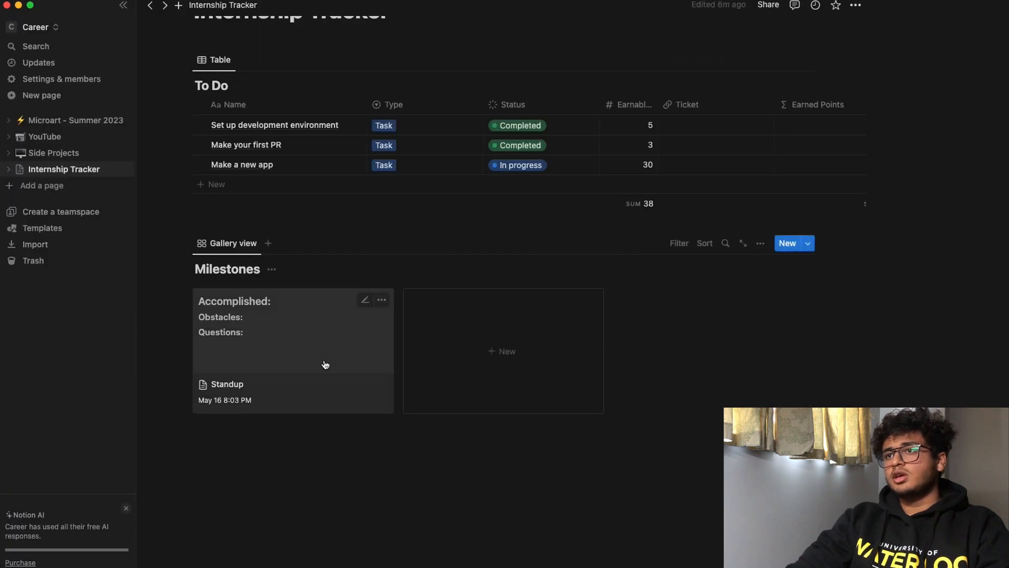
left_click(760, 246)
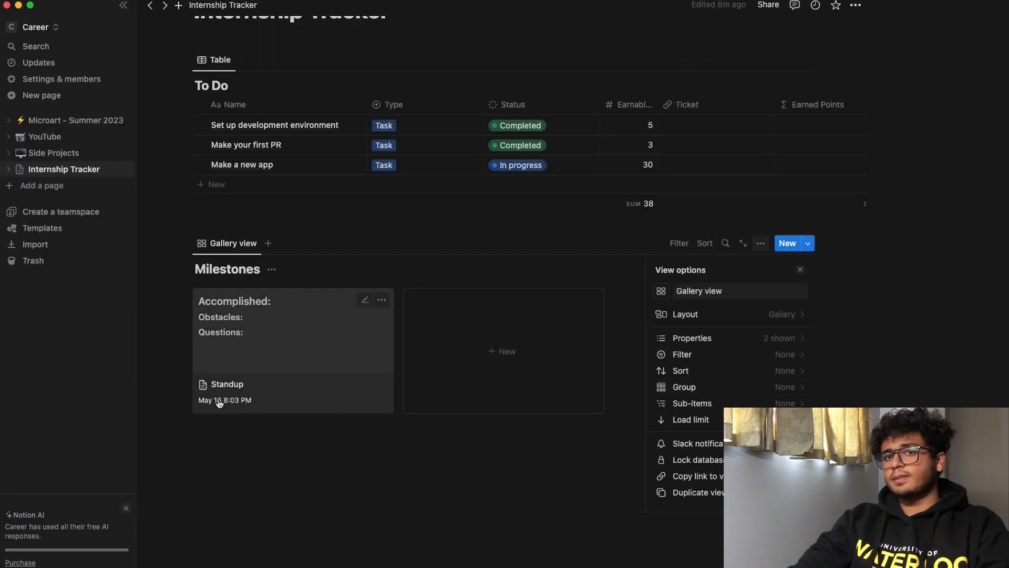
left_click(662, 338)
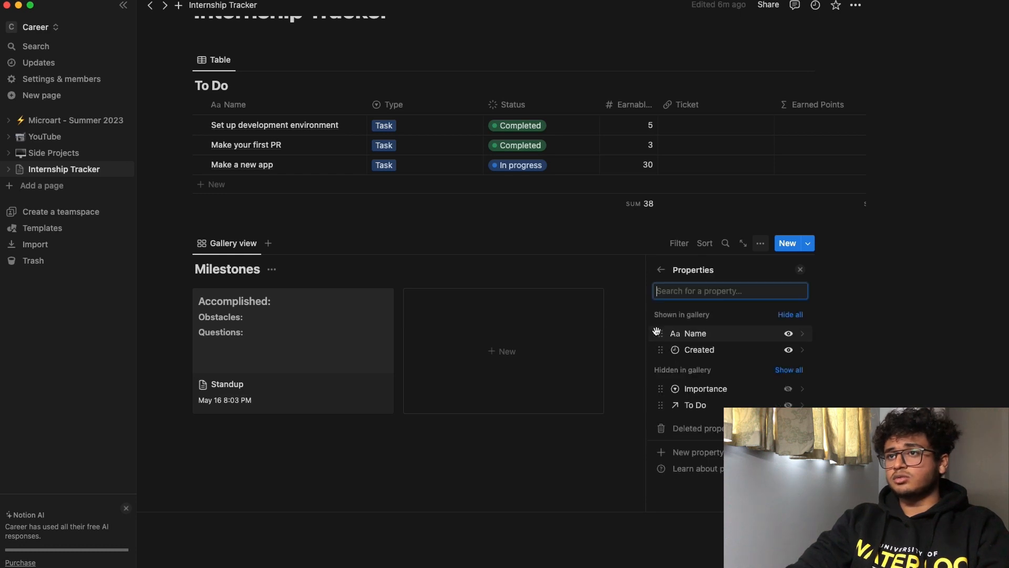
left_click(663, 270)
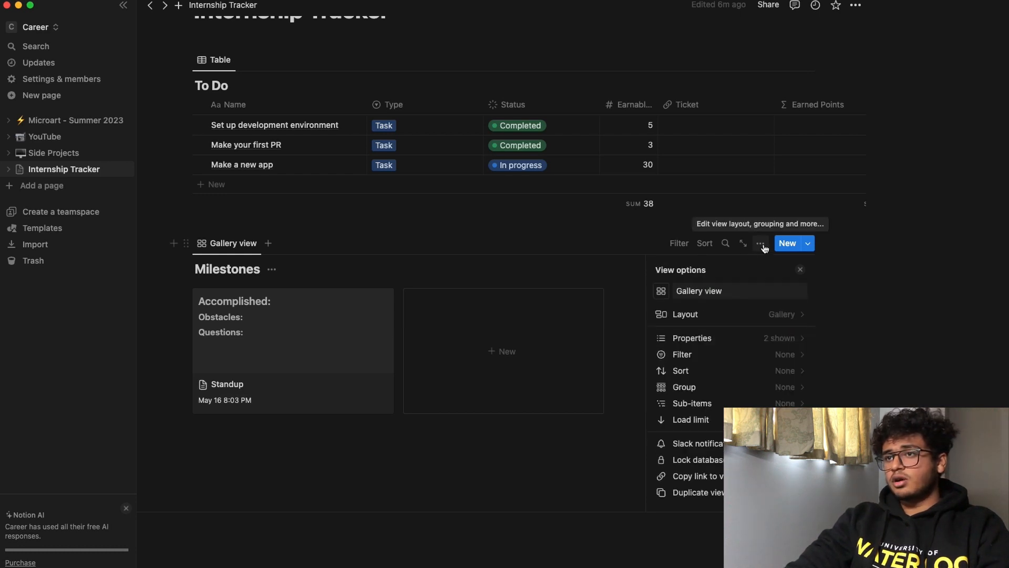
Step: Show the Importance property on the cards in the Milestones gallery and close the view options
left_click(727, 342)
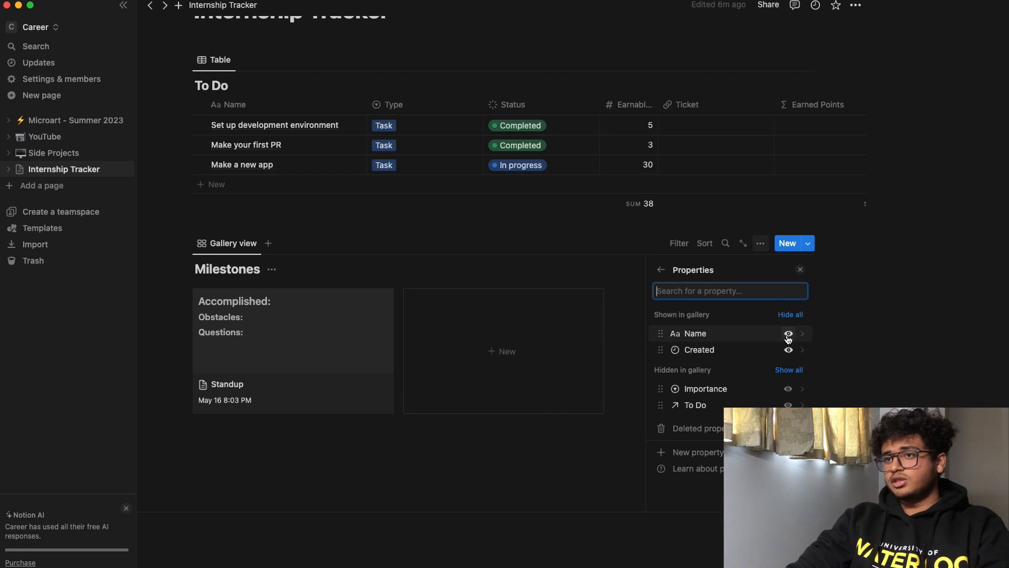
left_click(788, 389)
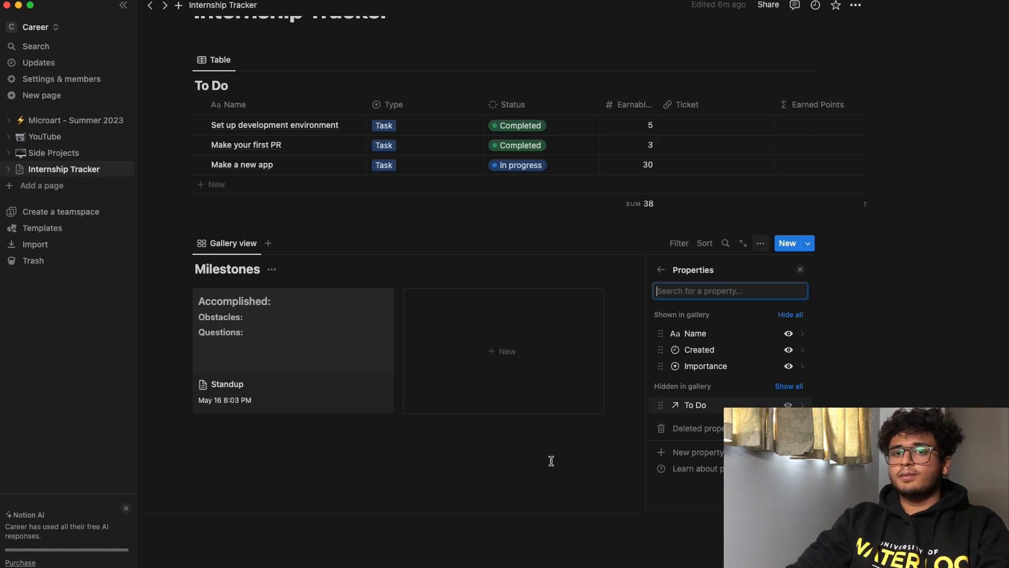
left_click(381, 462)
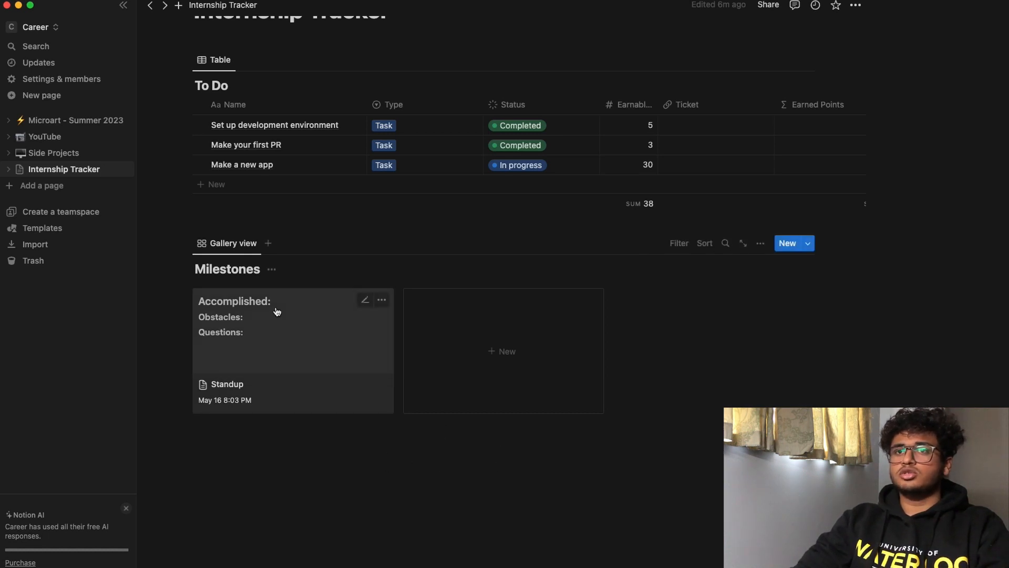
Step: In the Standup page, link the To Do item "Make your first PR" and set Importance to Somewhat Important
left_click(285, 323)
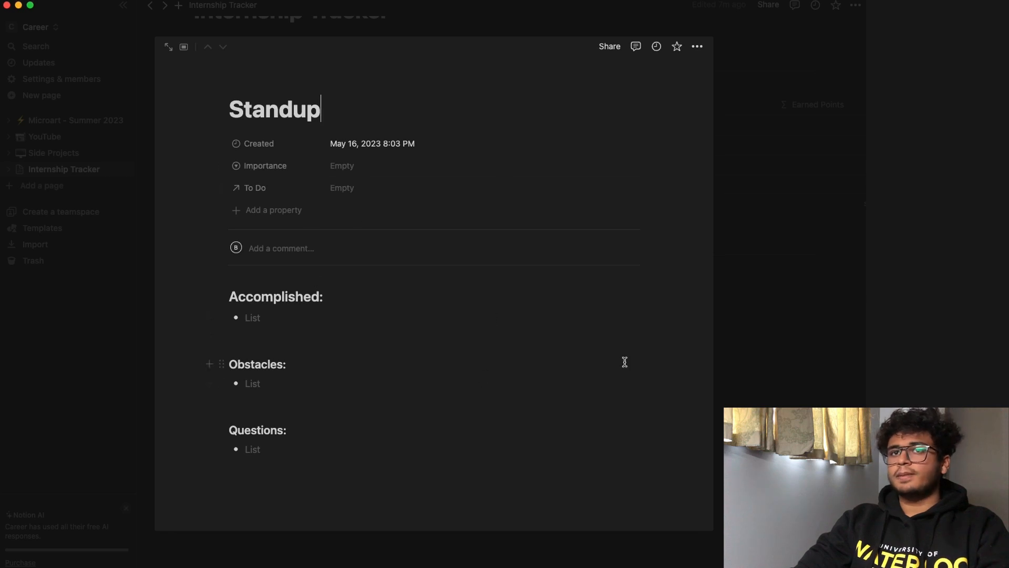
left_click(341, 187)
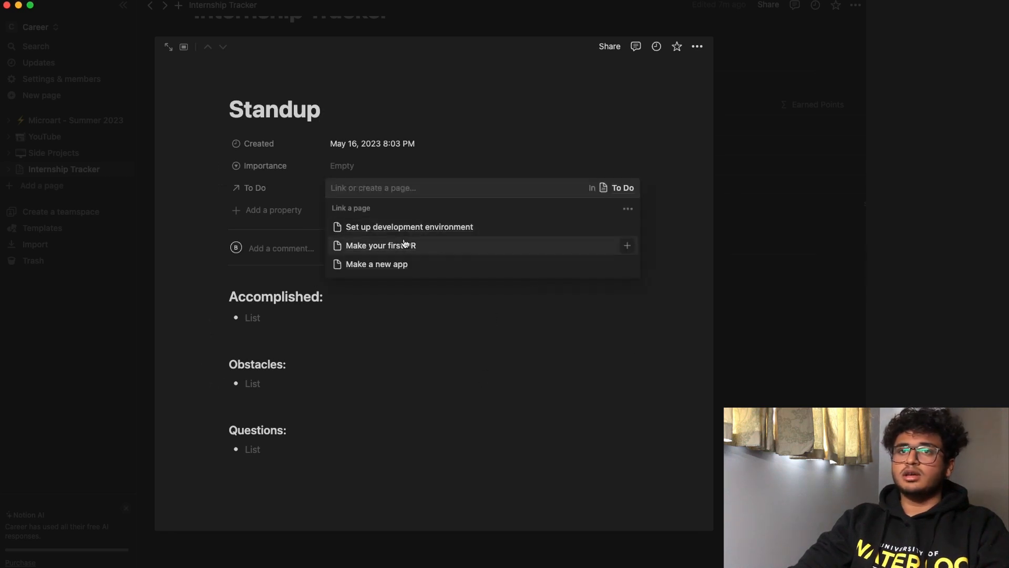
left_click(405, 244)
left_click(367, 168)
left_click(366, 167)
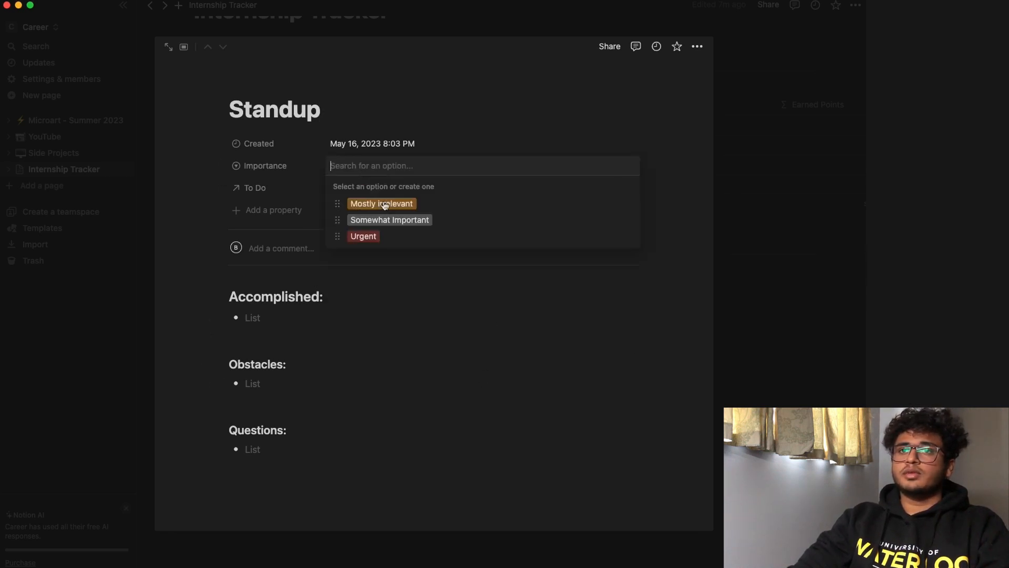
left_click(415, 220)
Step: Fill the Standup page with "Did a lot of stuff" as Accomplished, "Nothing" as Obstacles and "What is your name?" as Questions, and close it
left_click(283, 319)
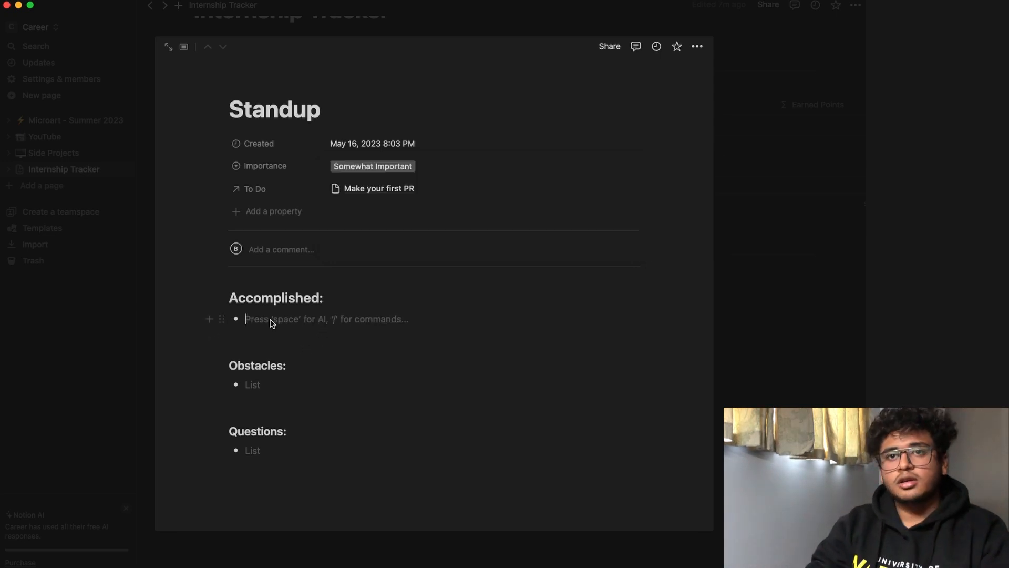
type("Did a lot of stuff")
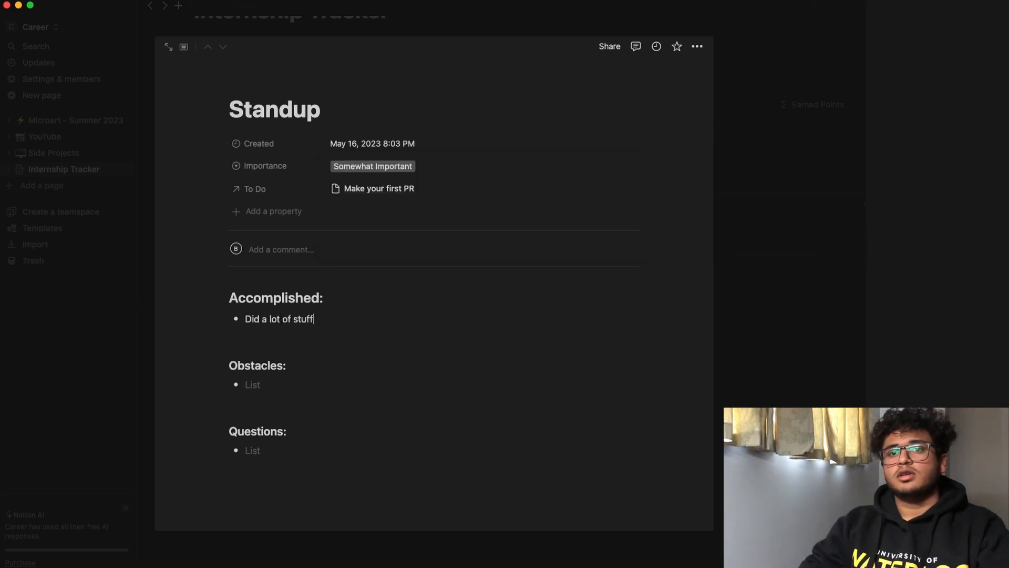
left_click(259, 386)
type("Nothing")
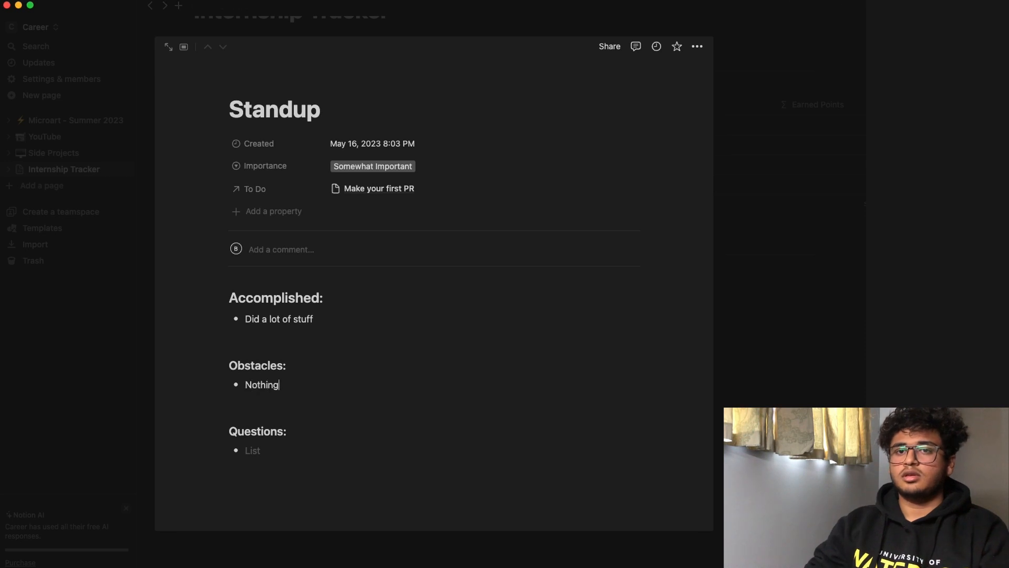
left_click(292, 448)
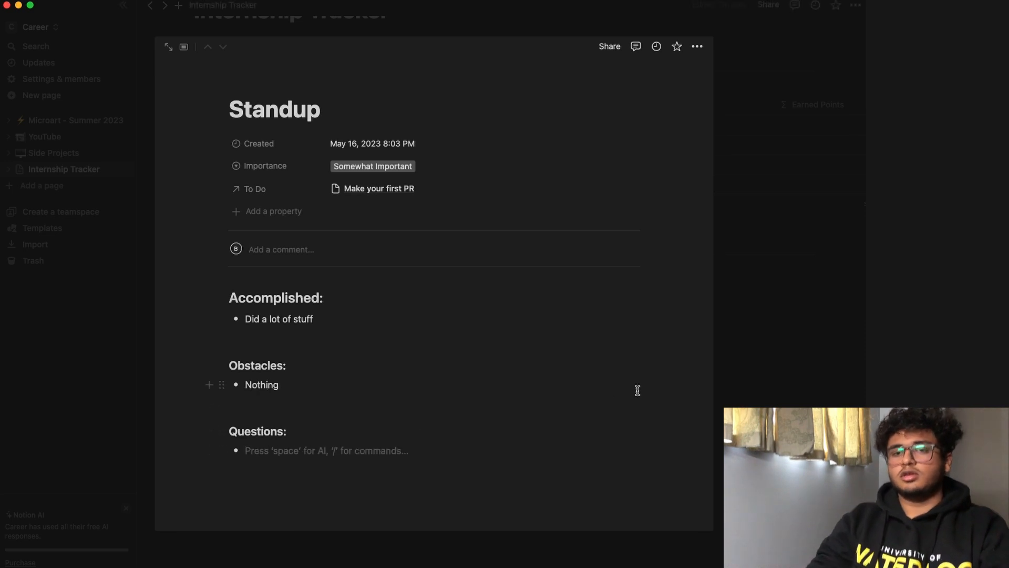
type("What is your name?")
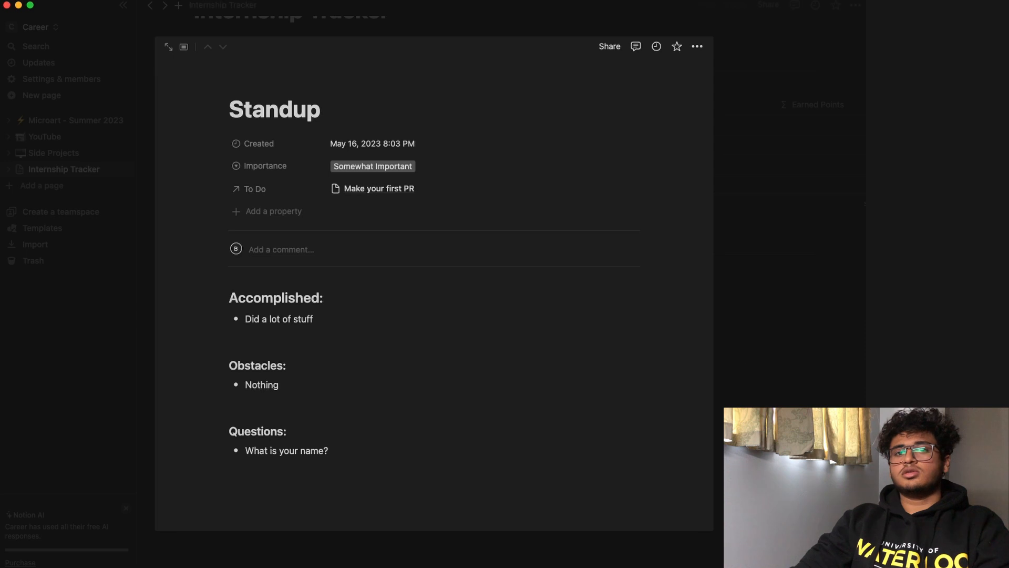
left_click(772, 362)
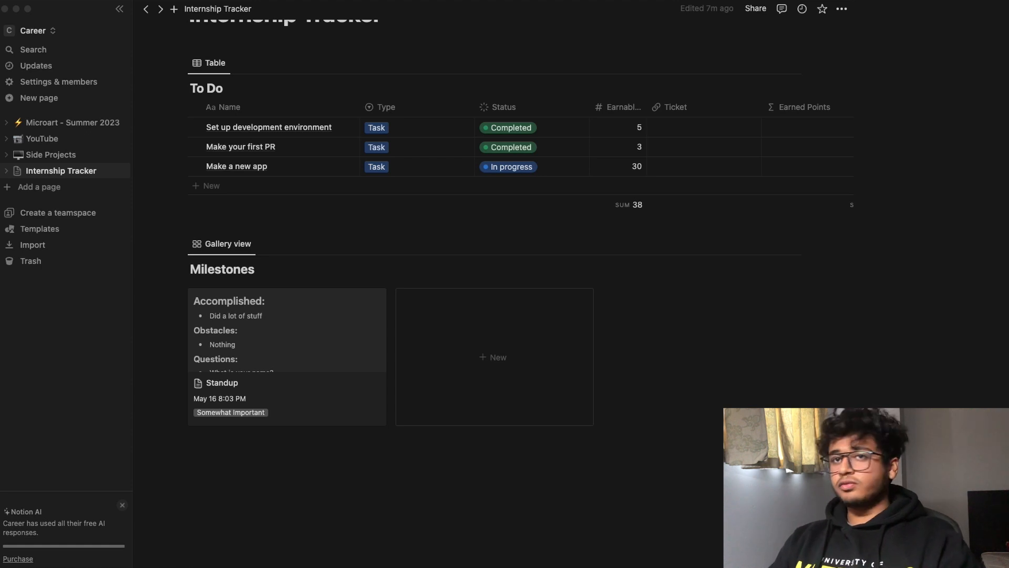
Step: Add an empty line below the Milestones gallery on the Internship Tracker page
scroll(587, 464, "up", 3)
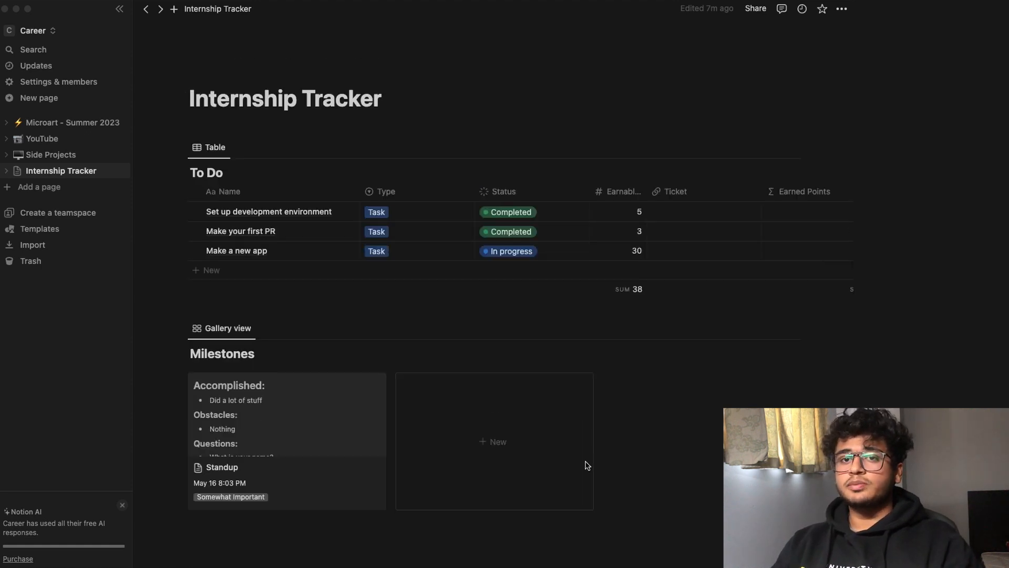
scroll(567, 465, "down", 4)
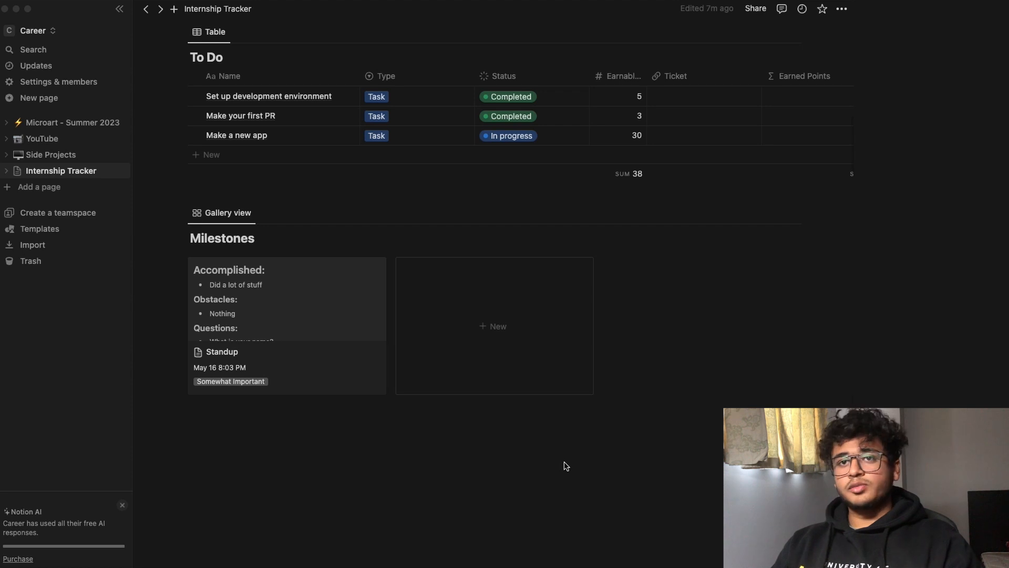
left_click(418, 447)
left_click(424, 444)
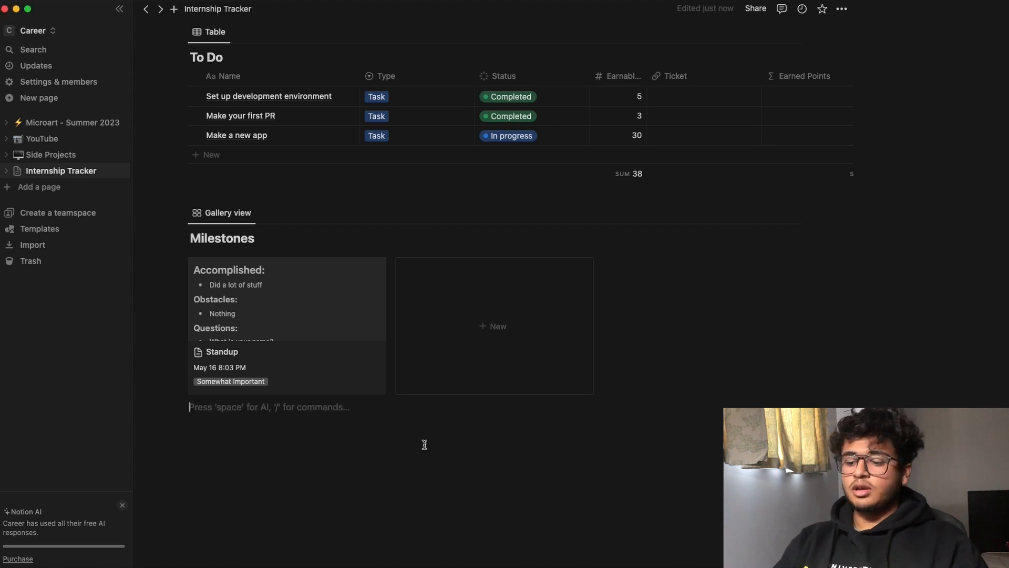
key("Return")
type("/")
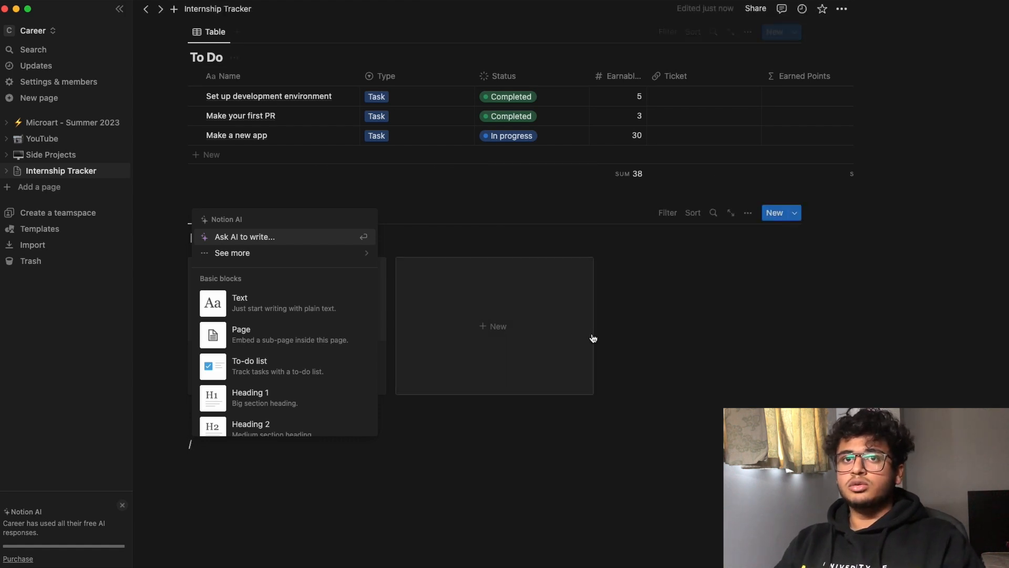
key("Escape")
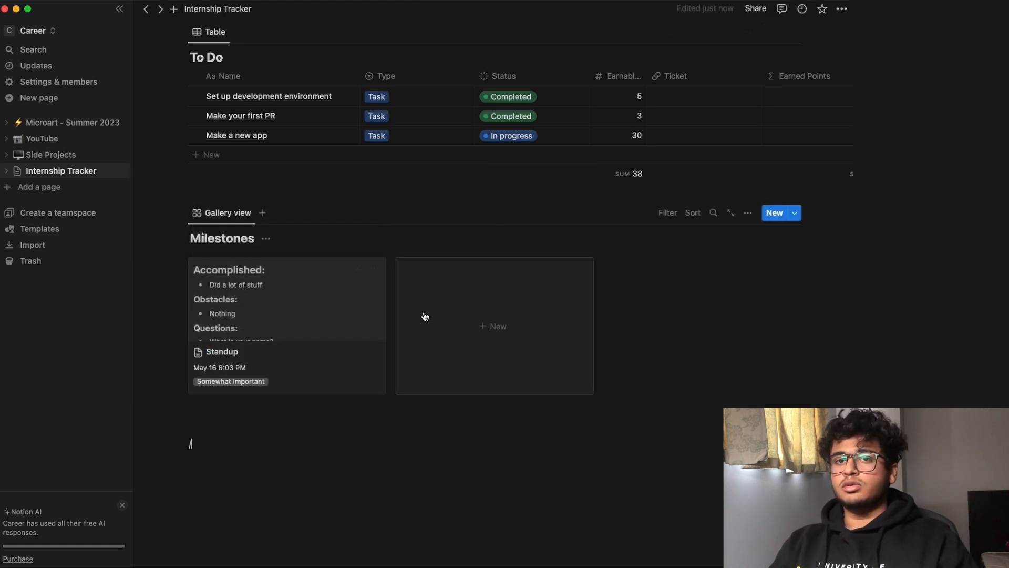
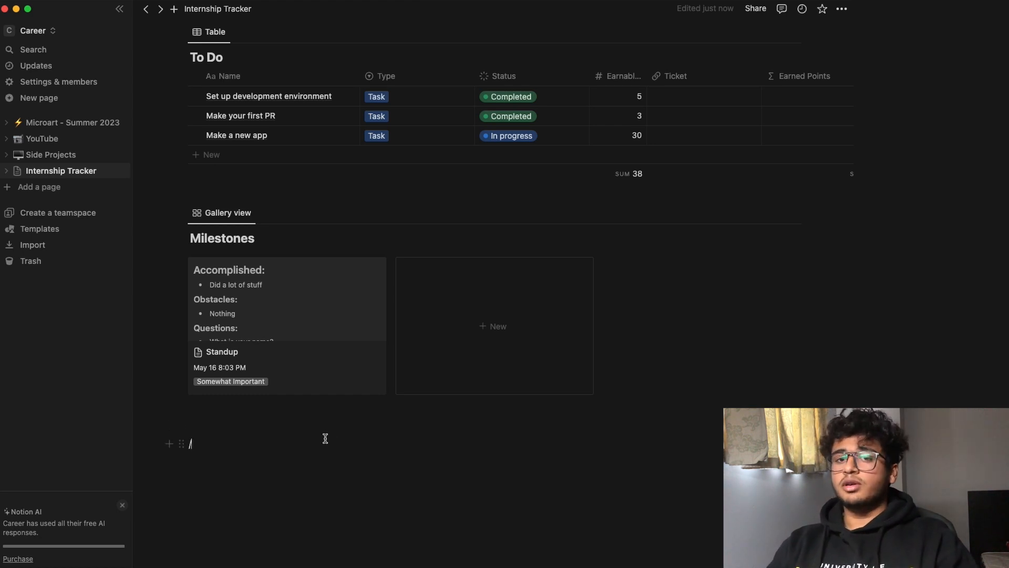
type("\\")
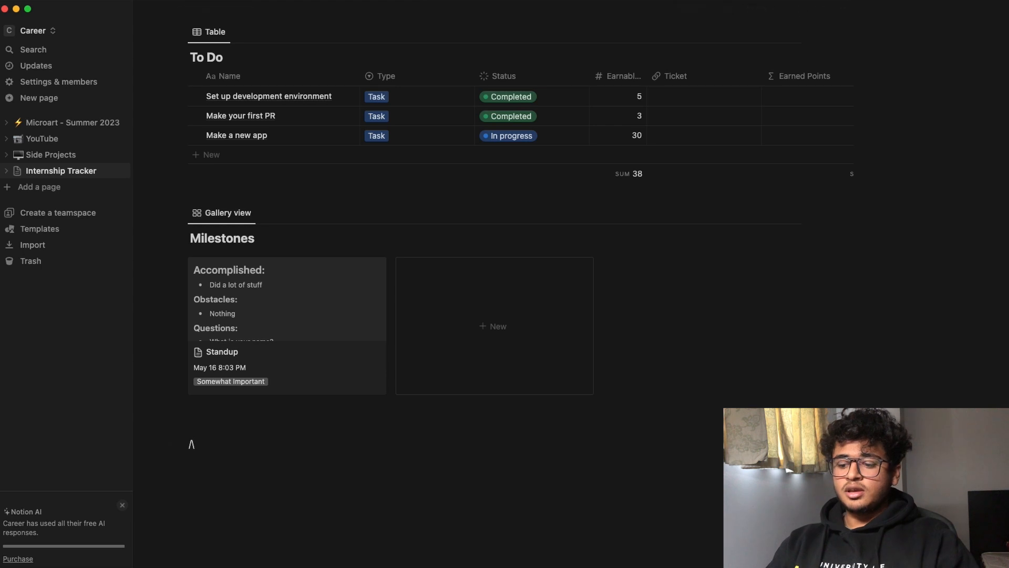
key("BackSpace")
key("BackSpace")
Step: Insert a gallery view below Milestones and create a new database as its data source
type("/gall")
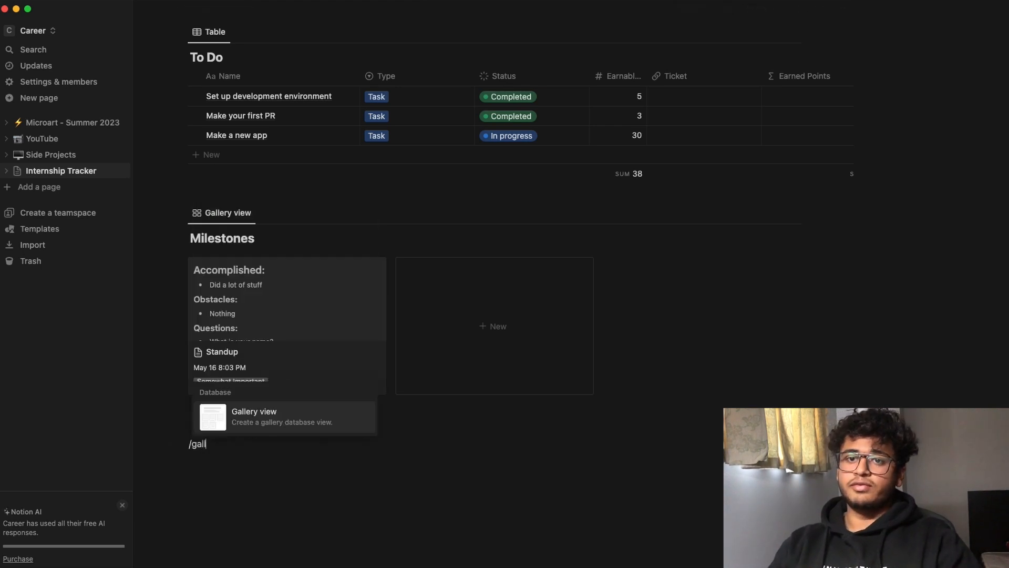
key("Return")
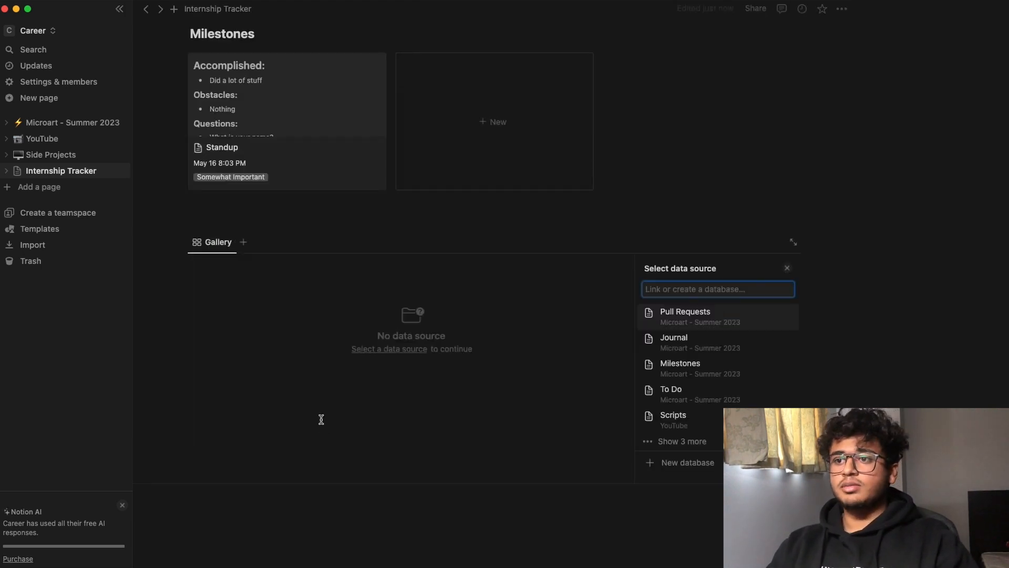
left_click(657, 460)
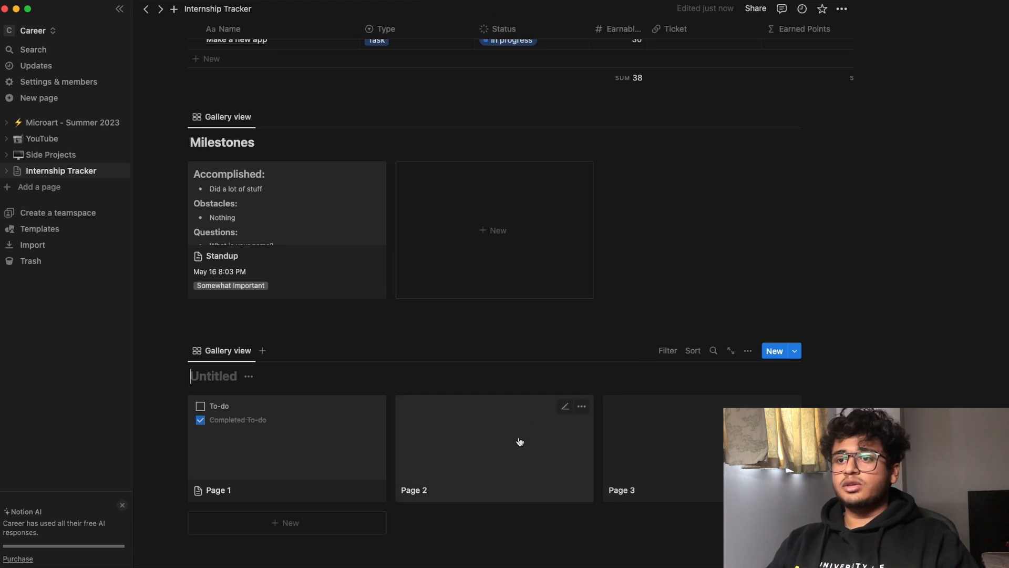
left_click_drag(756, 459, 331, 434)
right_click(286, 434)
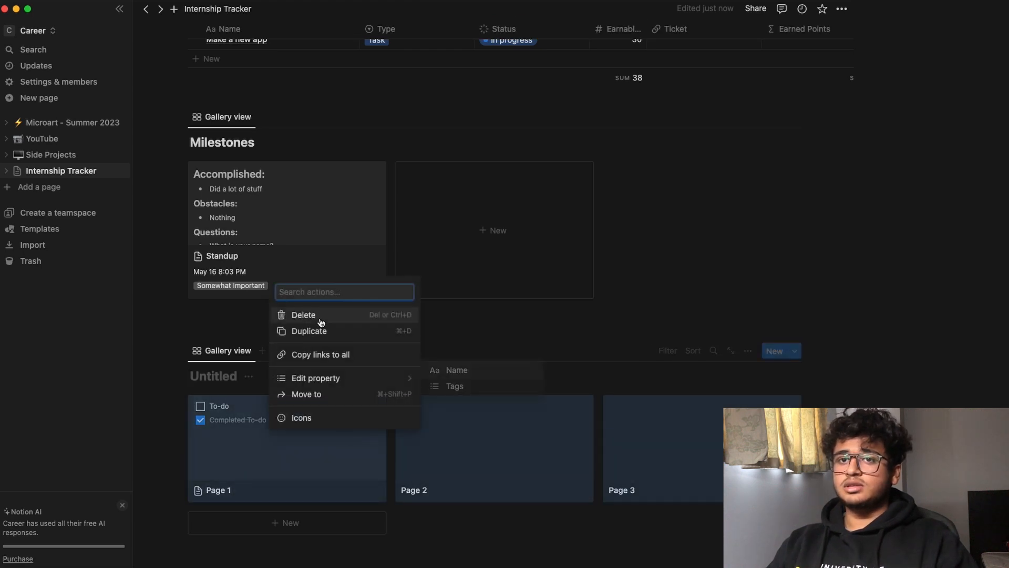
left_click(434, 528)
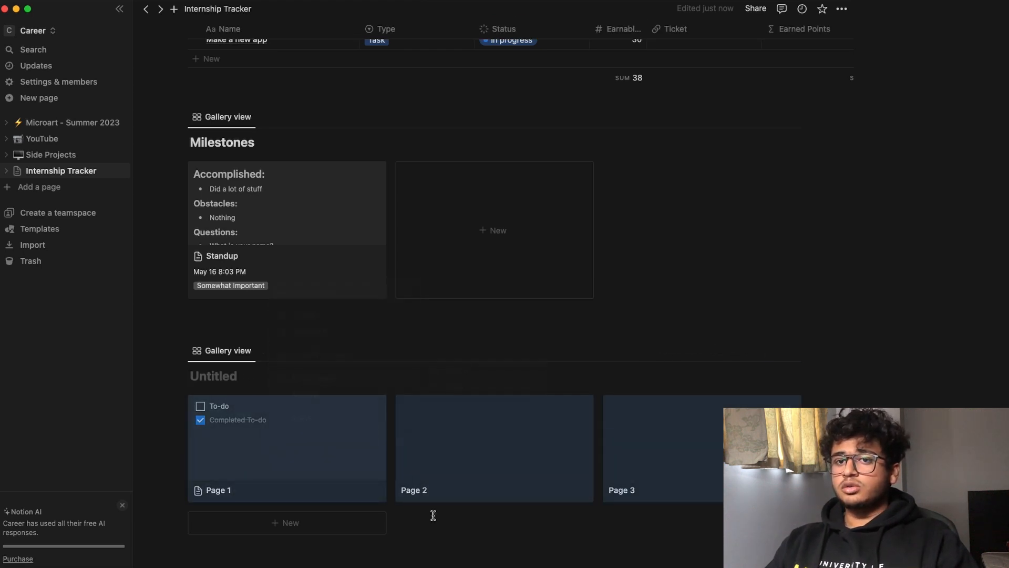
left_click(510, 523)
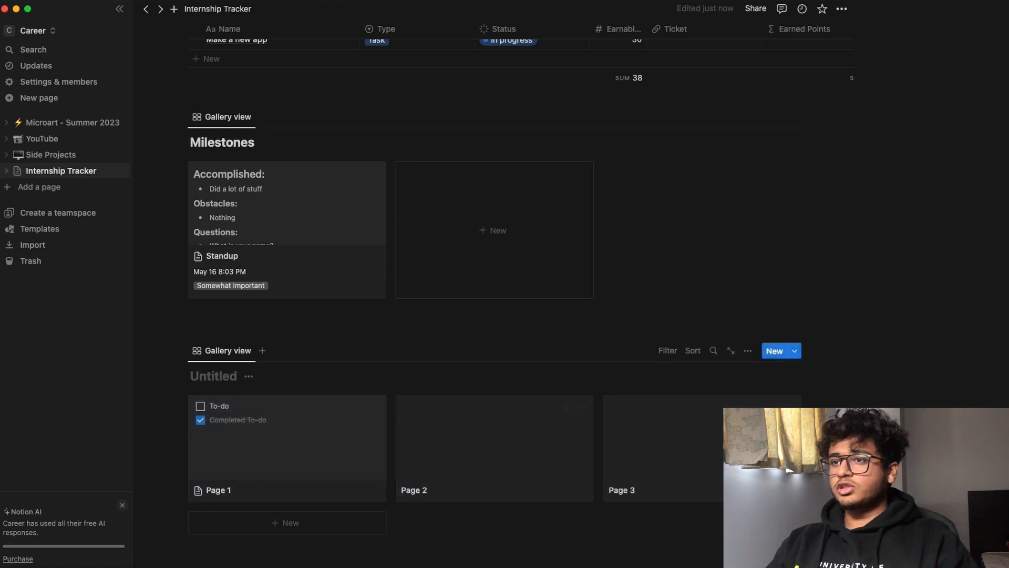
Step: Try the Small card size in the untitled gallery's layout, return it to Medium, set the card preview to None, and close the view options
left_click(751, 355)
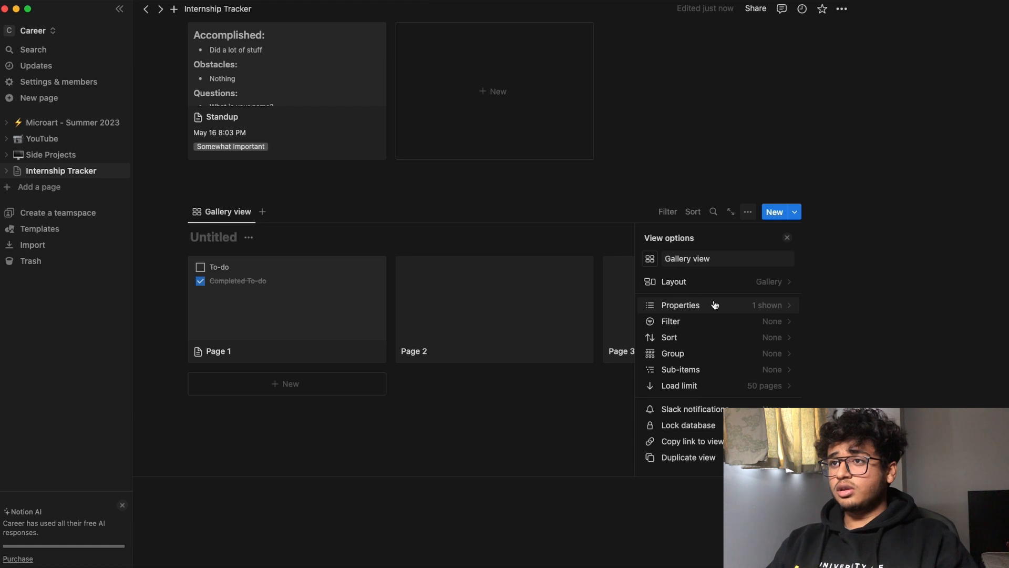
left_click(712, 281)
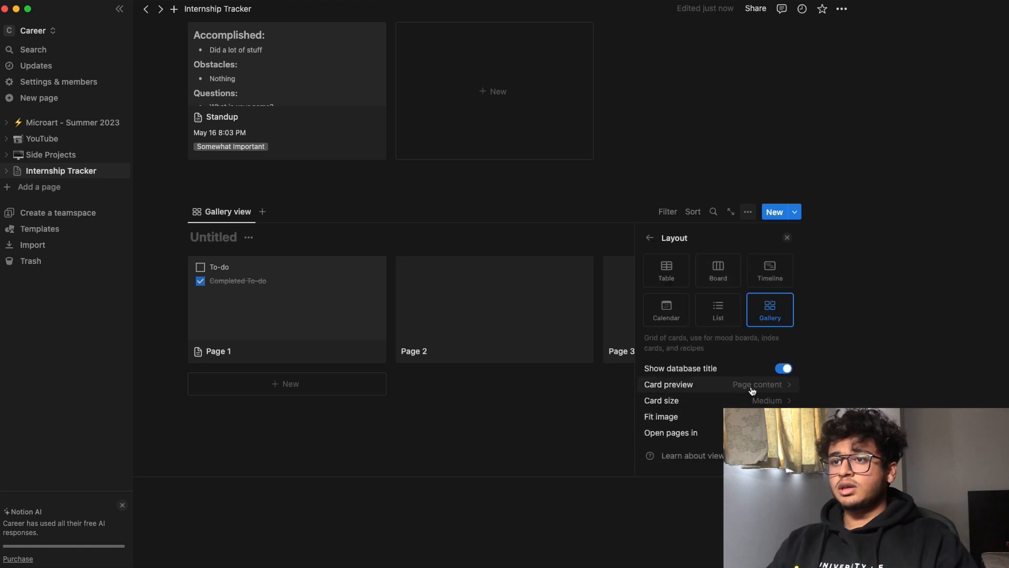
left_click(742, 403)
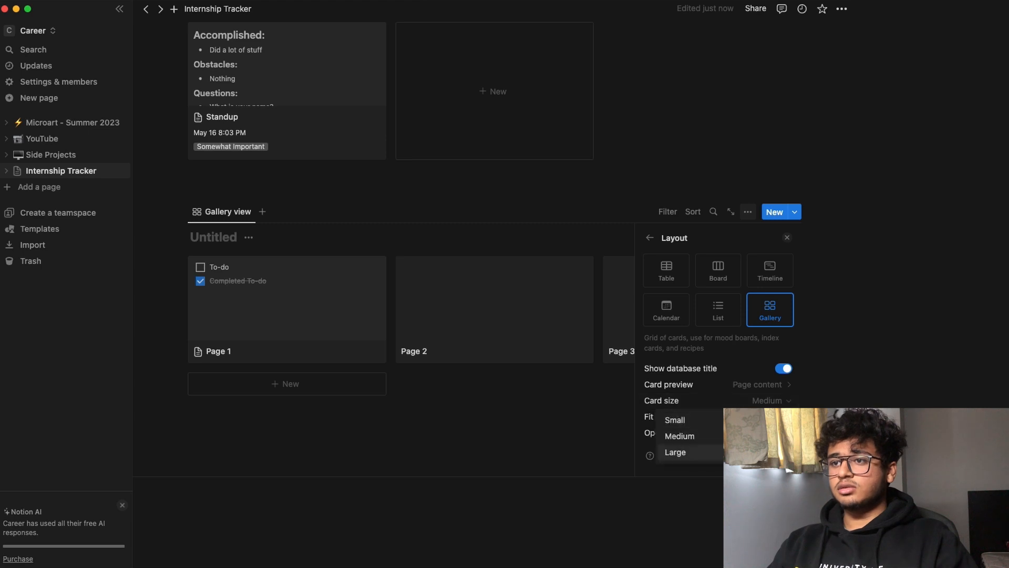
left_click(714, 426)
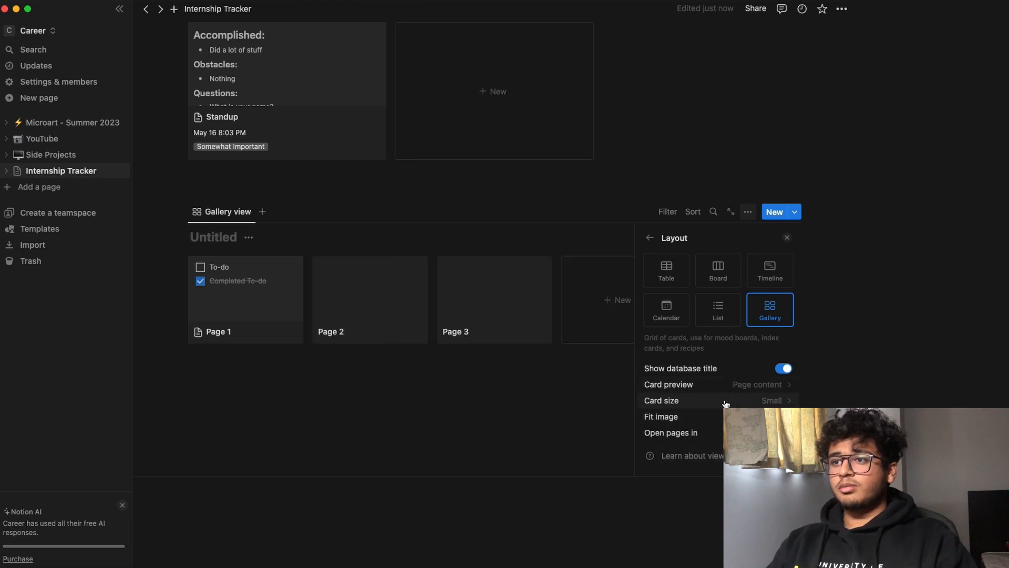
left_click(710, 402)
left_click(680, 436)
left_click(699, 385)
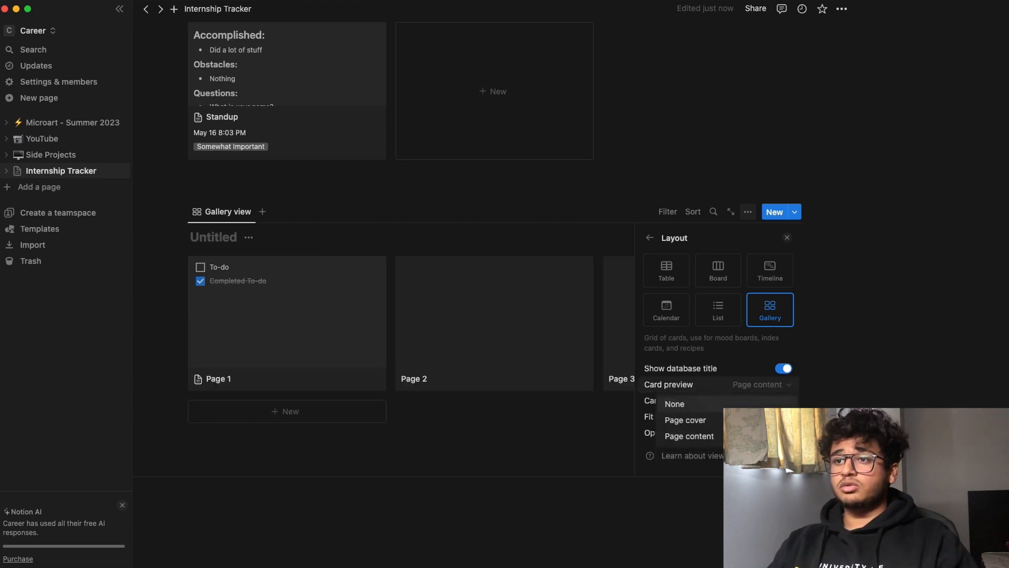
left_click(675, 405)
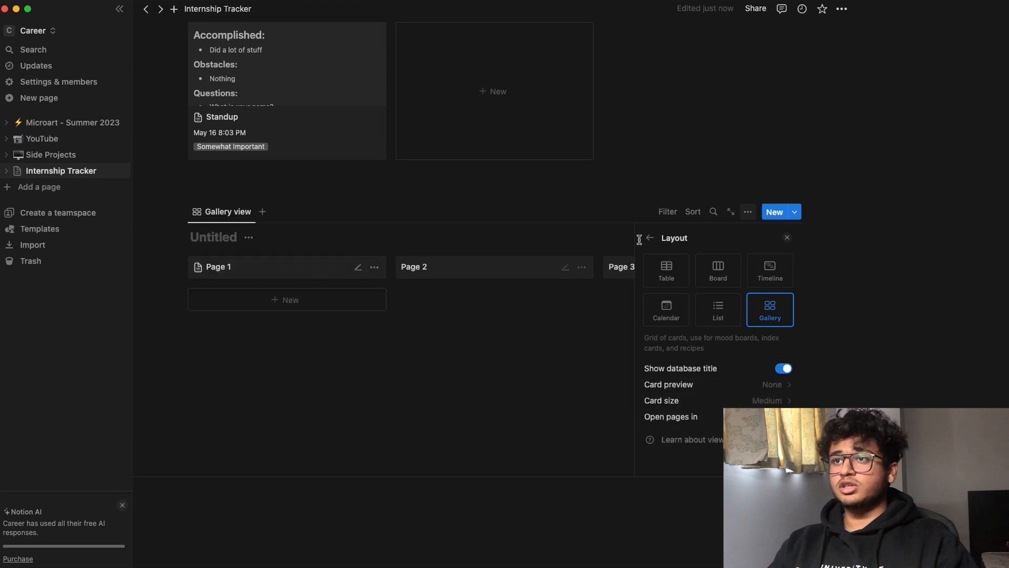
left_click(747, 211)
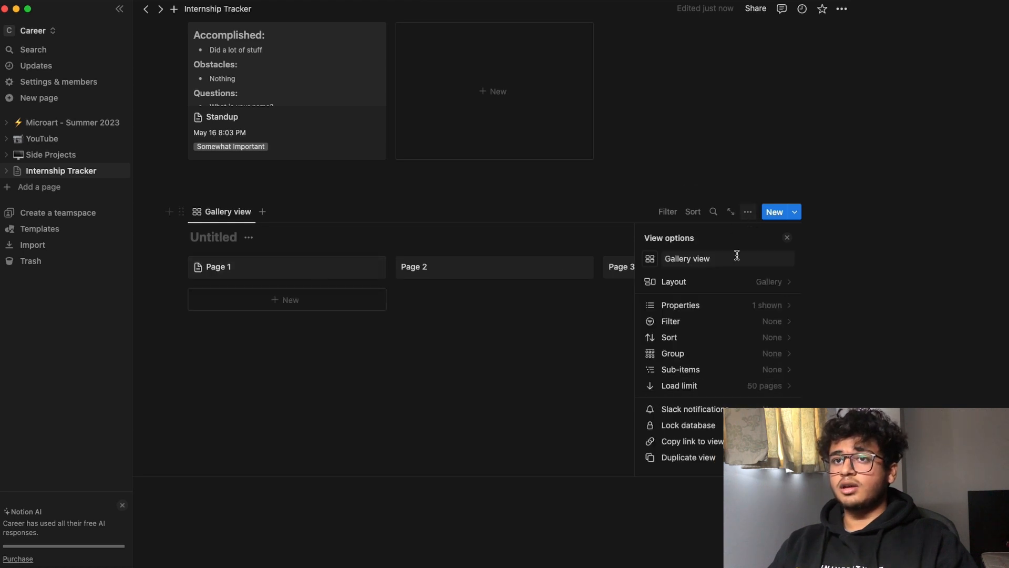
left_click(748, 215)
Step: Title the untitled gallery database Journal
scroll(739, 248, "up", 2)
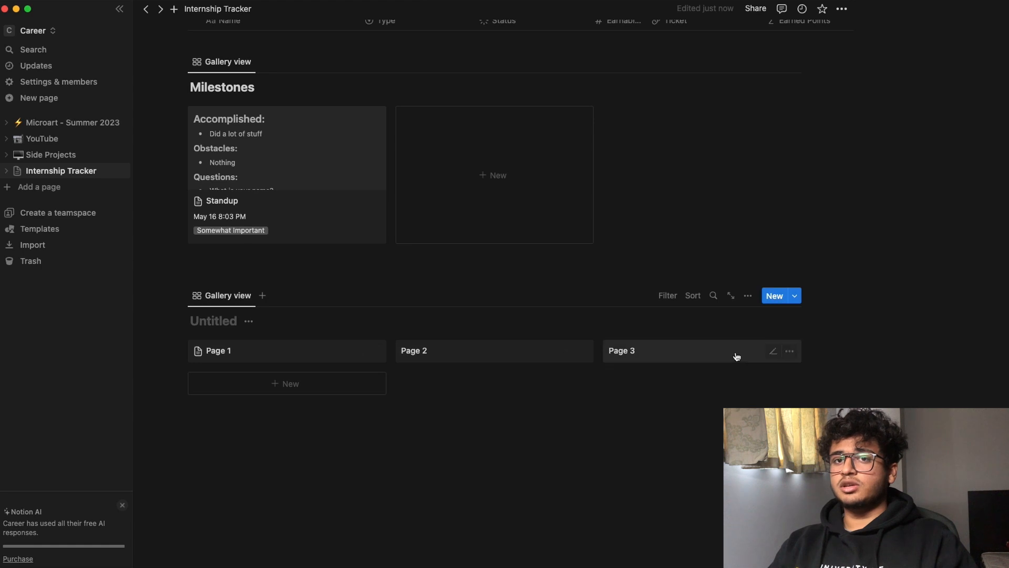
left_click(211, 321)
type("Journal")
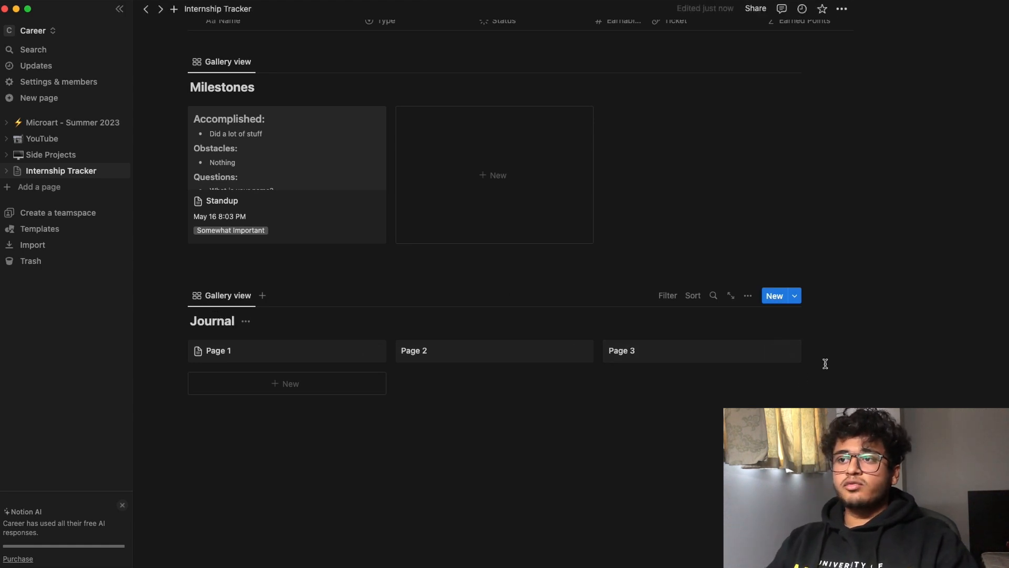
Step: Open Page 1 in the Journal gallery and delete its Tags property from the database
left_click(226, 351)
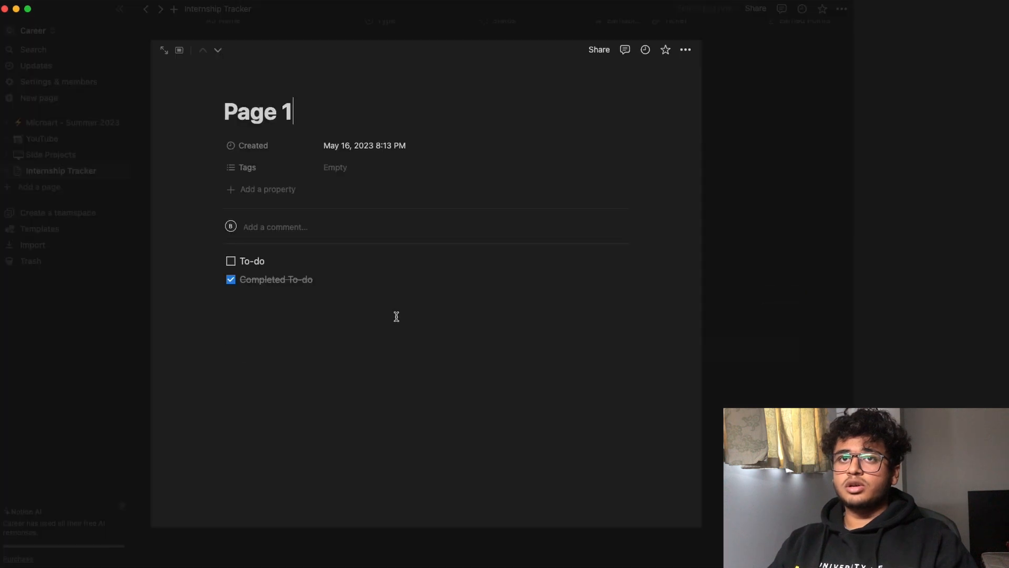
left_click(269, 171)
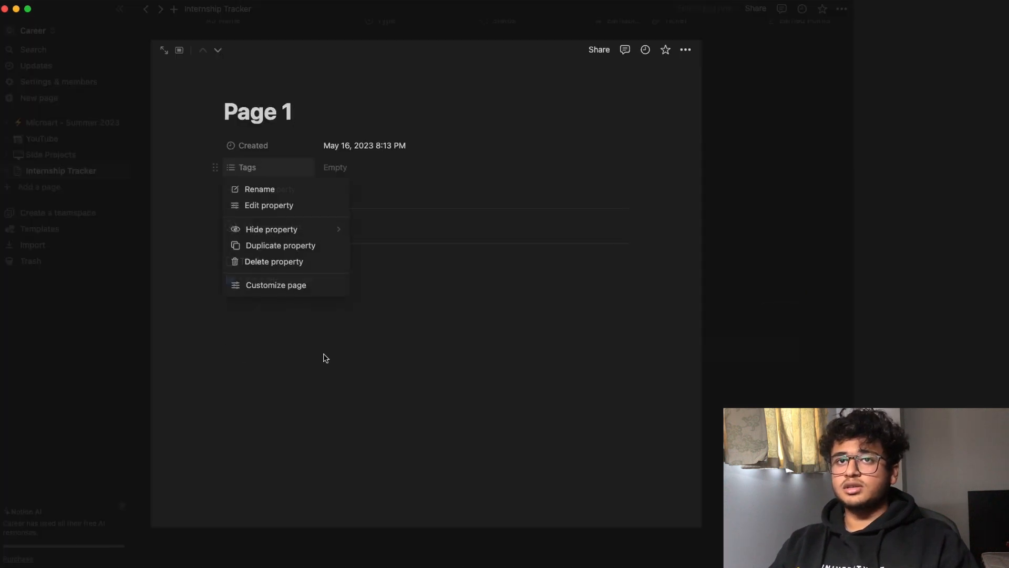
mouse_move(285, 230)
left_click(283, 262)
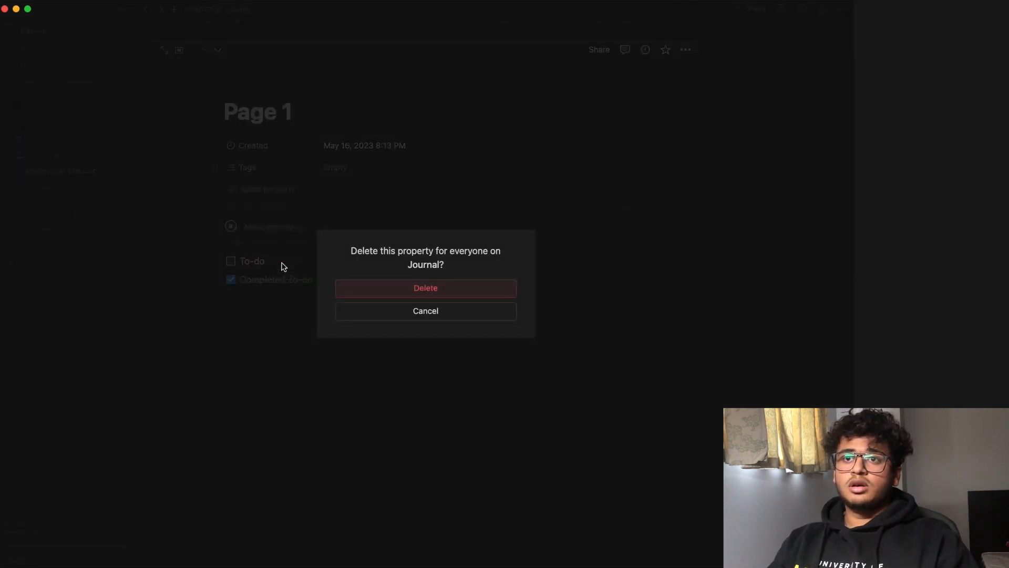
left_click(426, 289)
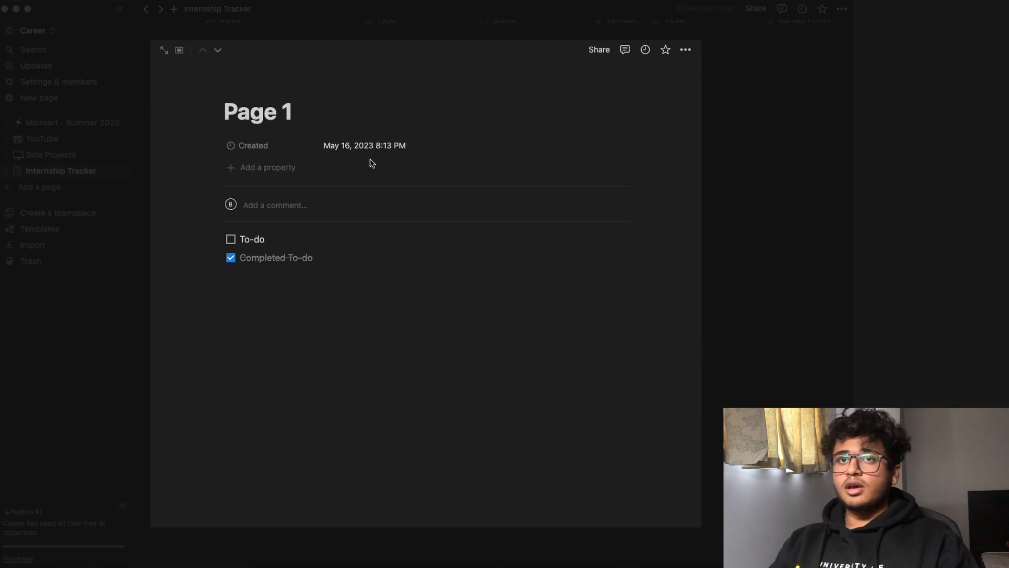
Step: Add a relation property named Milestones to the Journal, linked to the Internship Tracker's Milestones database
left_click(269, 168)
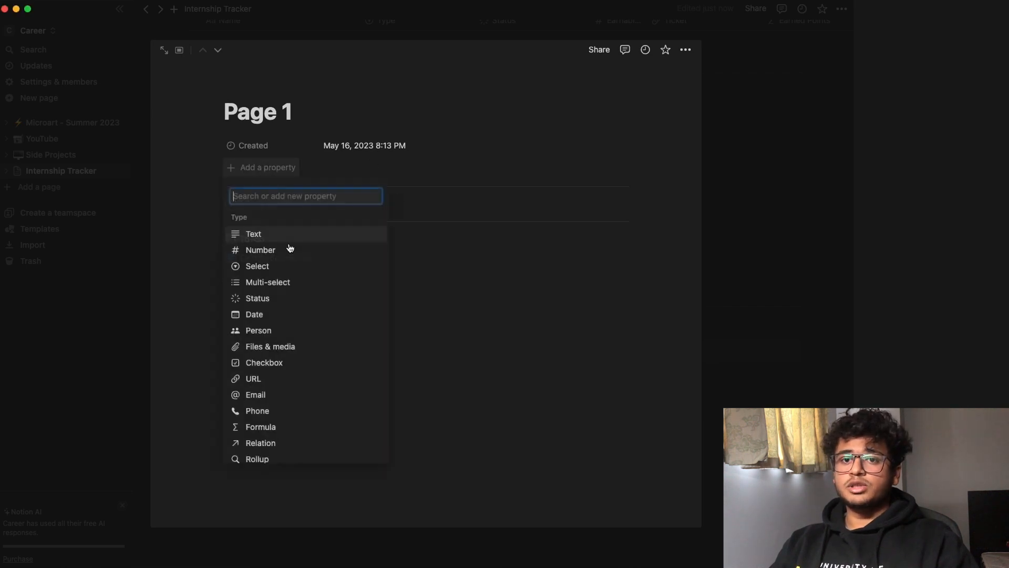
scroll(307, 402, "down", 2)
left_click(281, 401)
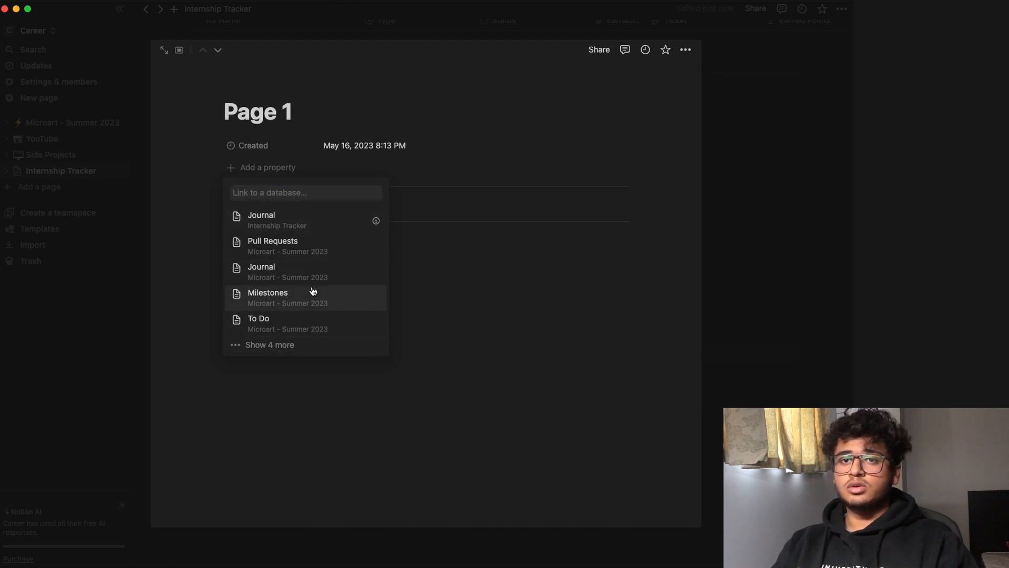
left_click(297, 345)
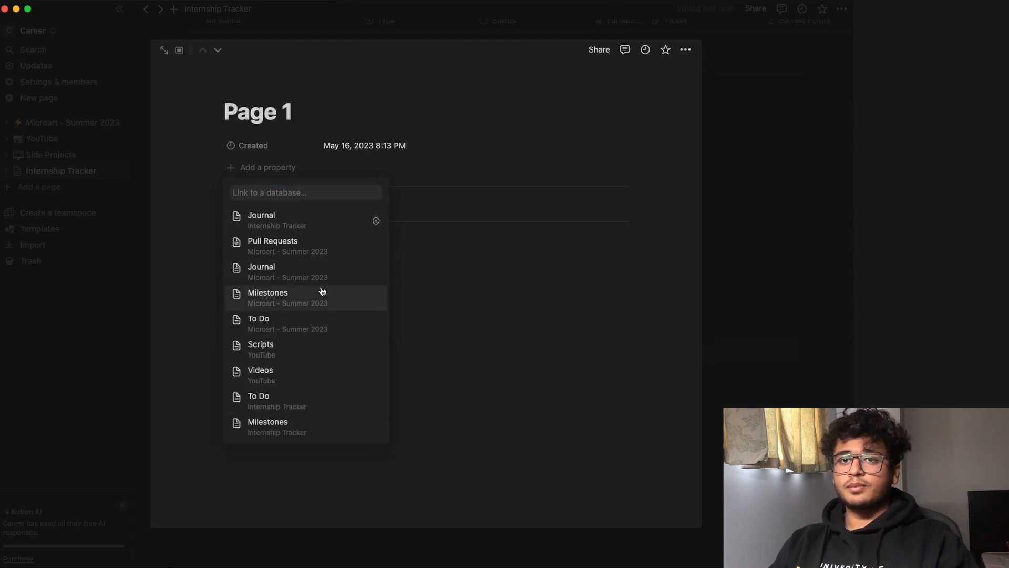
left_click(290, 427)
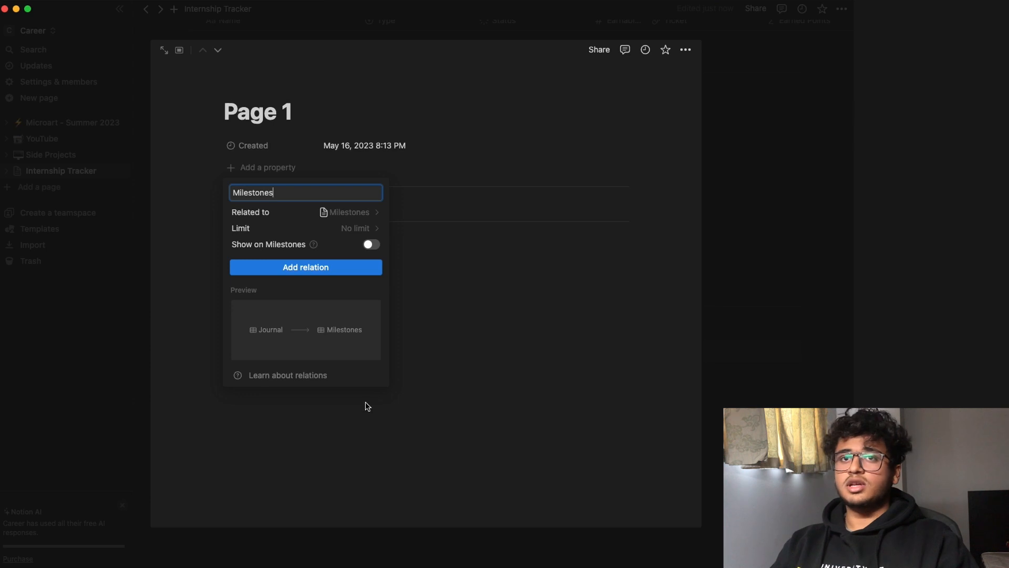
key("Return")
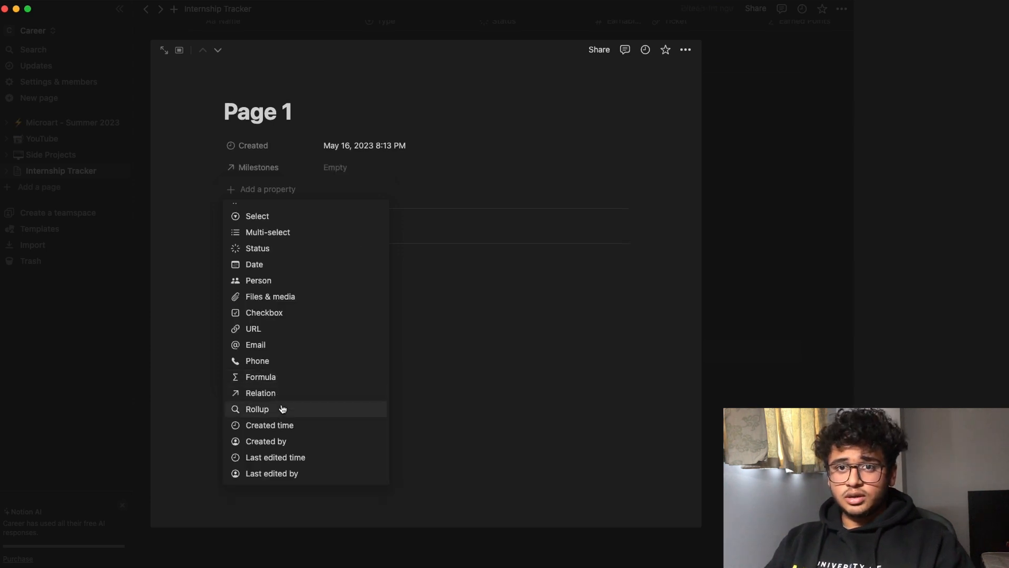
Step: Add a To Do relation linked to the Internship Tracker's To Do database and clear the sample checklist from Page 1
left_click(284, 395)
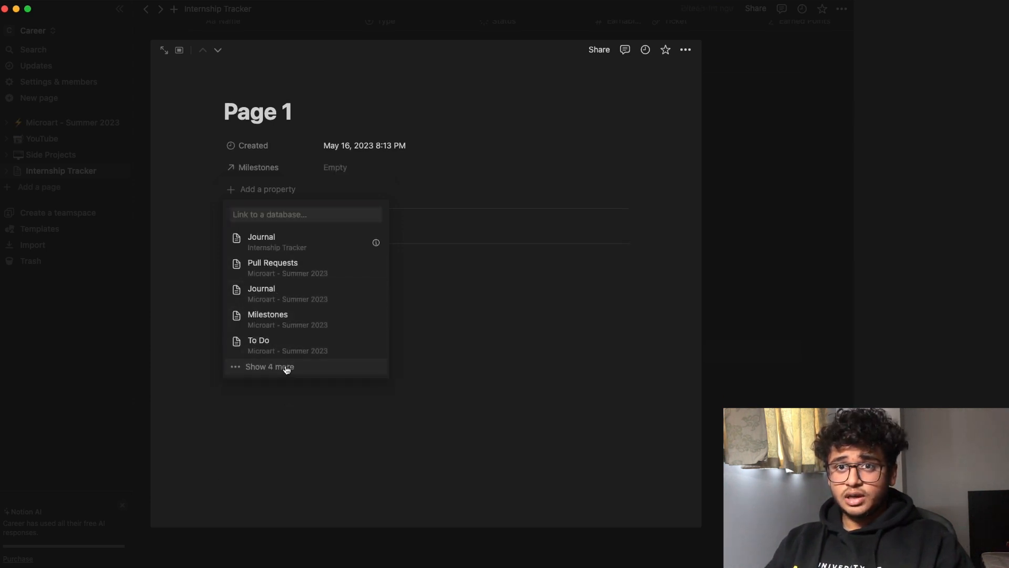
left_click(281, 418)
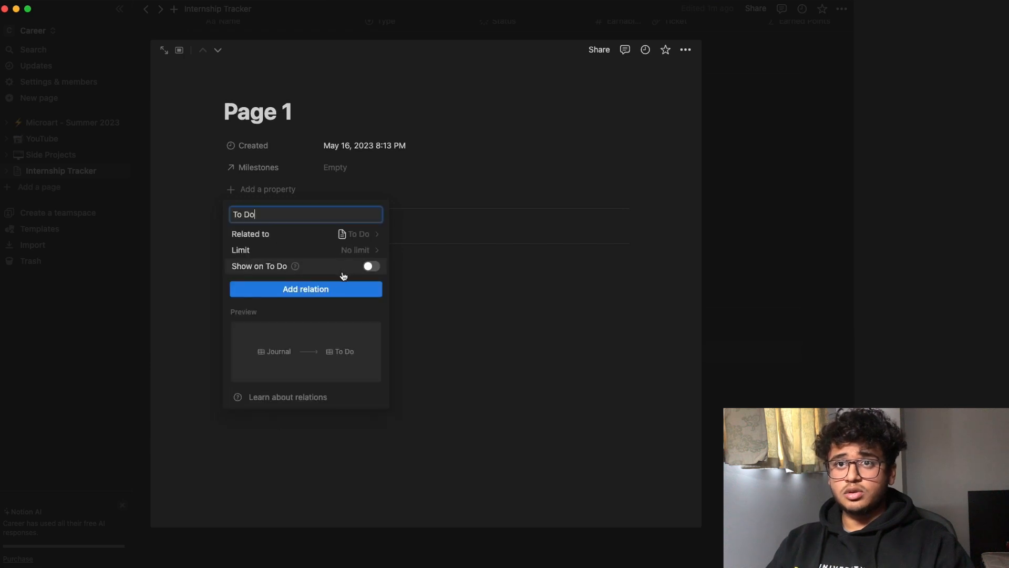
left_click(497, 331)
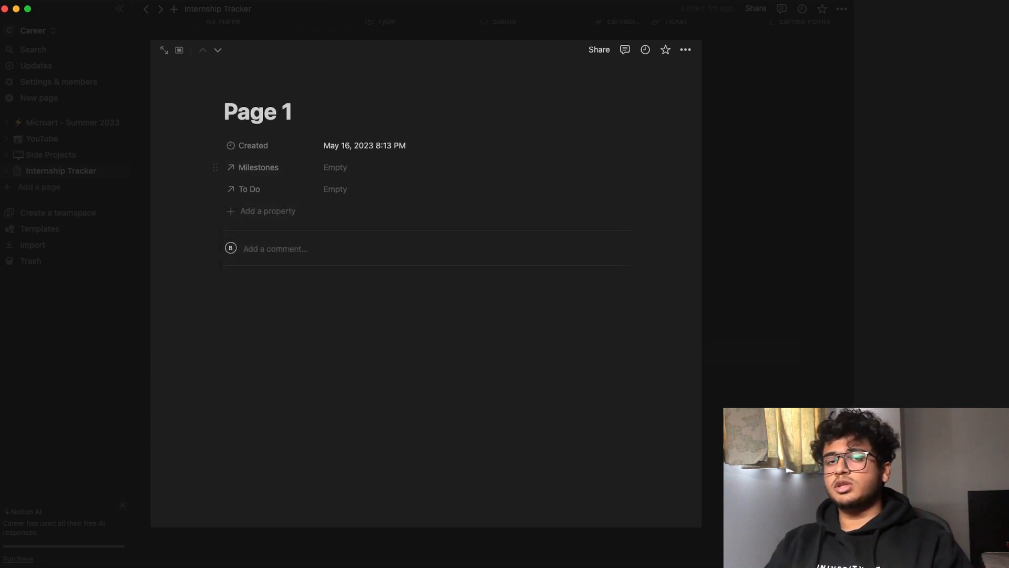
left_click(427, 366)
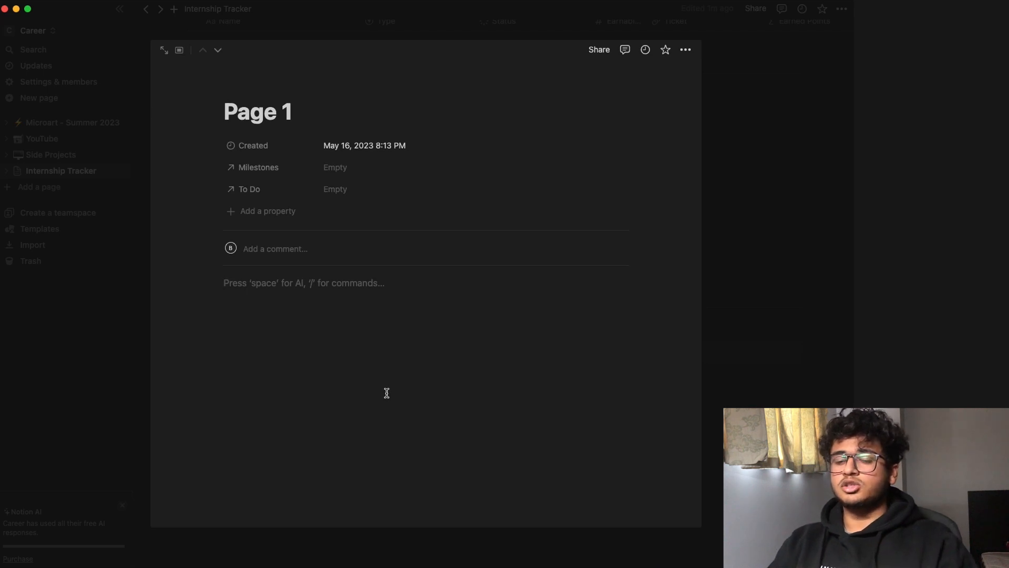
Step: Close Page 1 and delete the three sample pages from the Journal gallery
left_click(759, 398)
left_click_drag(818, 353, 201, 349)
key("Delete")
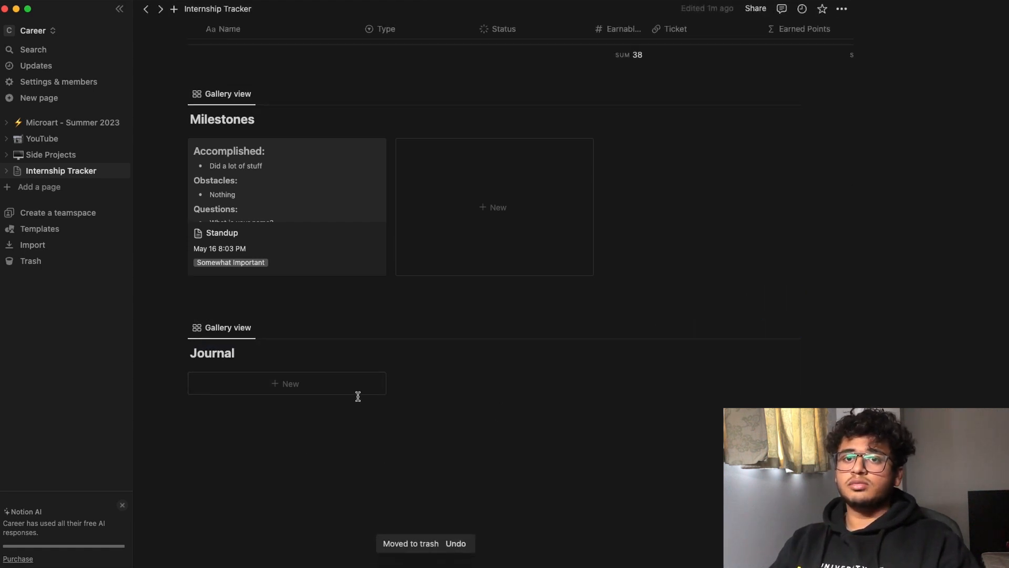
Step: Create a new Journal entry titled "Research into AWS S3"
left_click(306, 383)
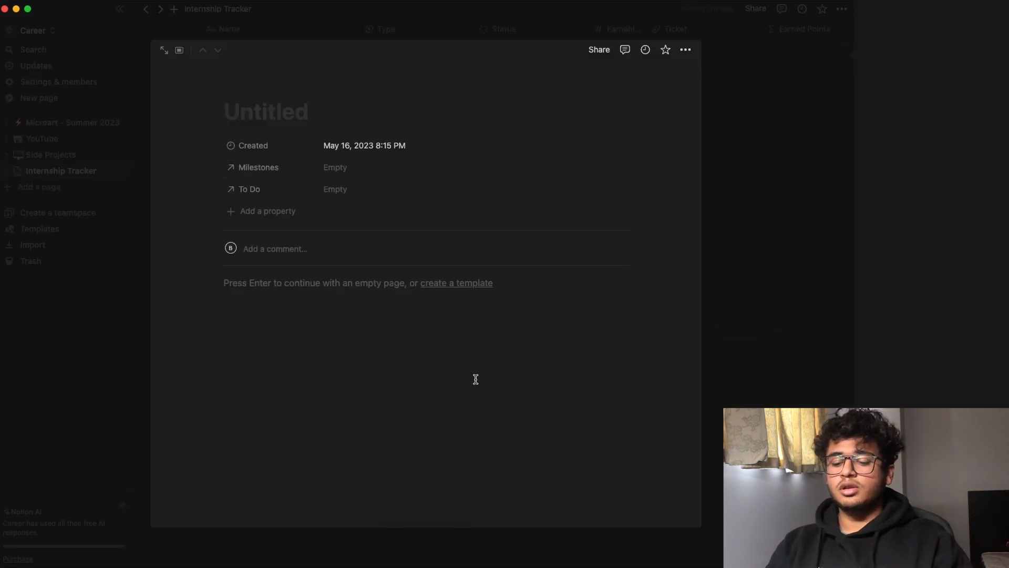
type("Resea")
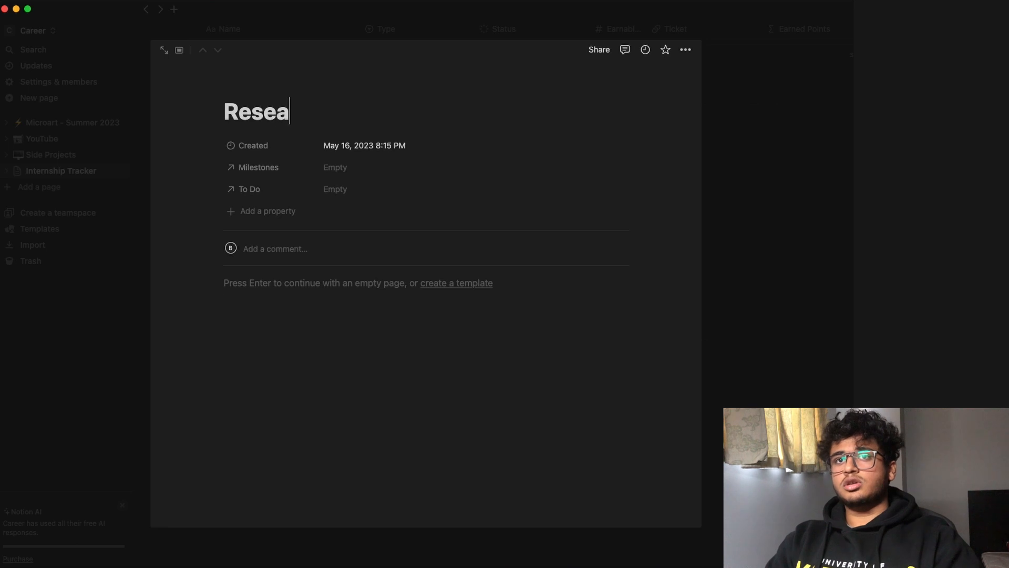
type("rch into AWS S3")
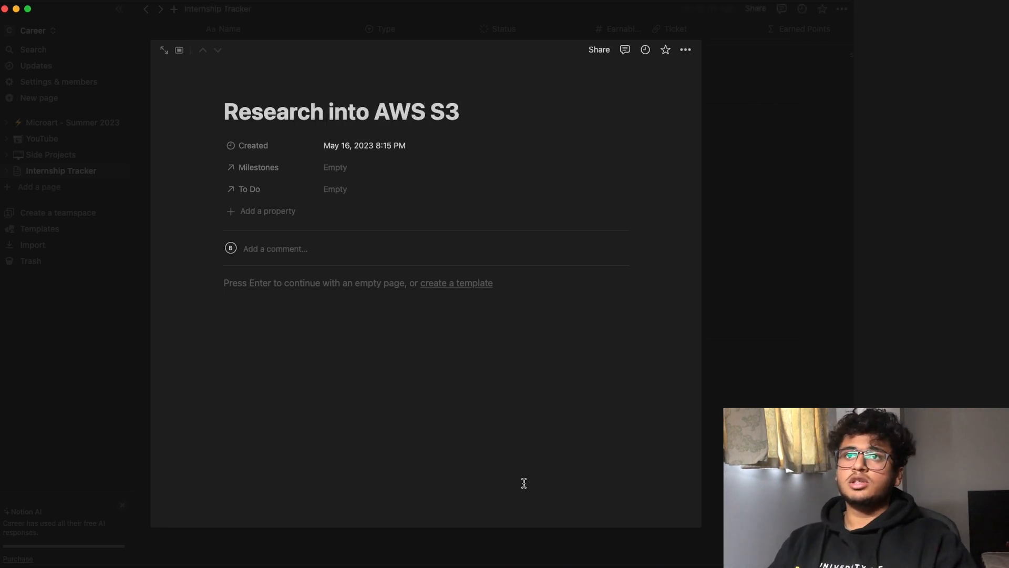
Step: Start the entry's body with a Heading 1 reading "Problems:"
key("Return")
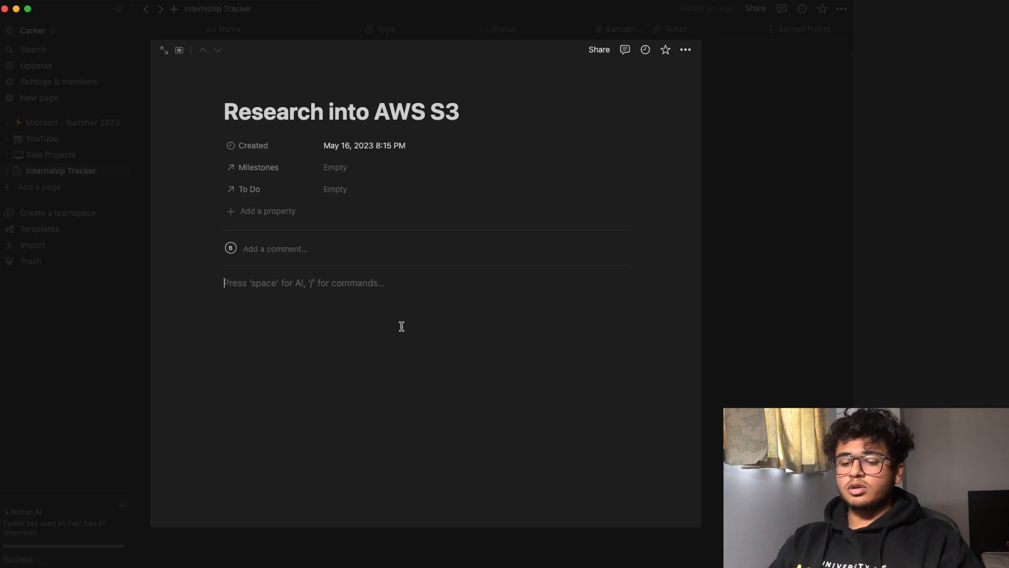
type("/h")
key("Return")
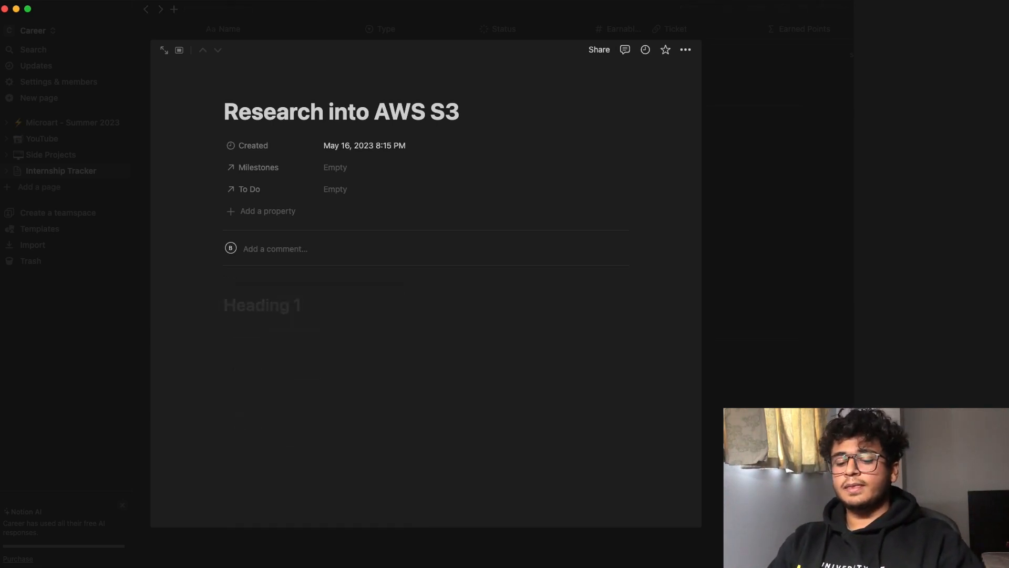
type("Prole")
key("BackSpace")
key("BackSpace")
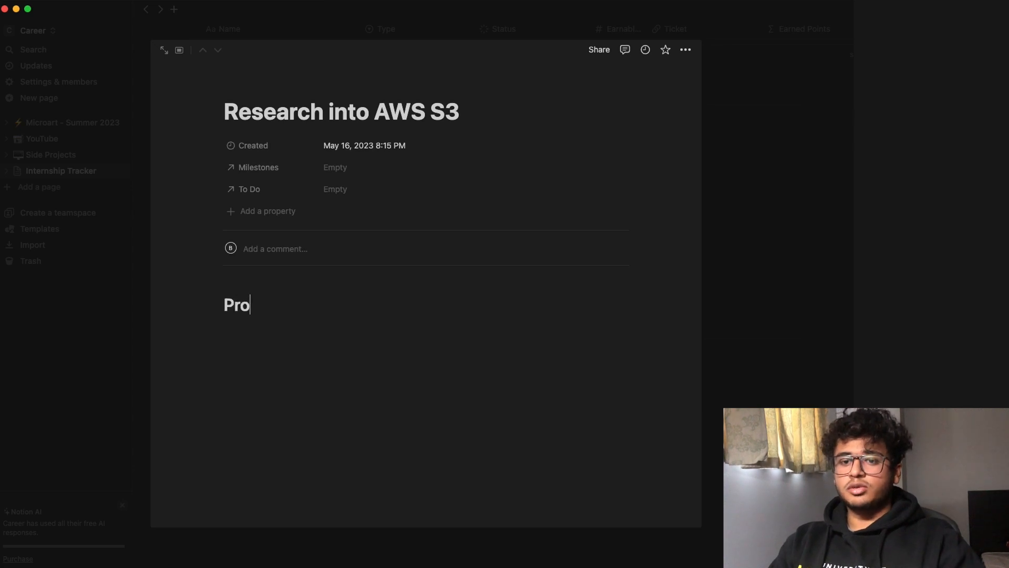
type("blems:")
Step: Add the placeholder lines "wieujwed", "wwe" and "dwed" under the Problems heading and close the entry
key("Return")
type("wieujwed")
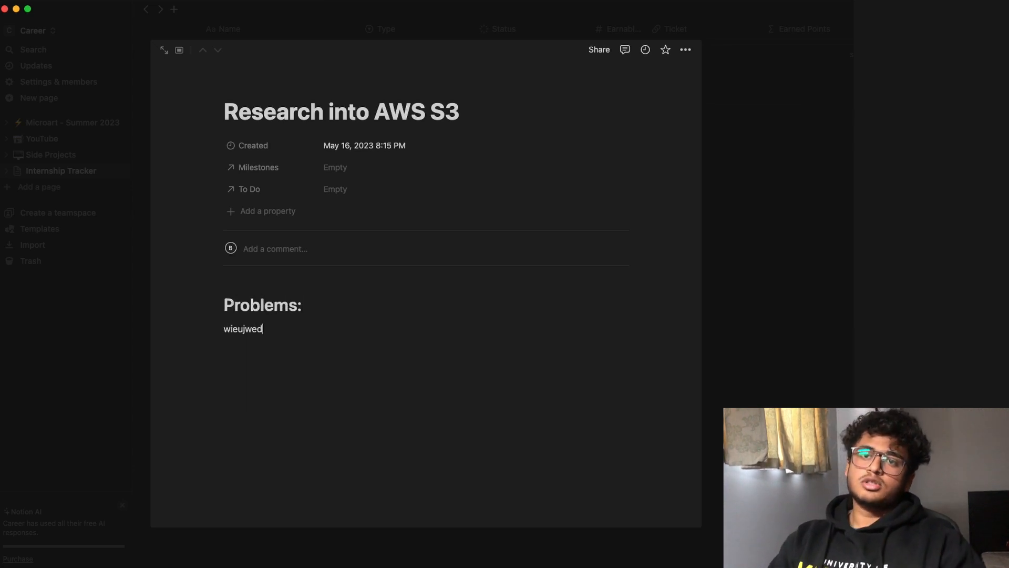
key("Return")
type("wwe")
key("Return")
type("dwed")
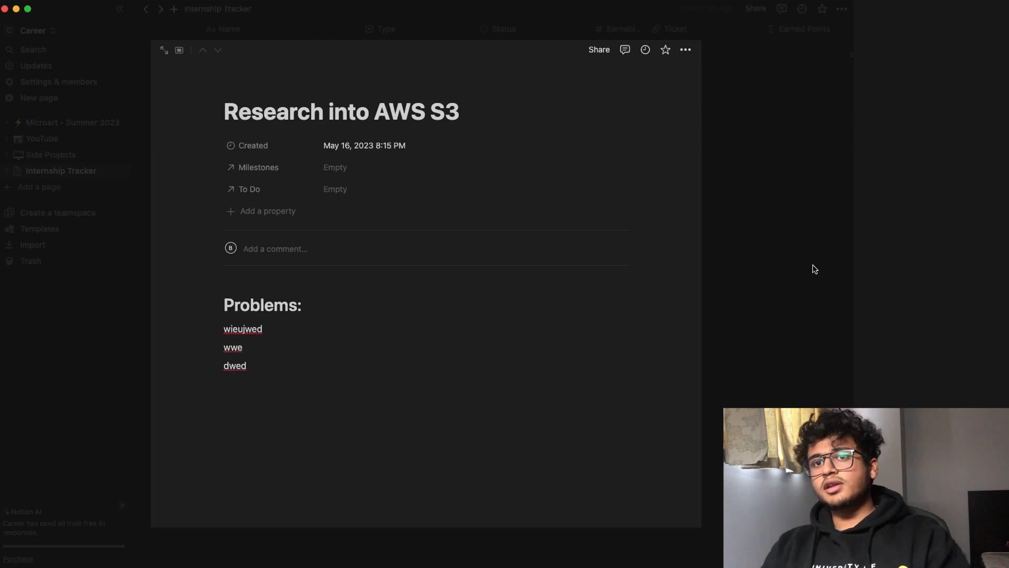
left_click(814, 268)
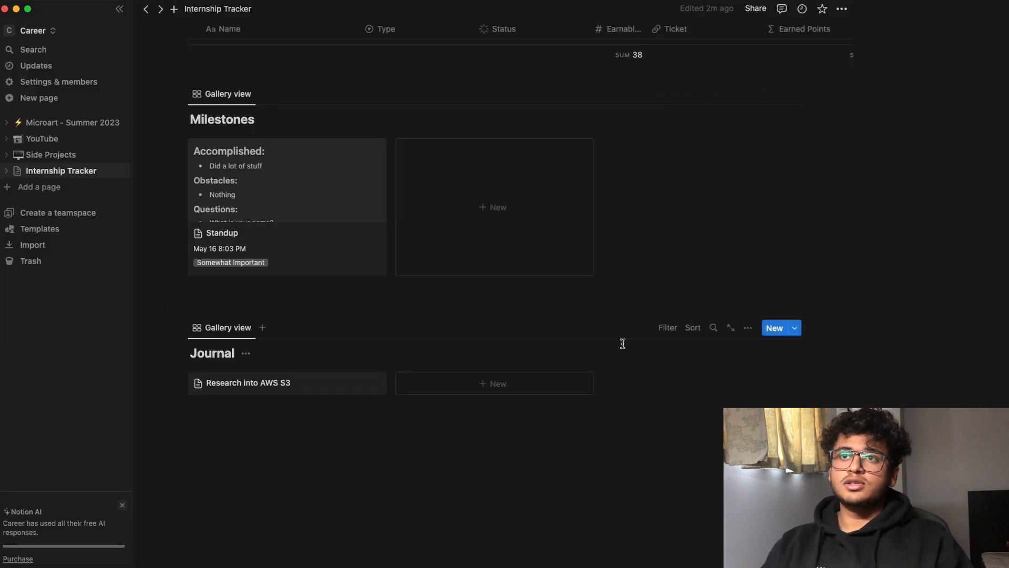
Step: Review the Internship Tracker page's To Do table, including its Earned Points column, and the Milestones and Journal galleries
scroll(578, 326, "up", 5)
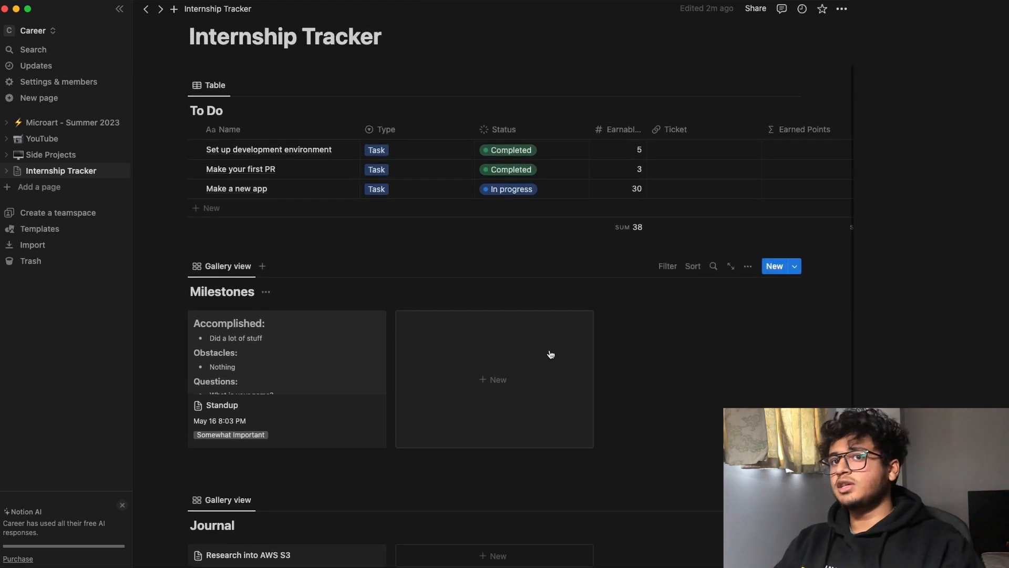
scroll(642, 340, "down", 5)
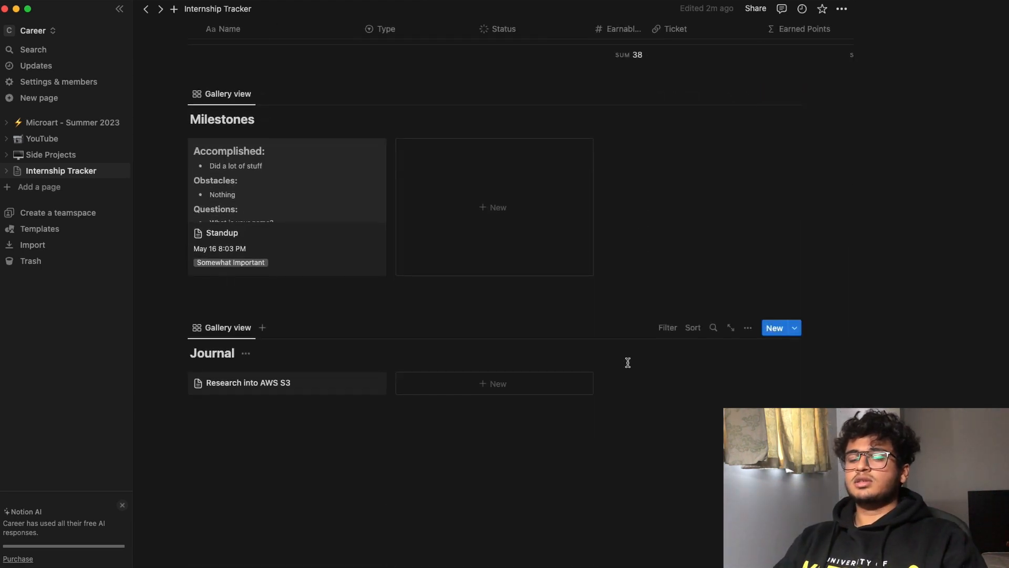
scroll(627, 362, "up", 3)
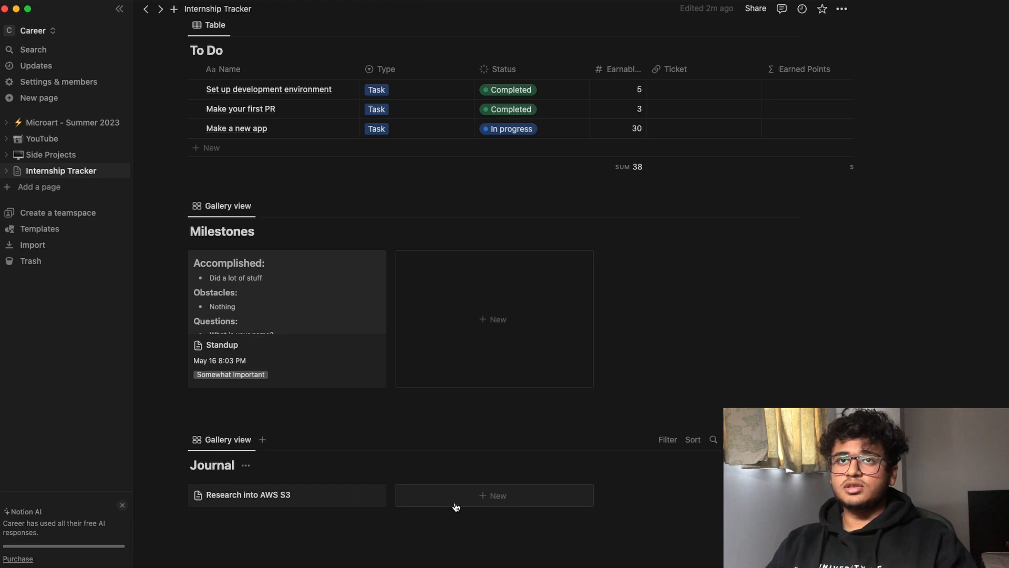
scroll(455, 506, "up", 4)
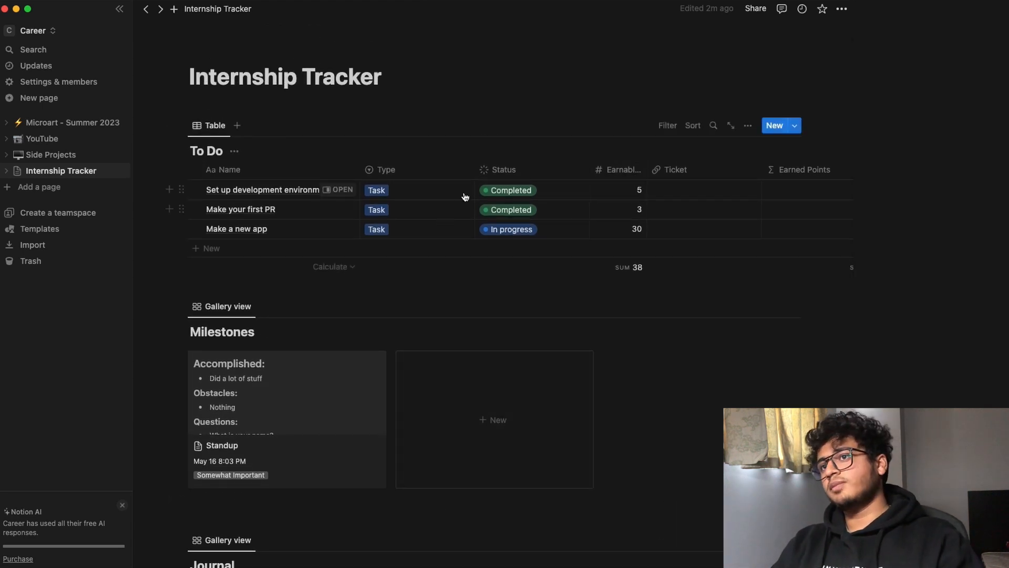
scroll(476, 220, "down", 2)
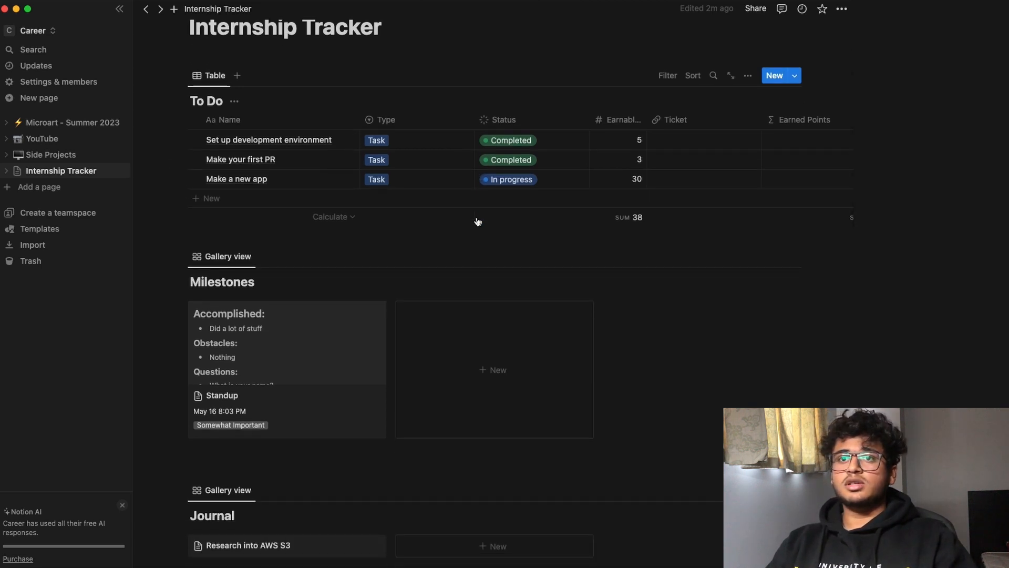
scroll(477, 221, "down", 3)
scroll(475, 221, "up", 3)
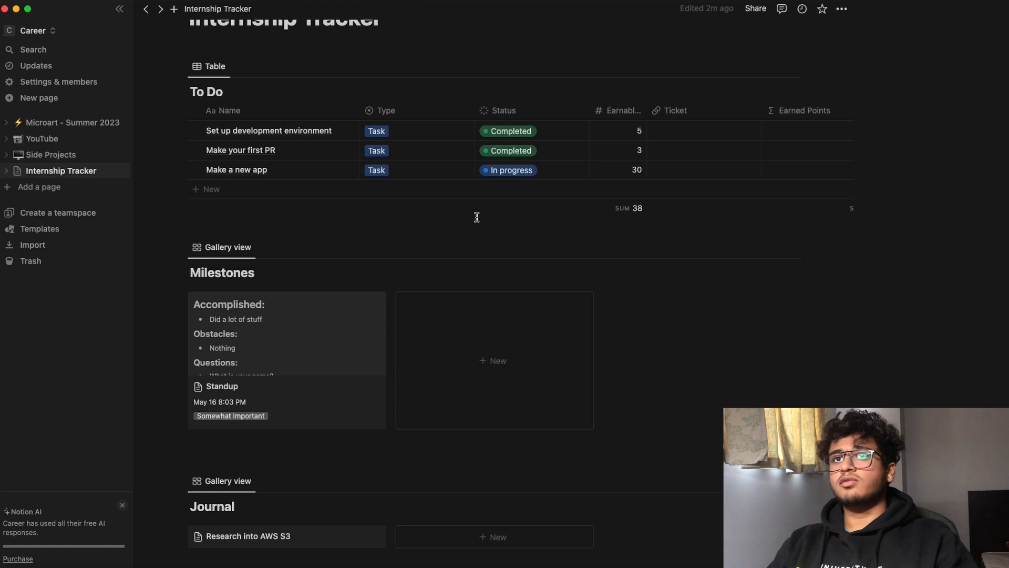
scroll(438, 159, "right", 3)
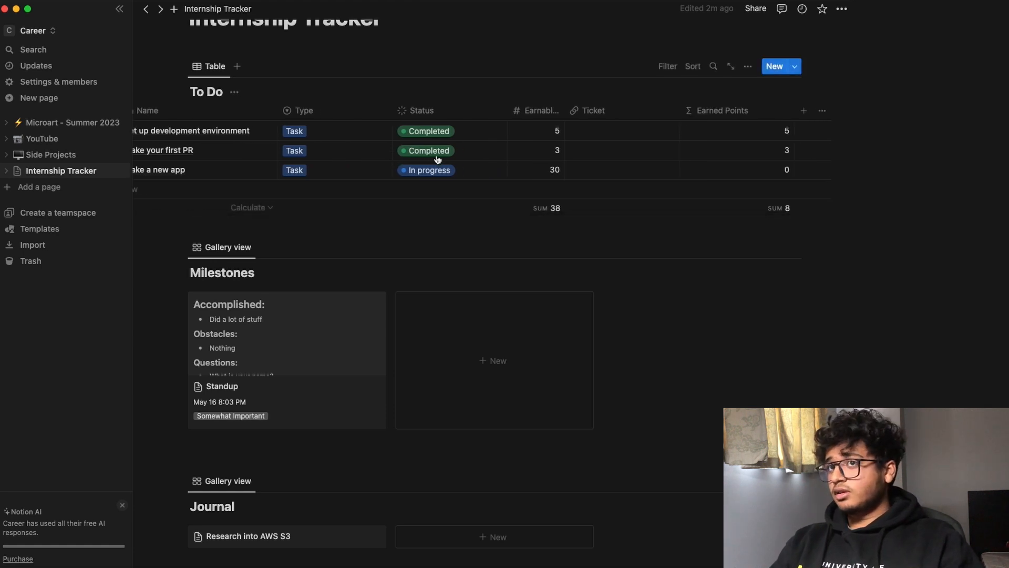
scroll(437, 159, "down", 5)
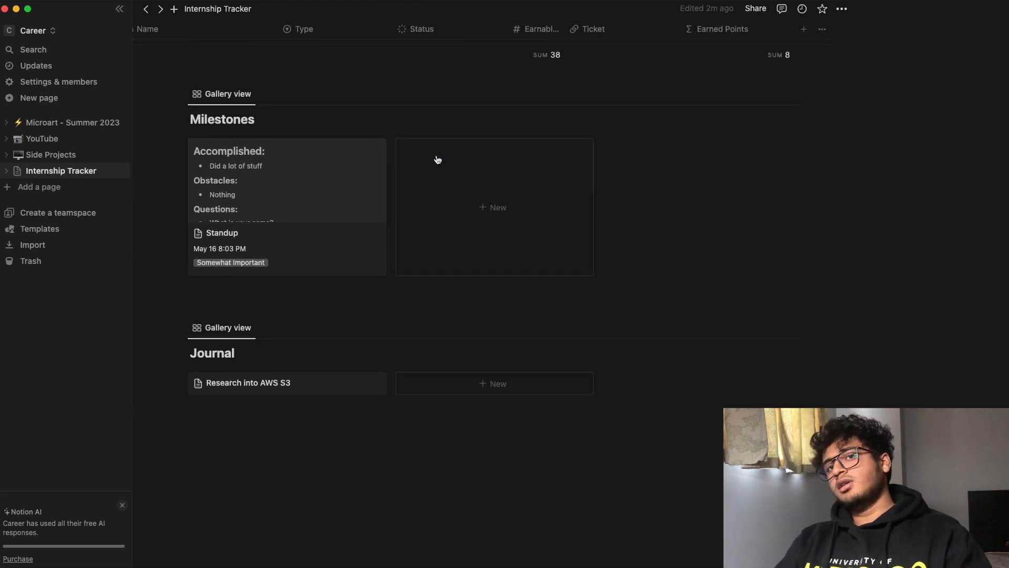
scroll(447, 187, "up", 7)
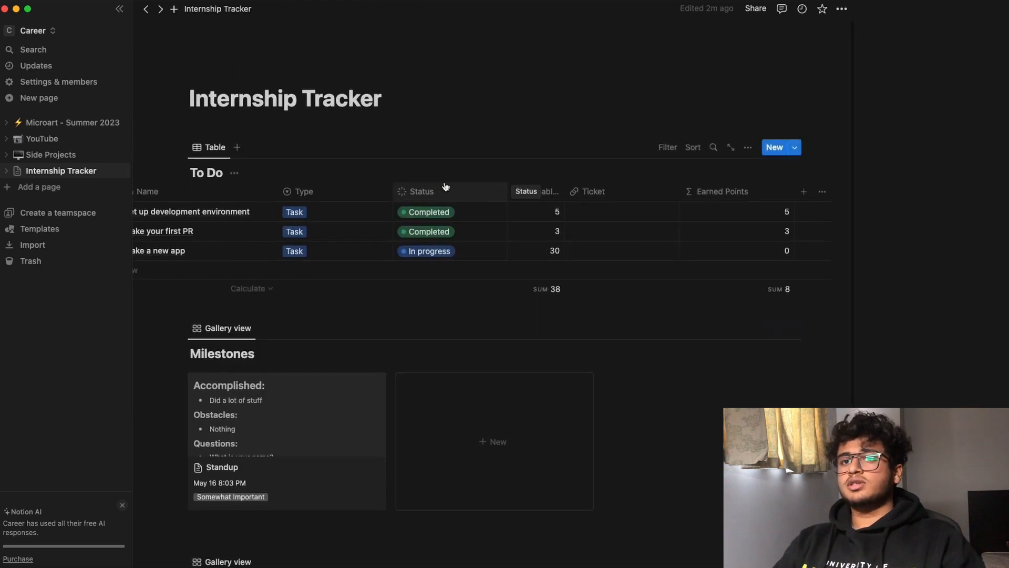